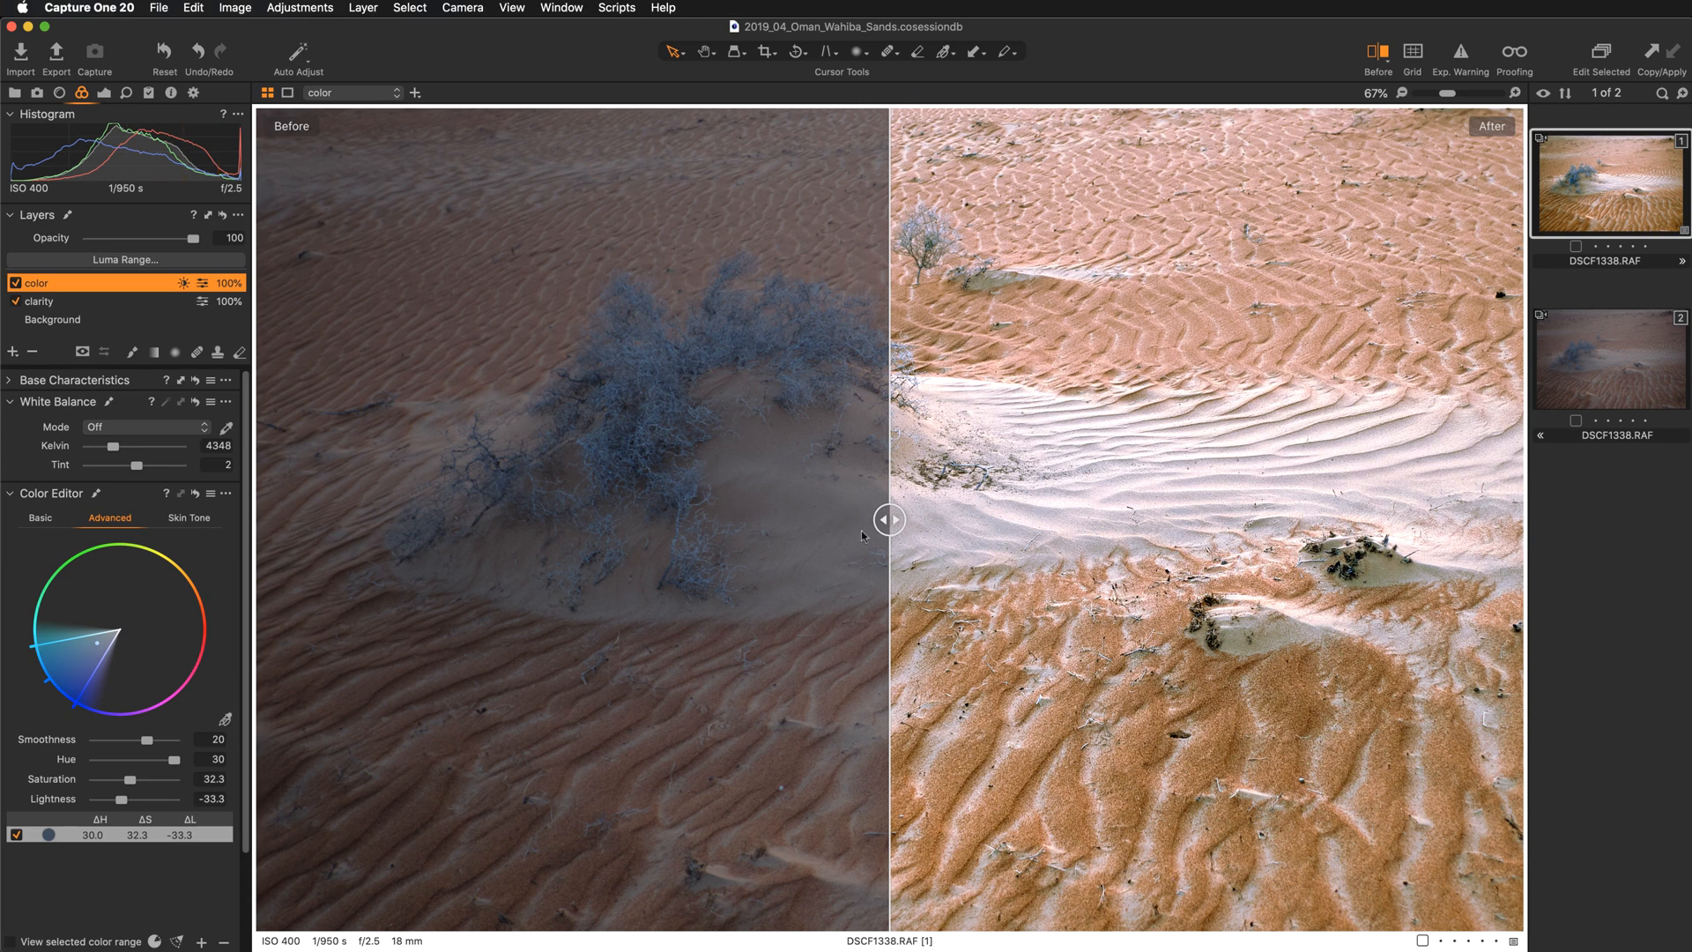
- Compare the unedited and edited versions of the desert photo by sweeping the before/after split across the whole image
drag(882, 520, 1506, 522)
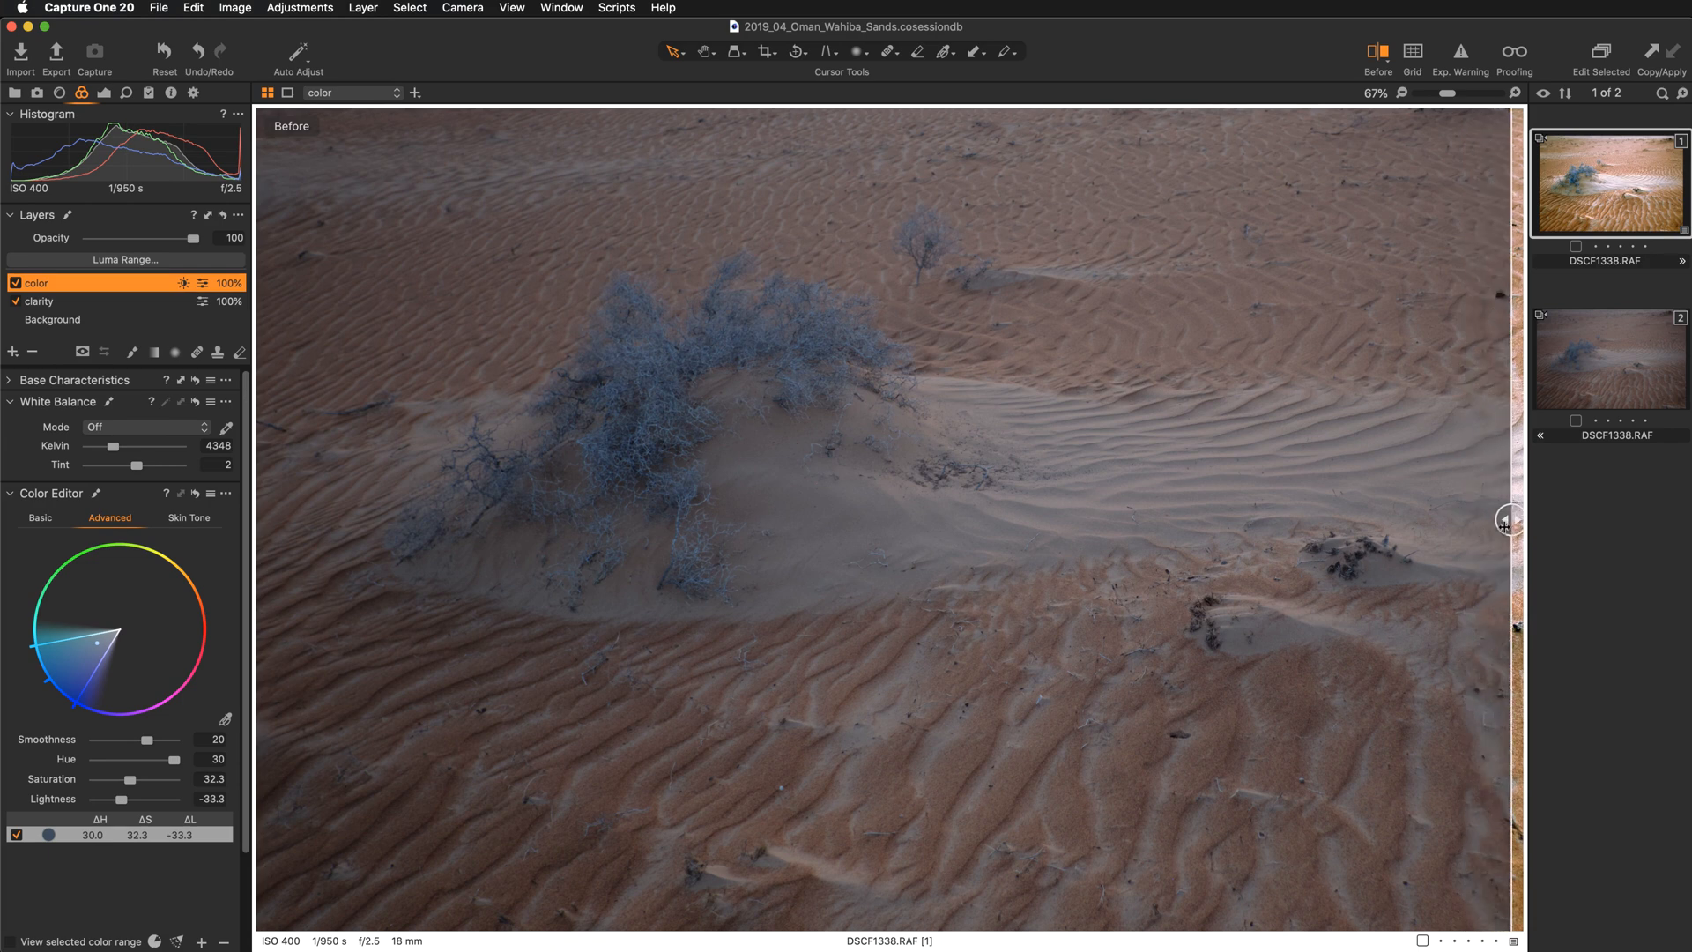
drag(1505, 522, 264, 518)
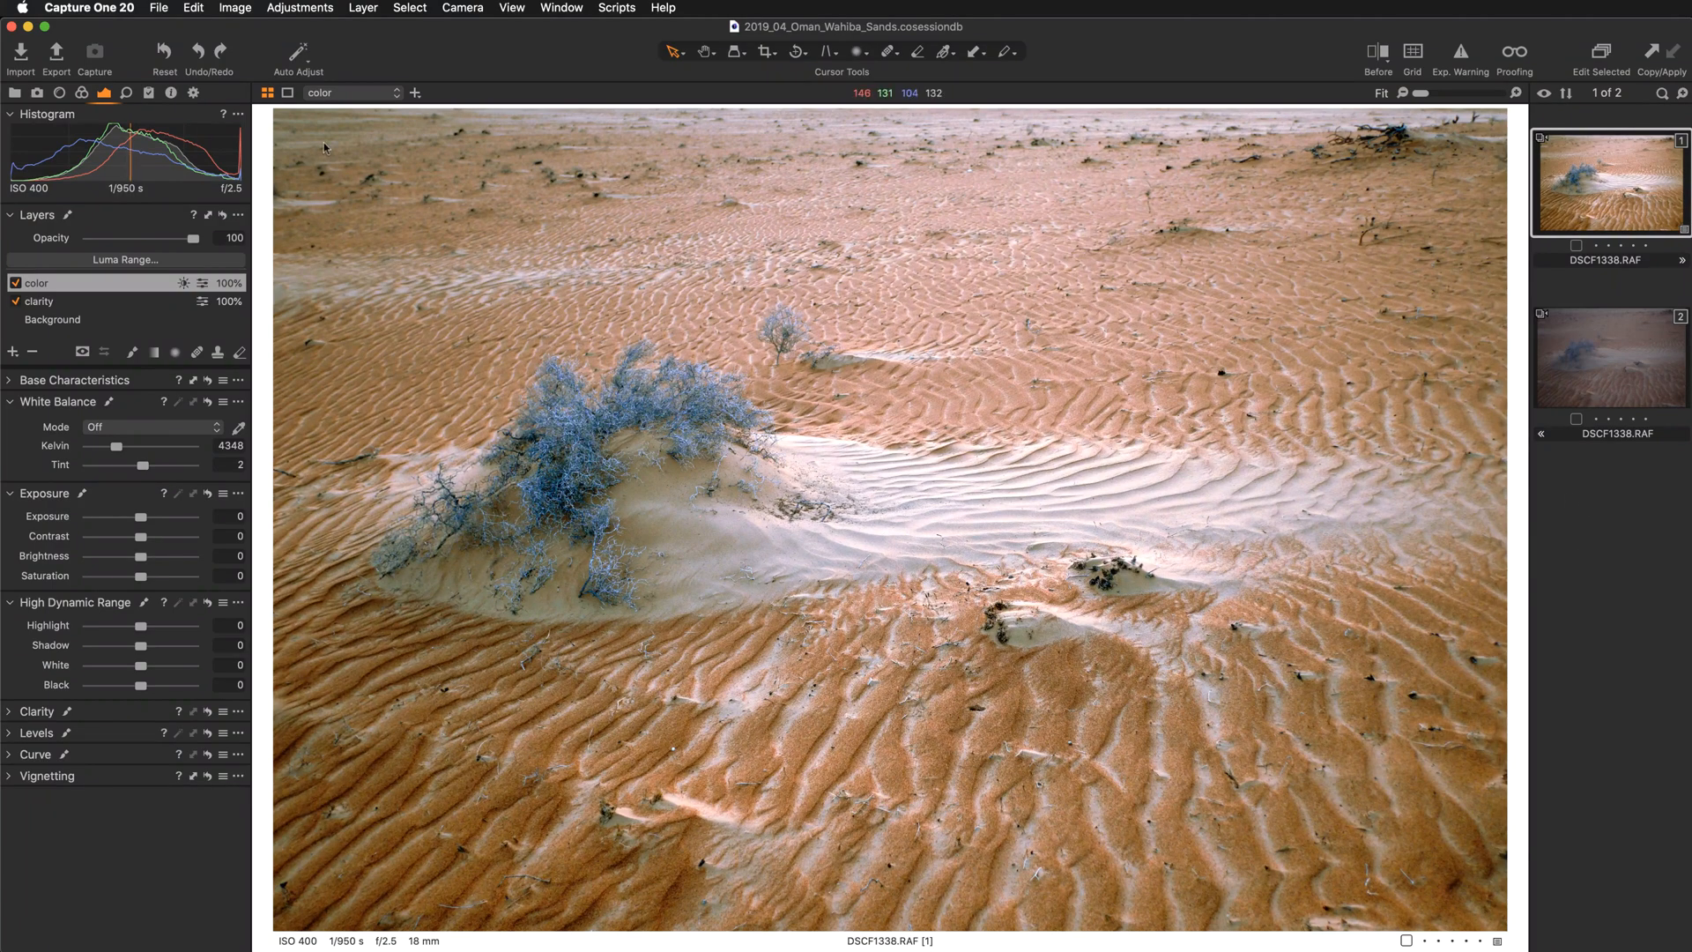
- Reset all adjustments on the first desert photo variant and hide the thumbnail browser
click(163, 54)
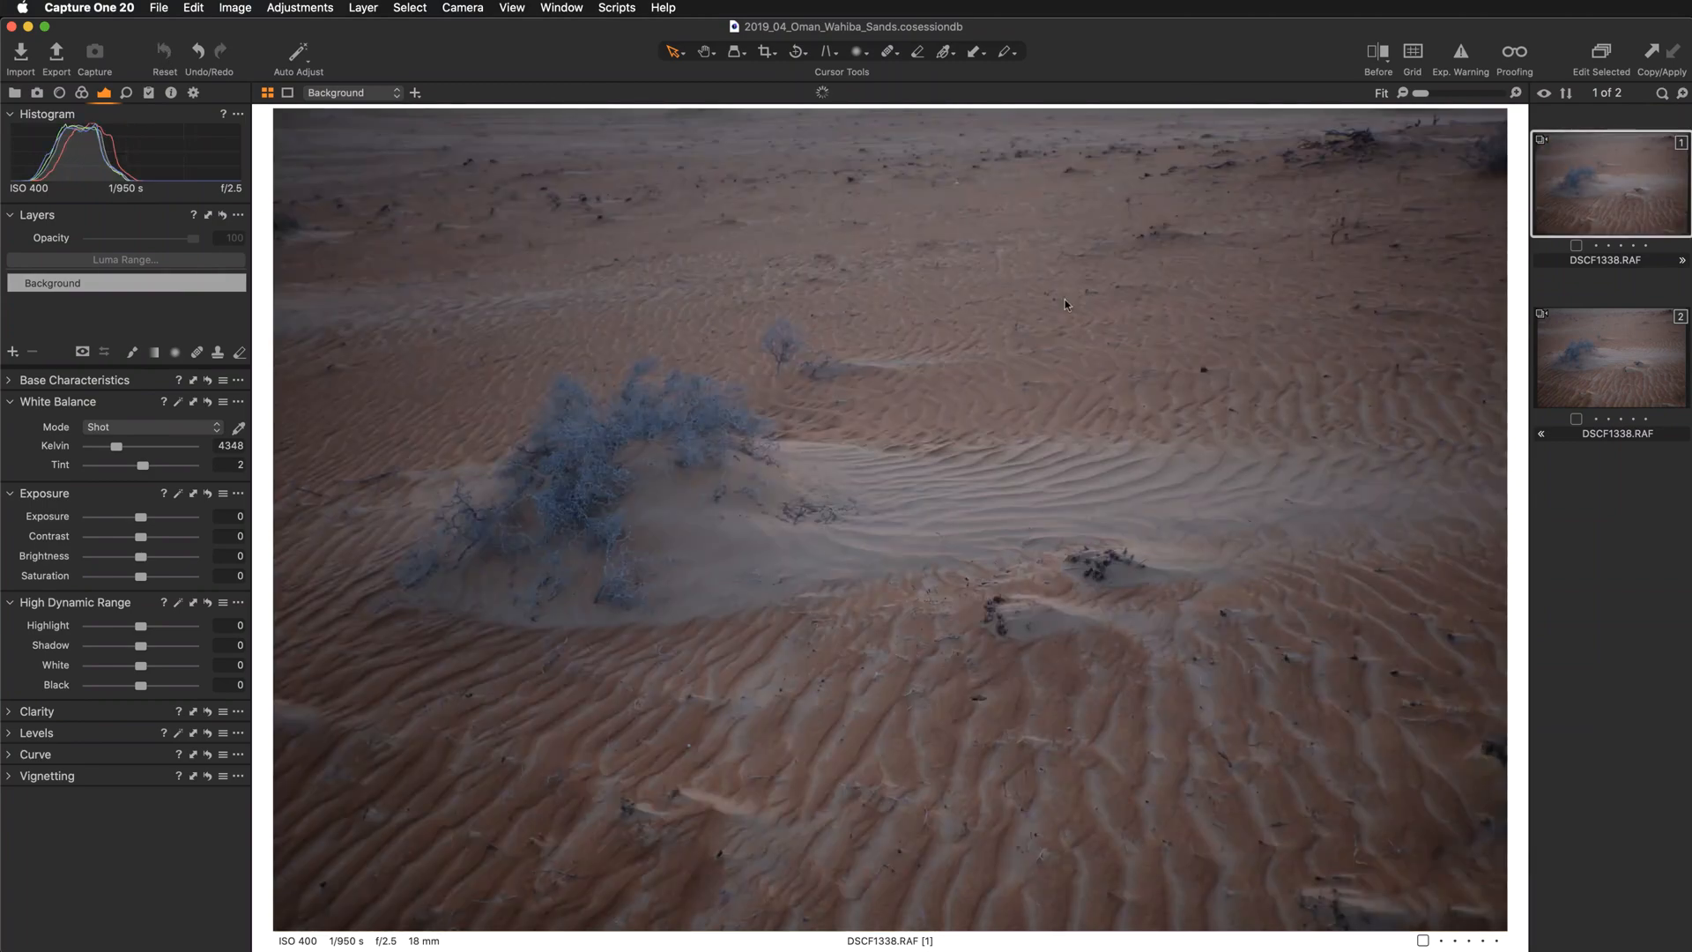
key(super+b)
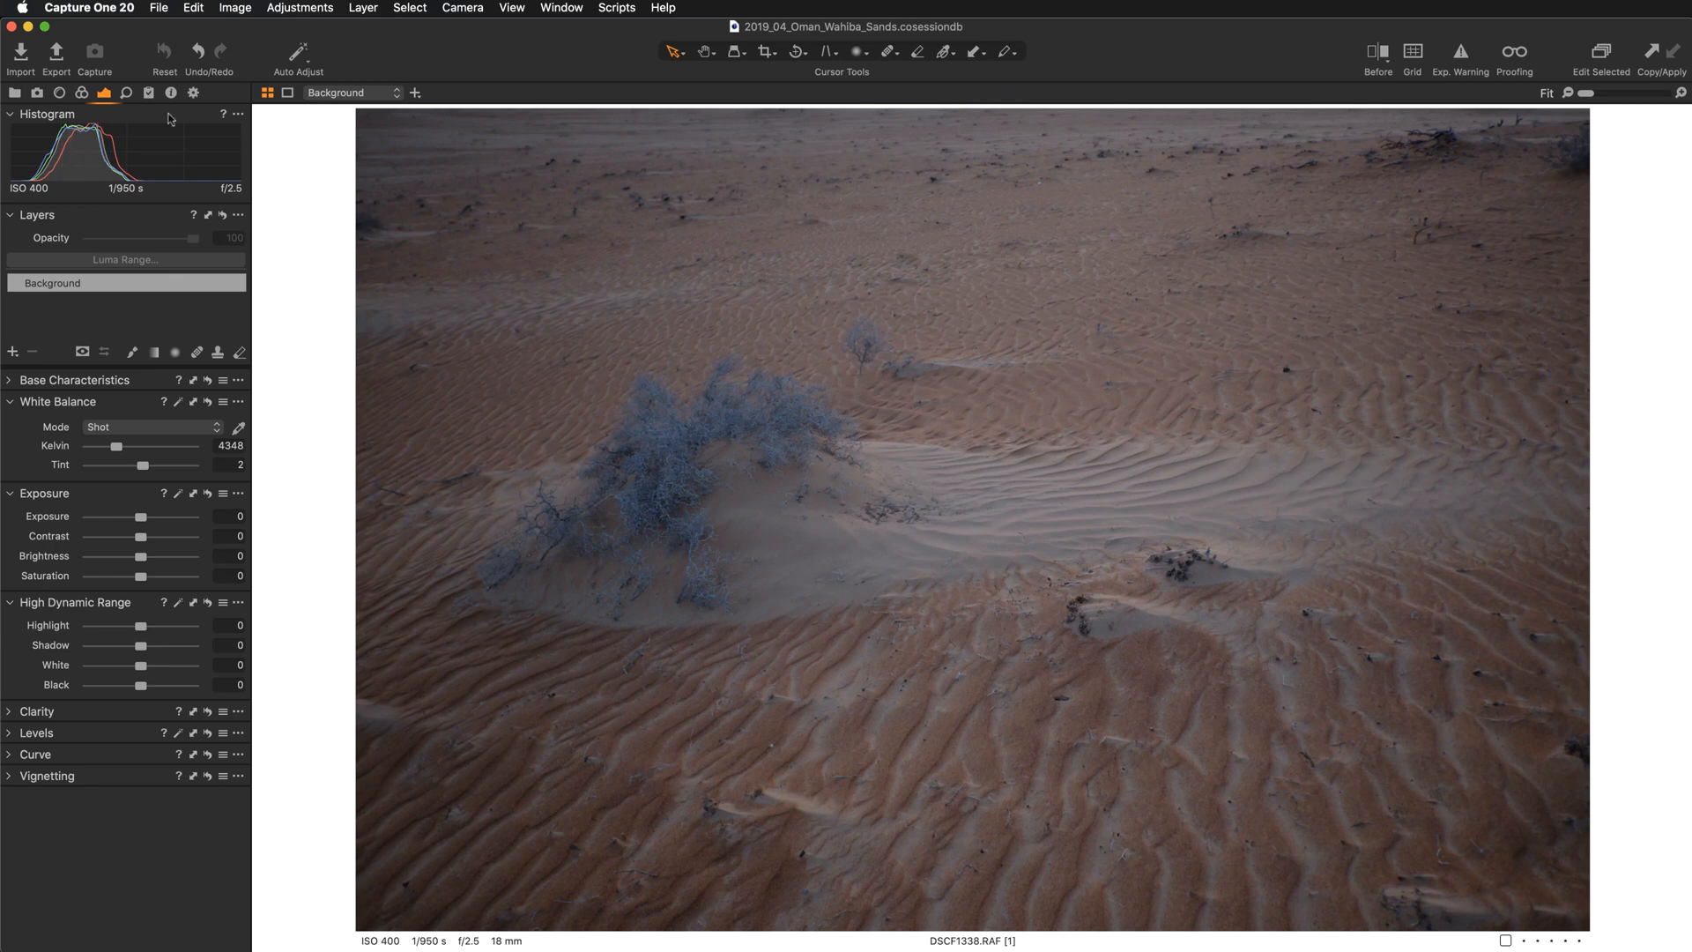
- Detach the Histogram and the expanded Levels tool and group them in one floating window, with Levels below Histogram
drag(128, 114, 447, 142)
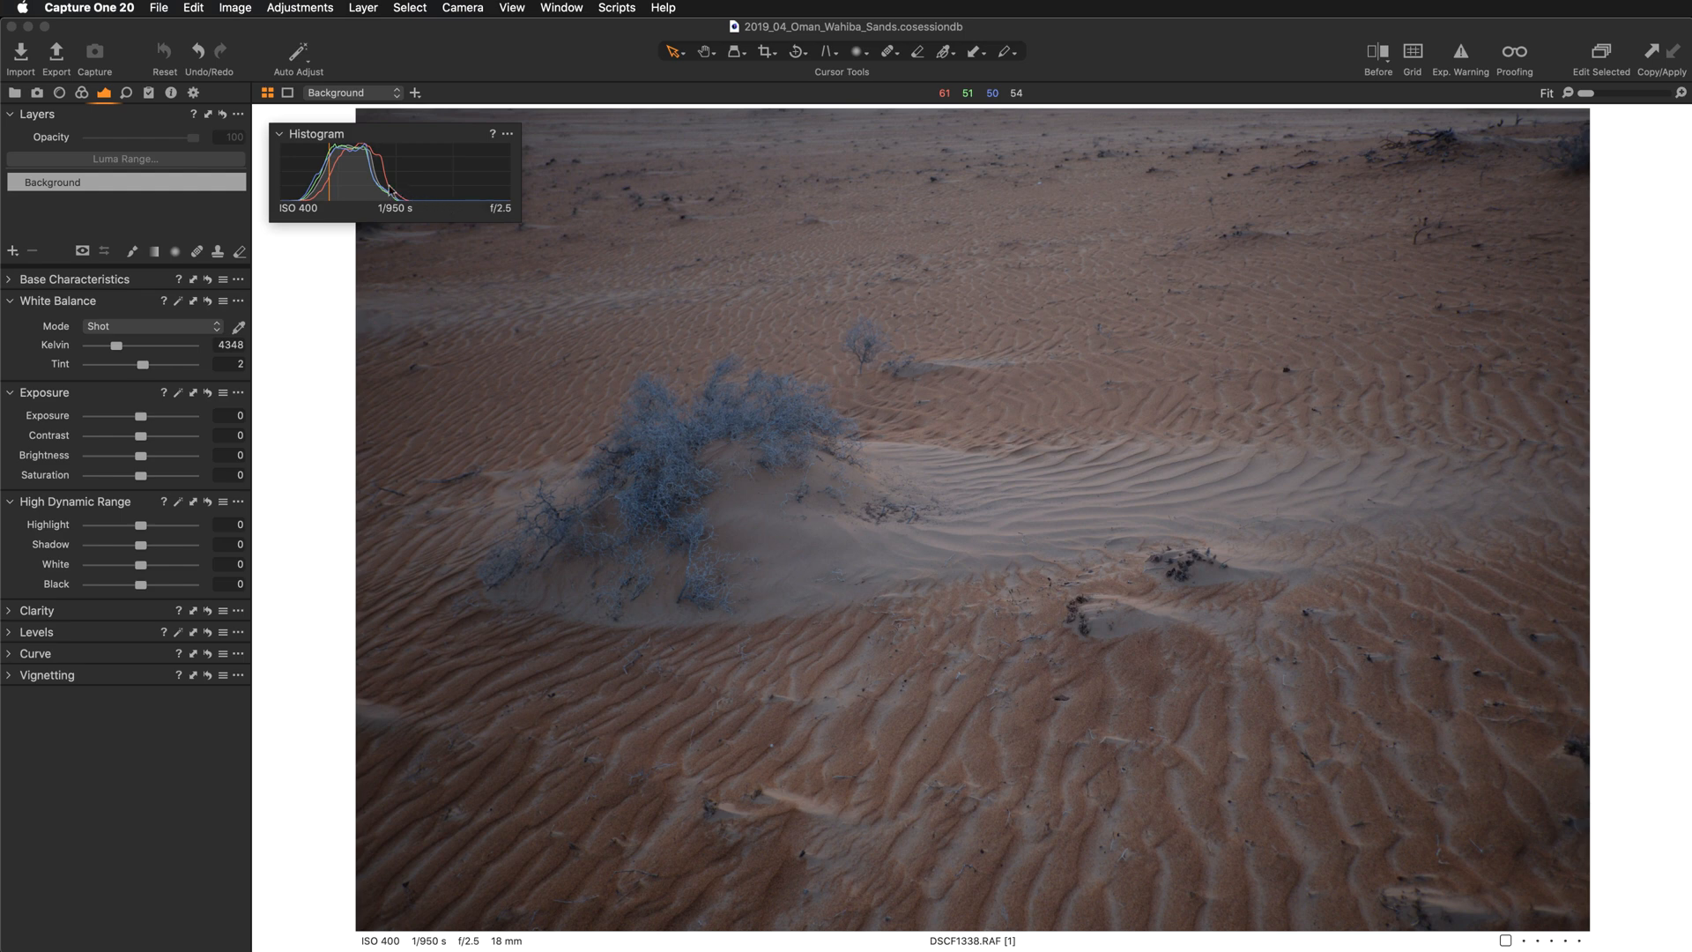
drag(391, 148, 392, 143)
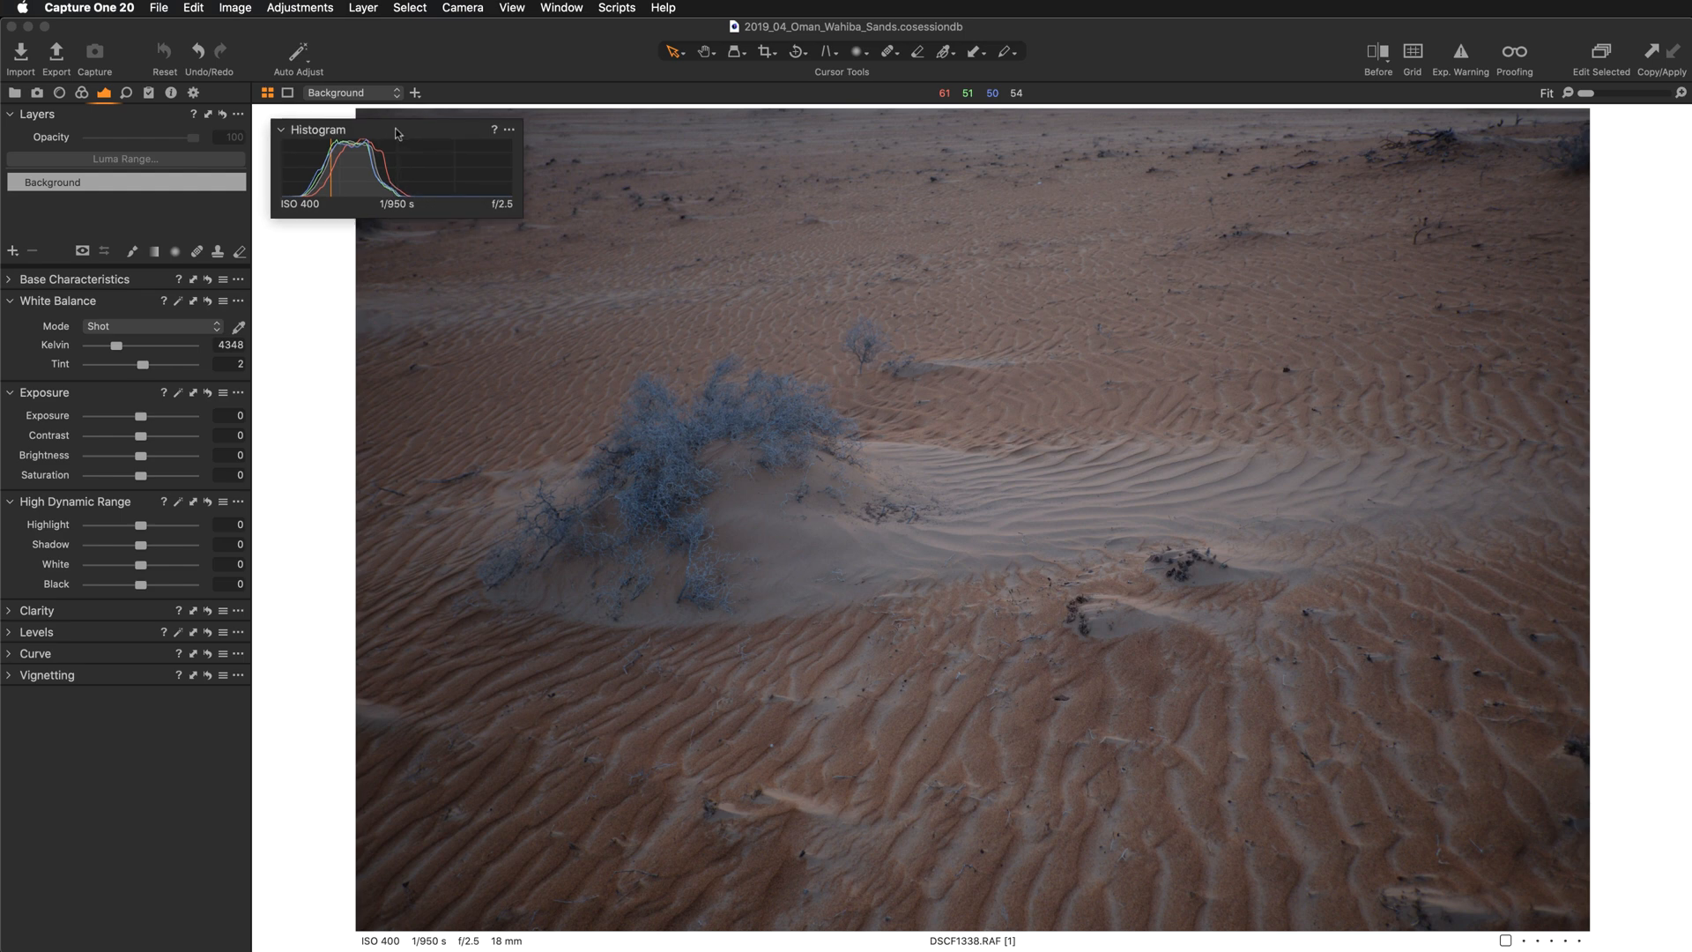
click(8, 634)
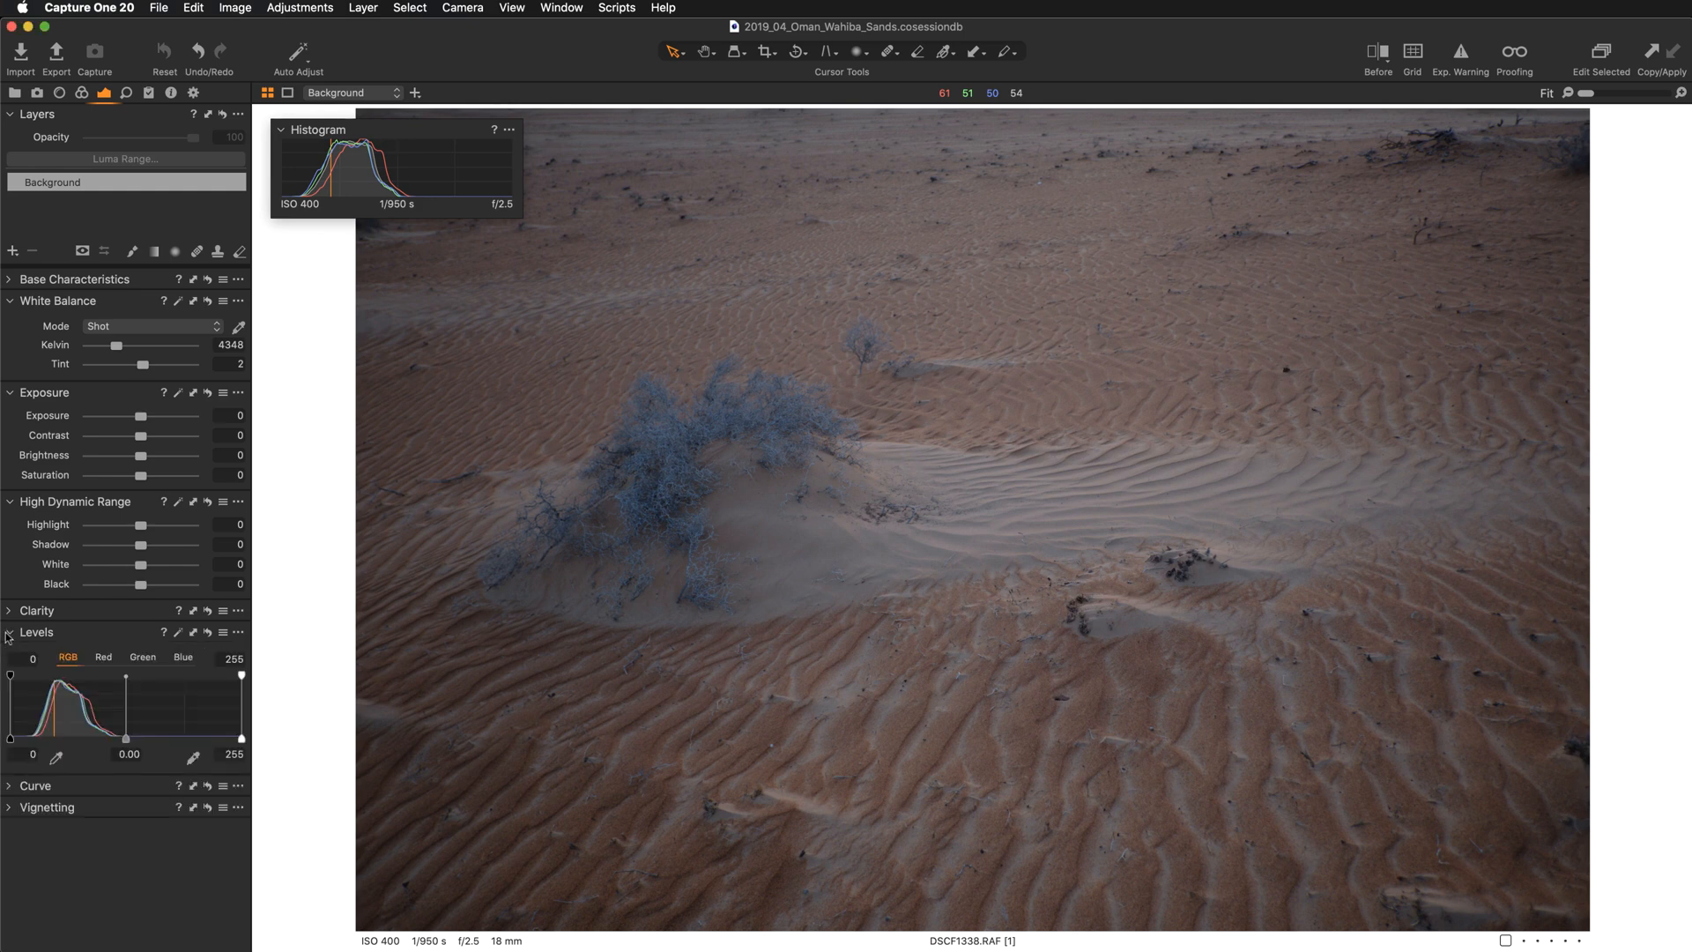
drag(88, 633, 351, 229)
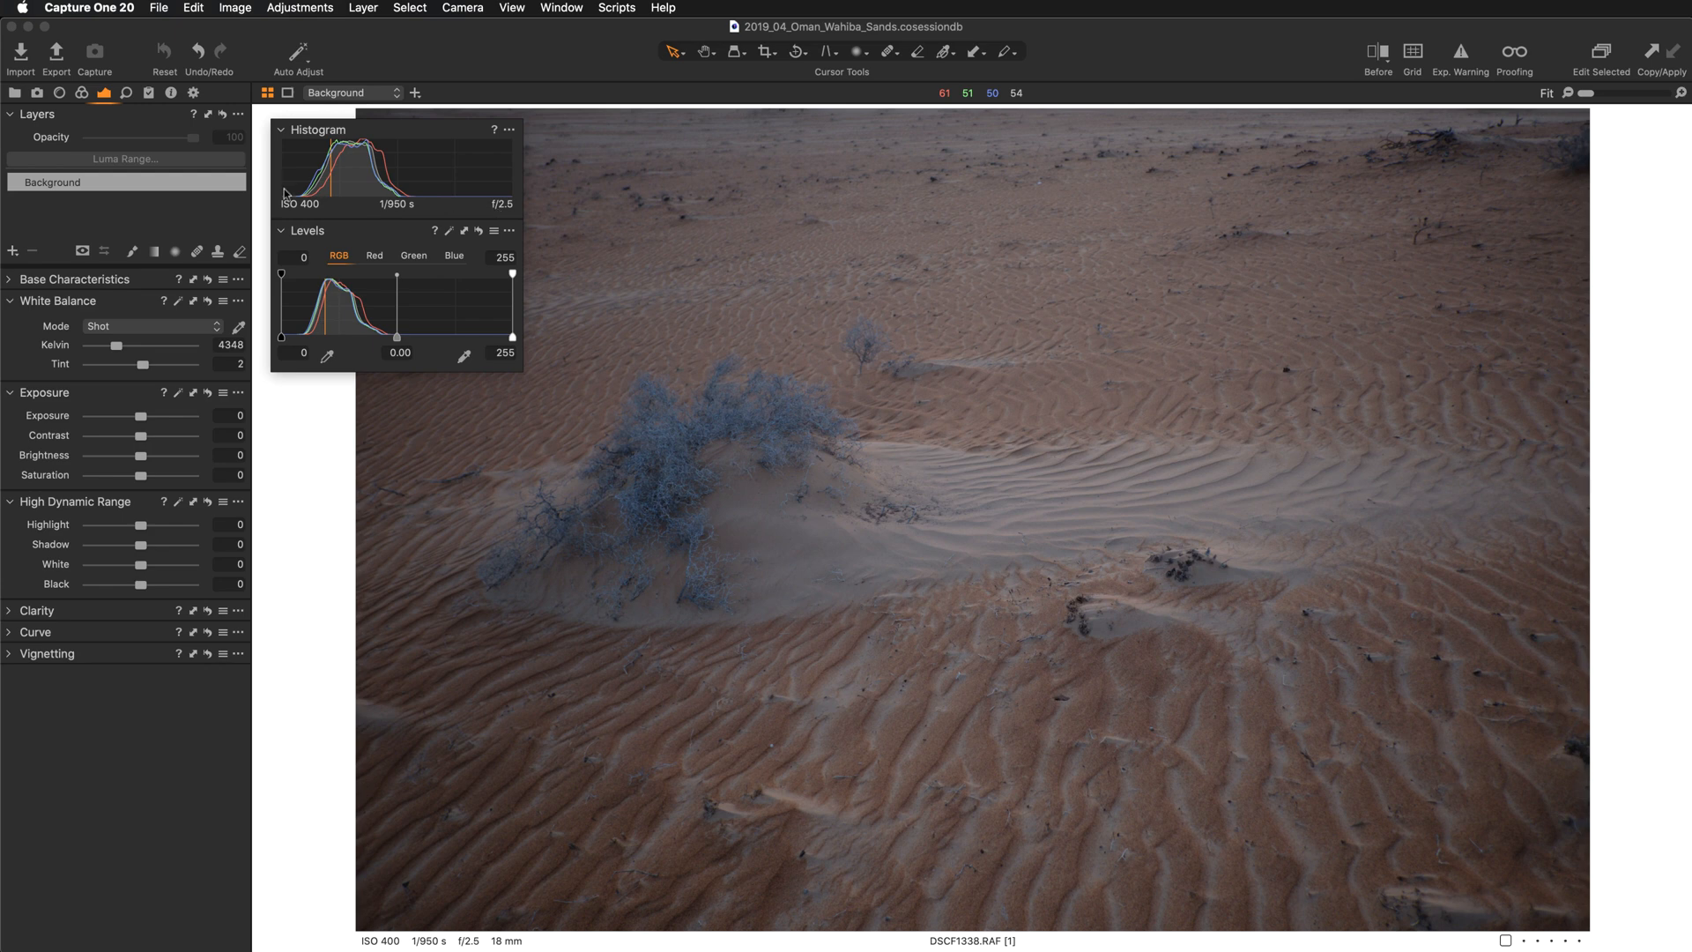
click(163, 187)
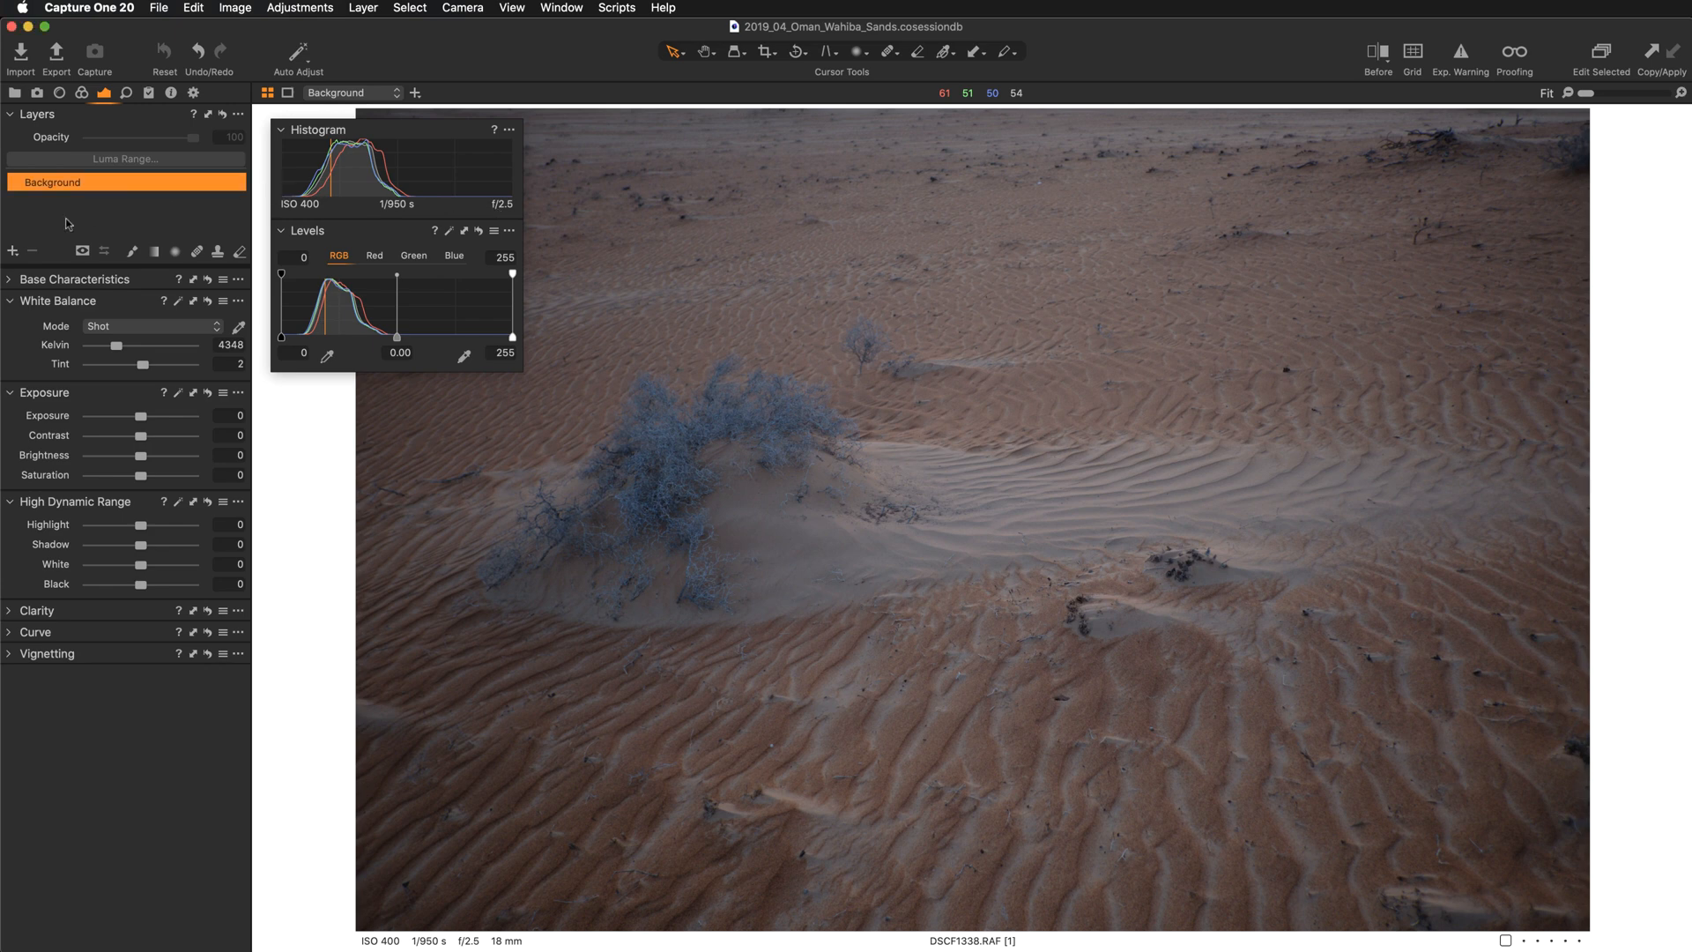
click(12, 251)
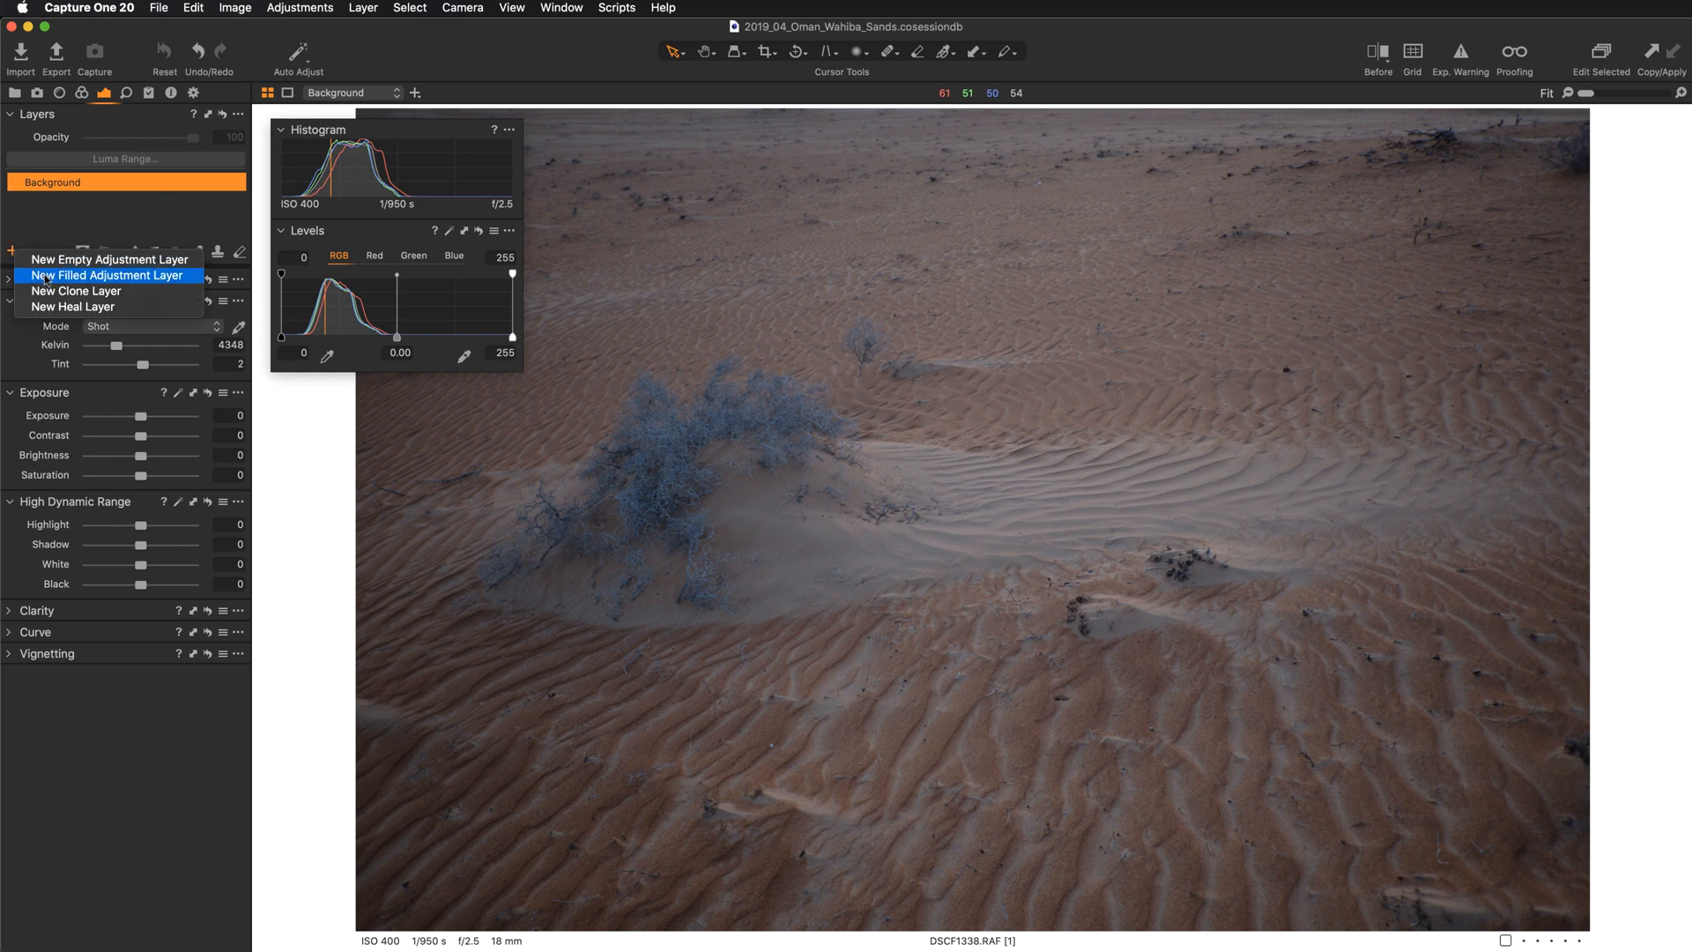
click(43, 278)
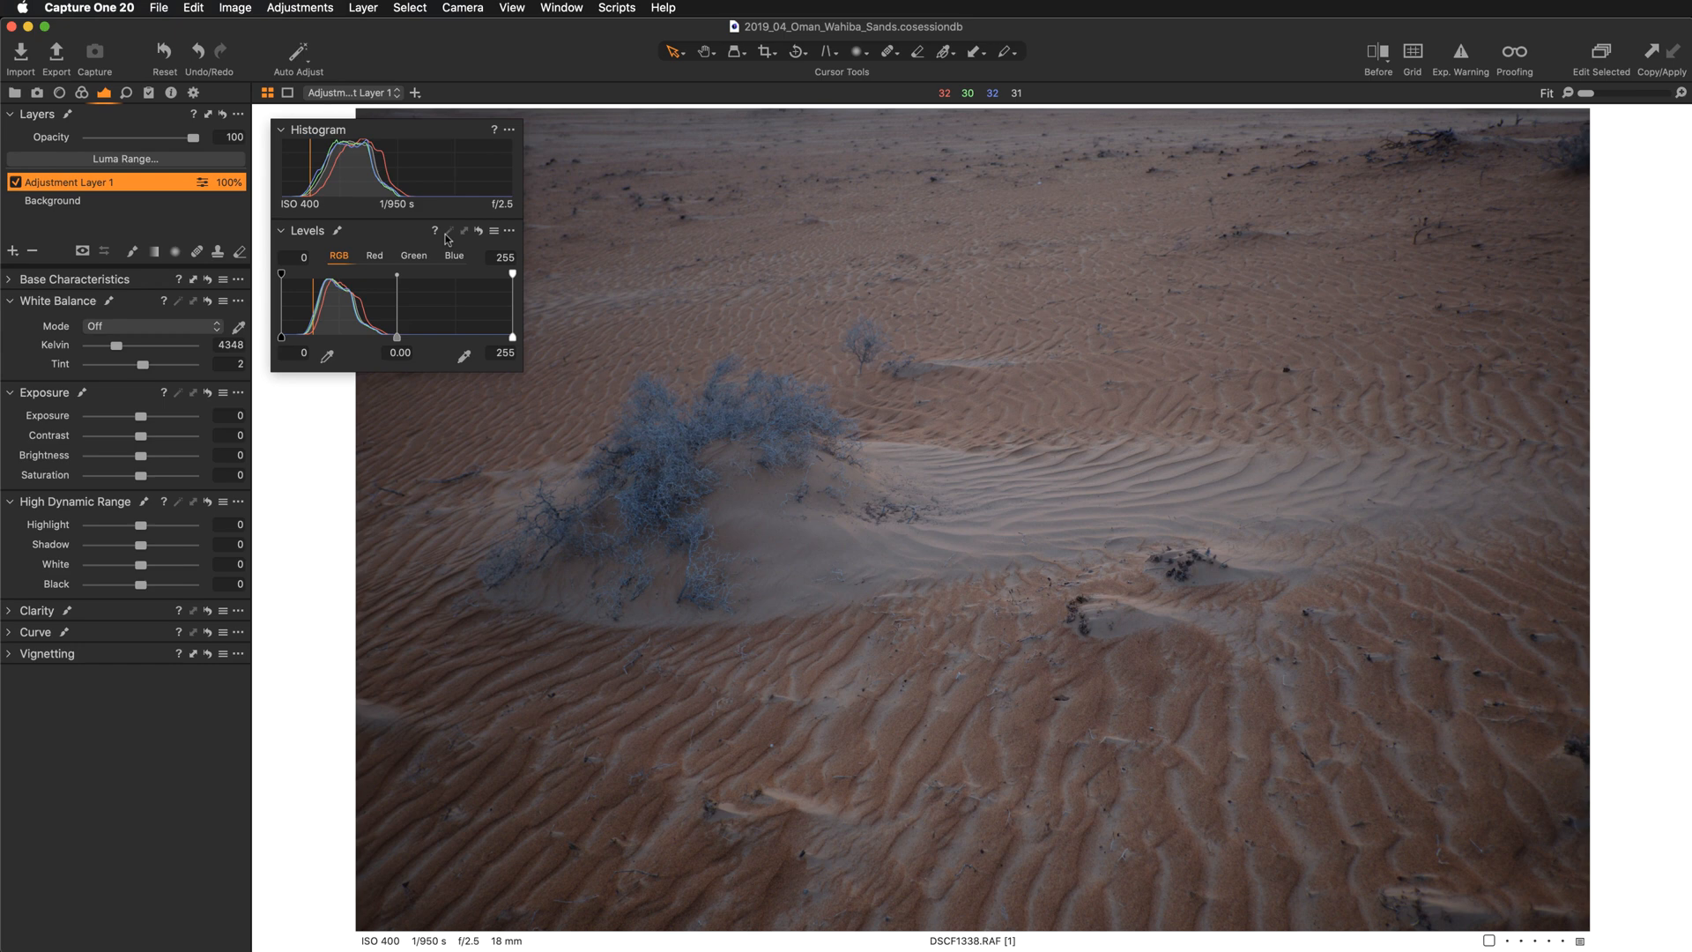
click(32, 251)
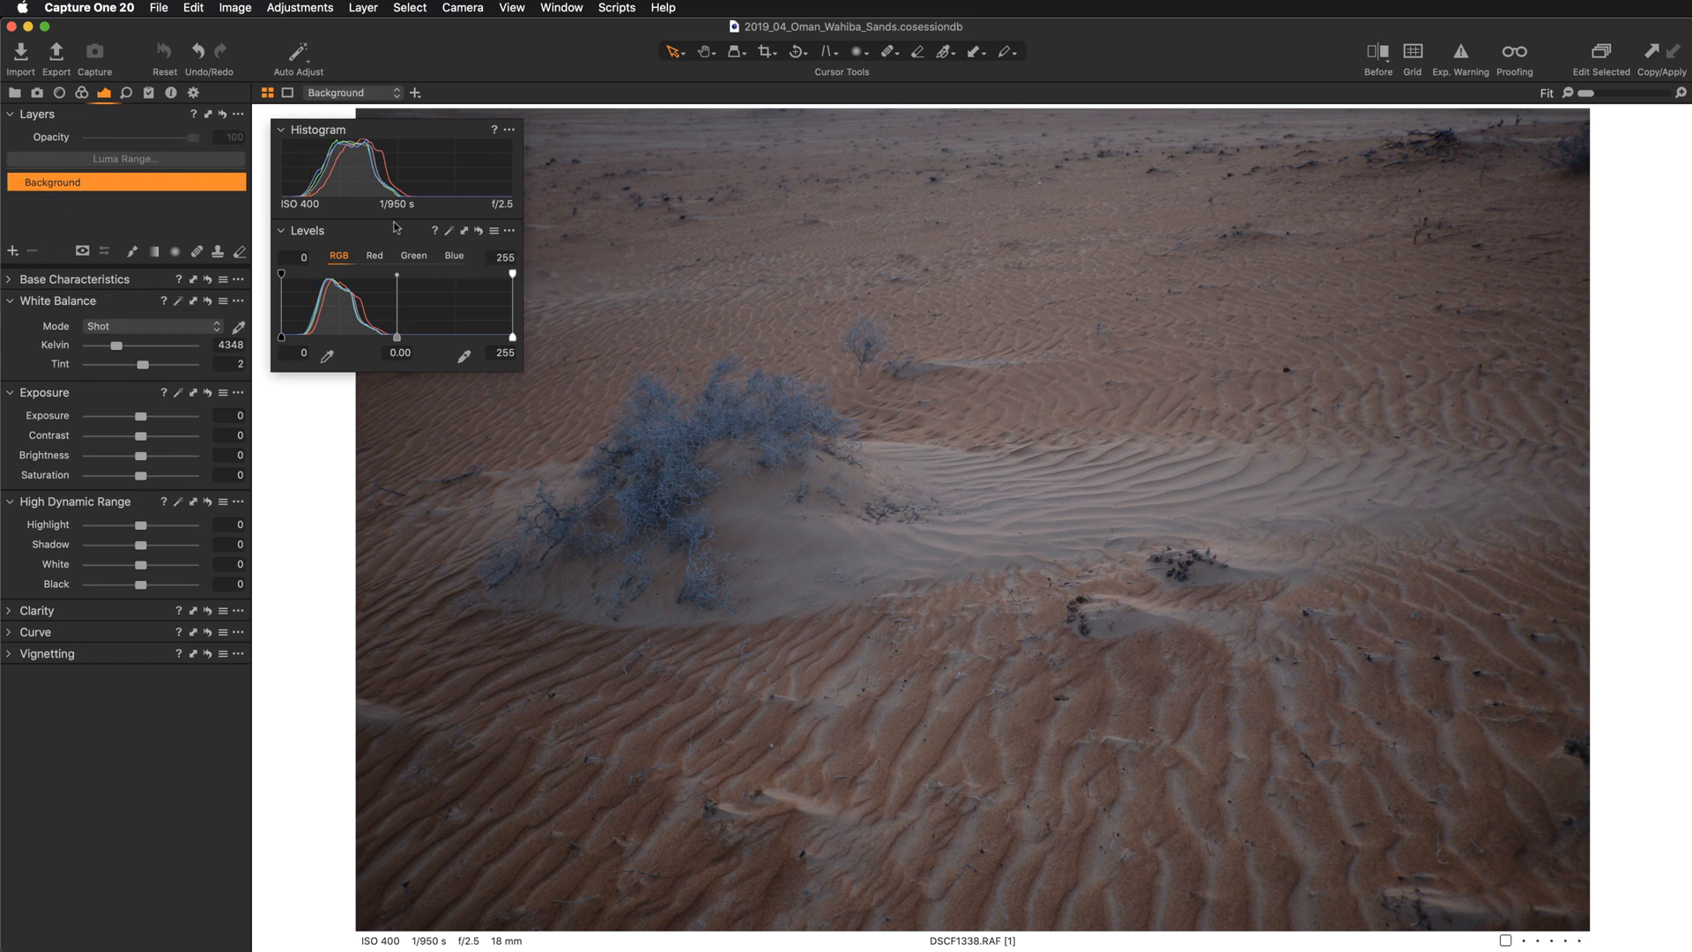
- Auto-adjust the Background layer's levels, resetting and reapplying the automatic correction once to compare the effect
click(450, 234)
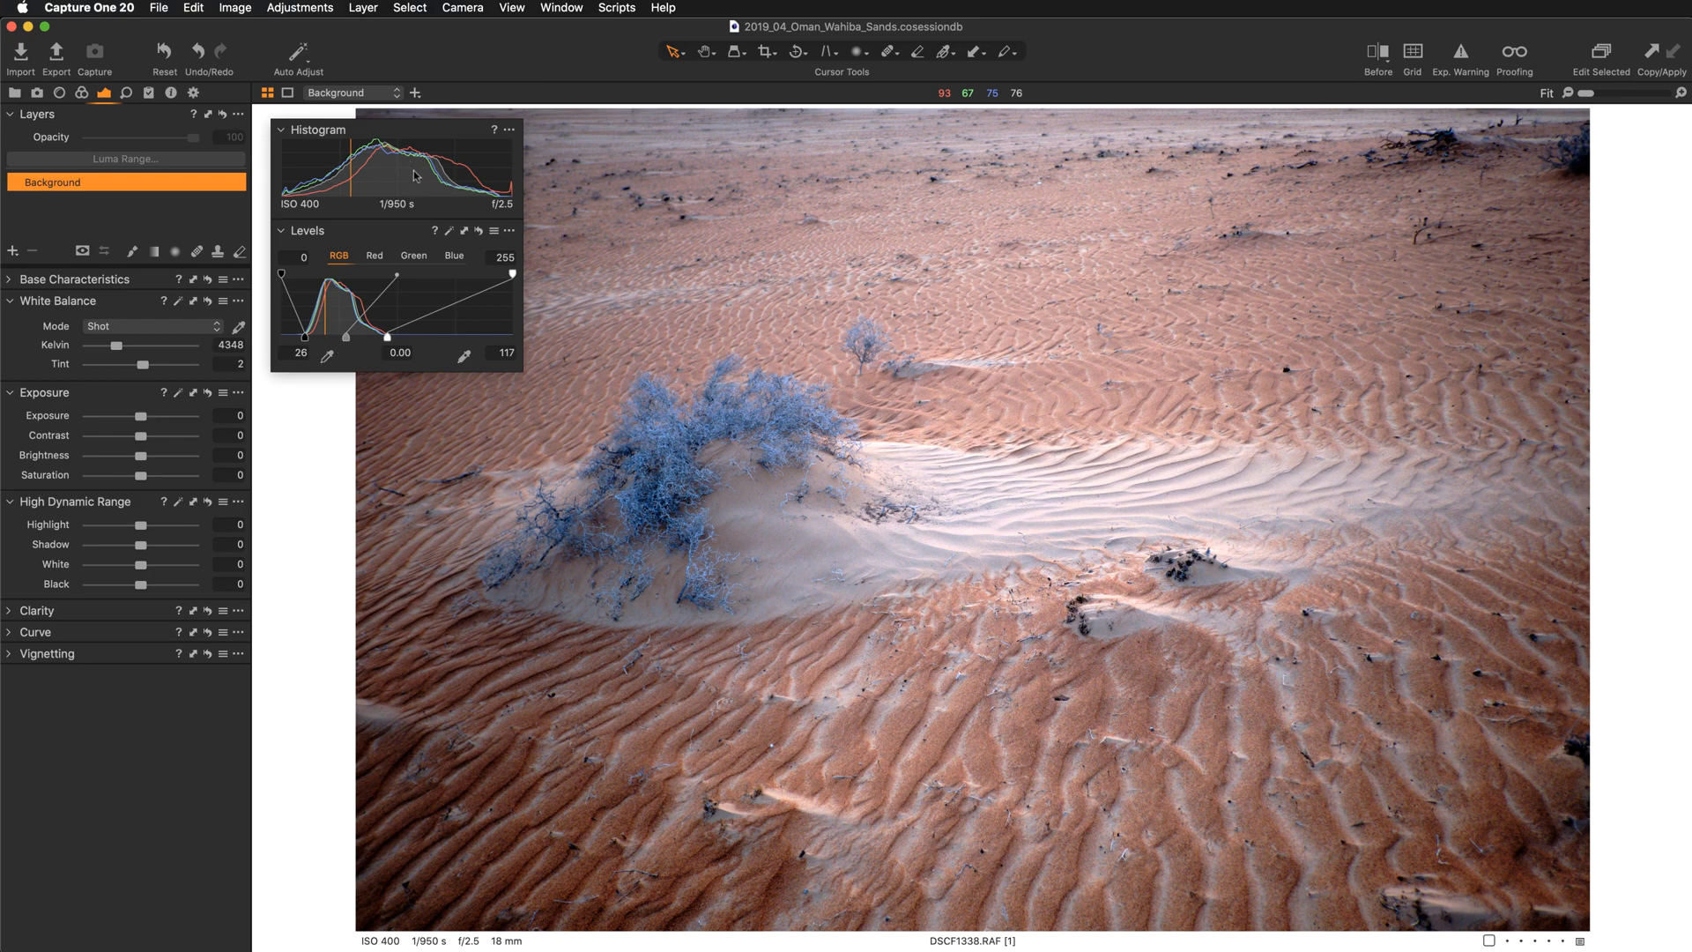
click(478, 231)
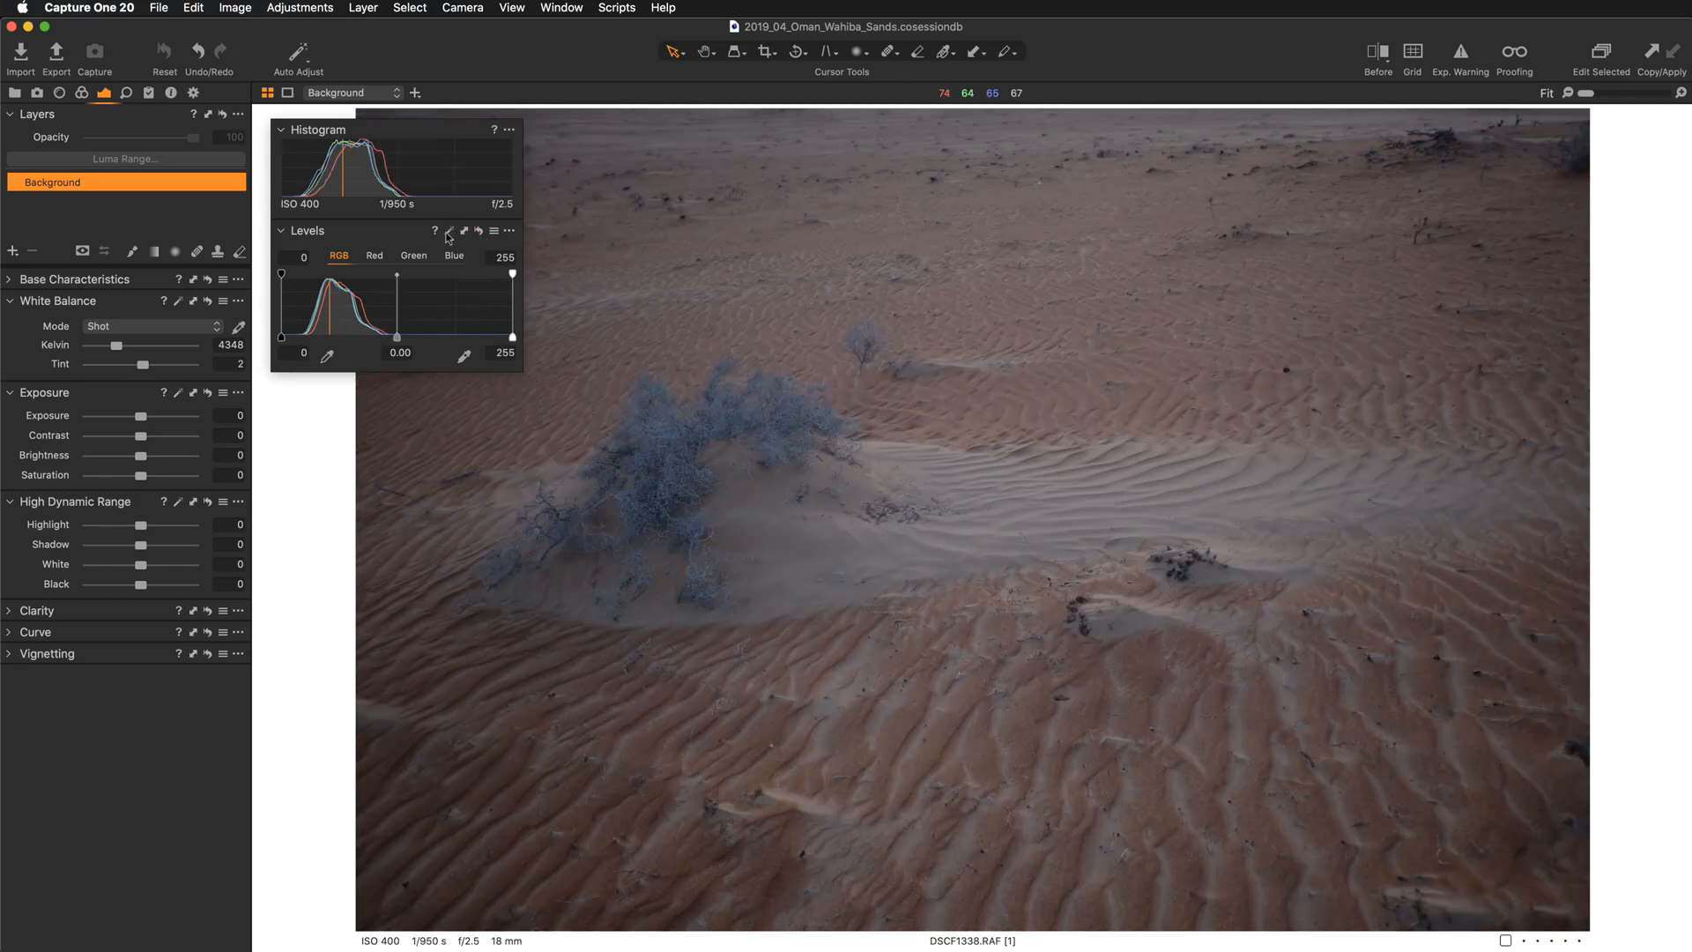
click(449, 232)
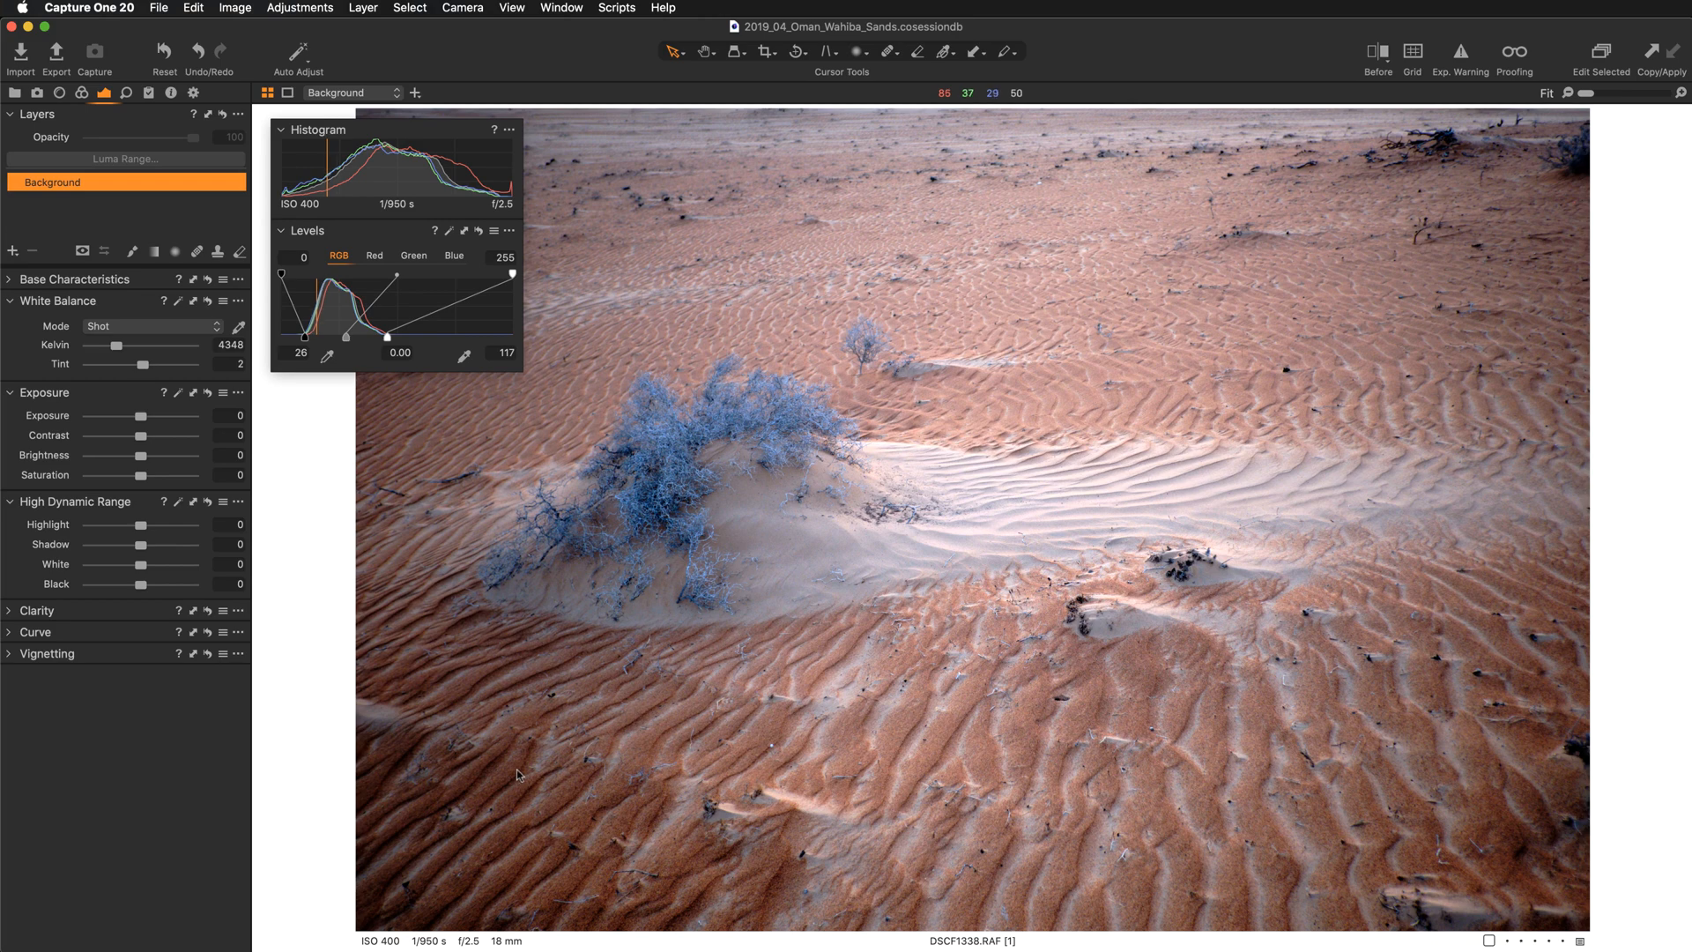
- Fine-tune the Background levels to a shadow input of 20 and a highlight input of 130, and dock the floating tools
drag(466, 132, 433, 127)
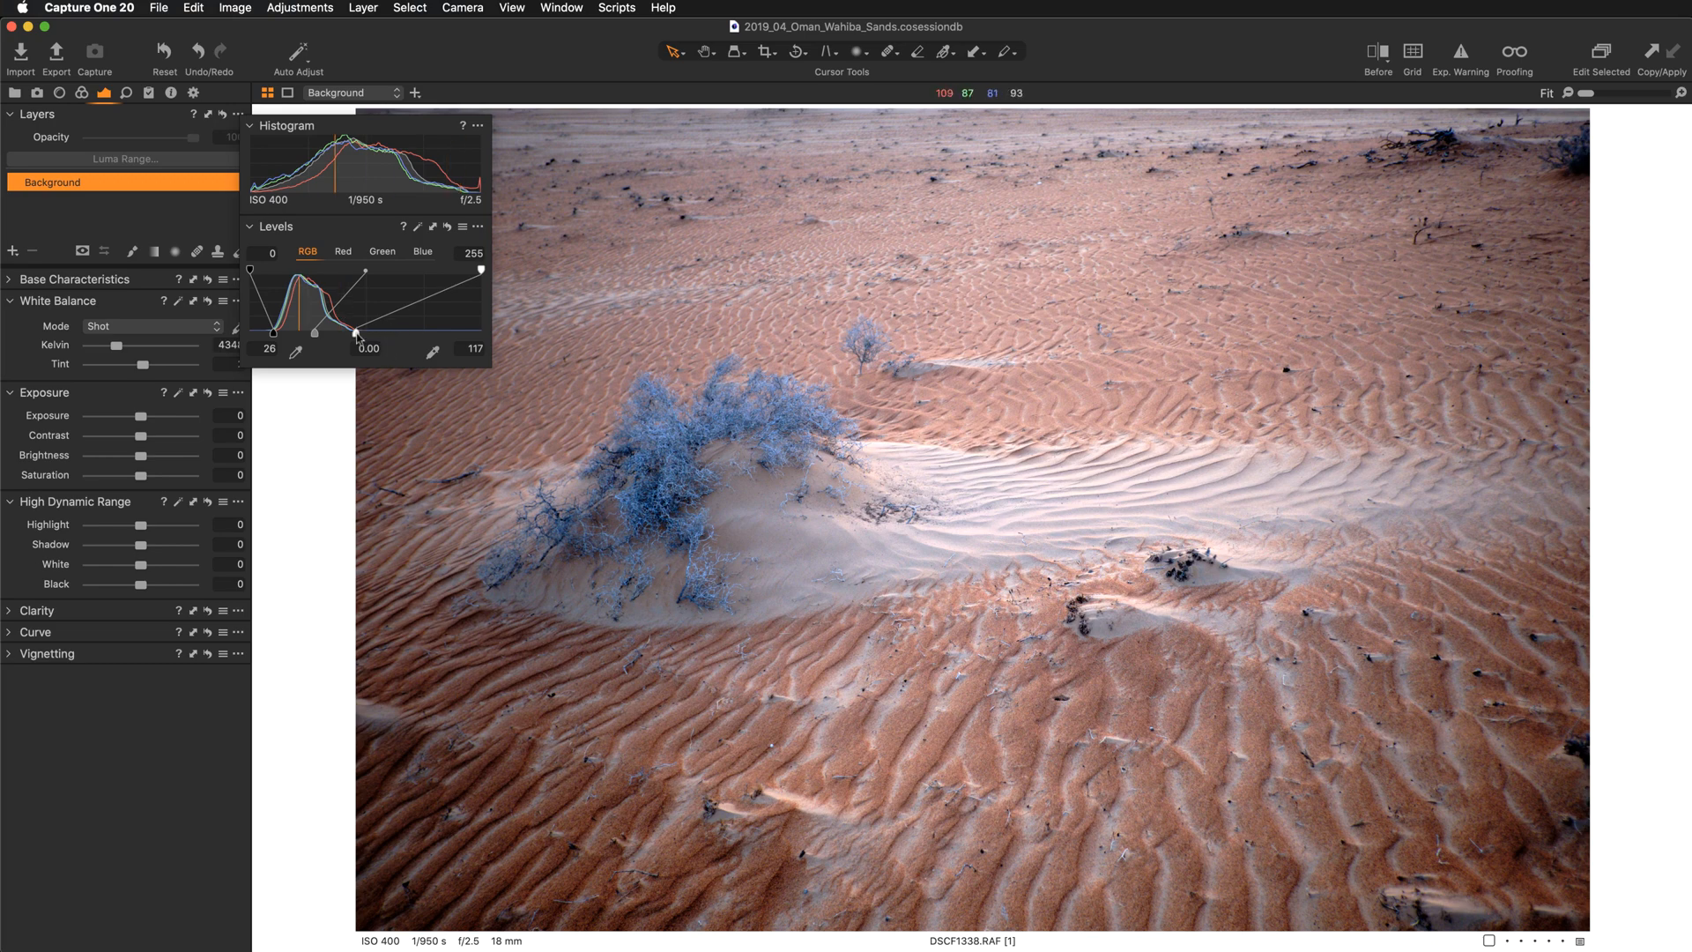
drag(356, 335, 371, 334)
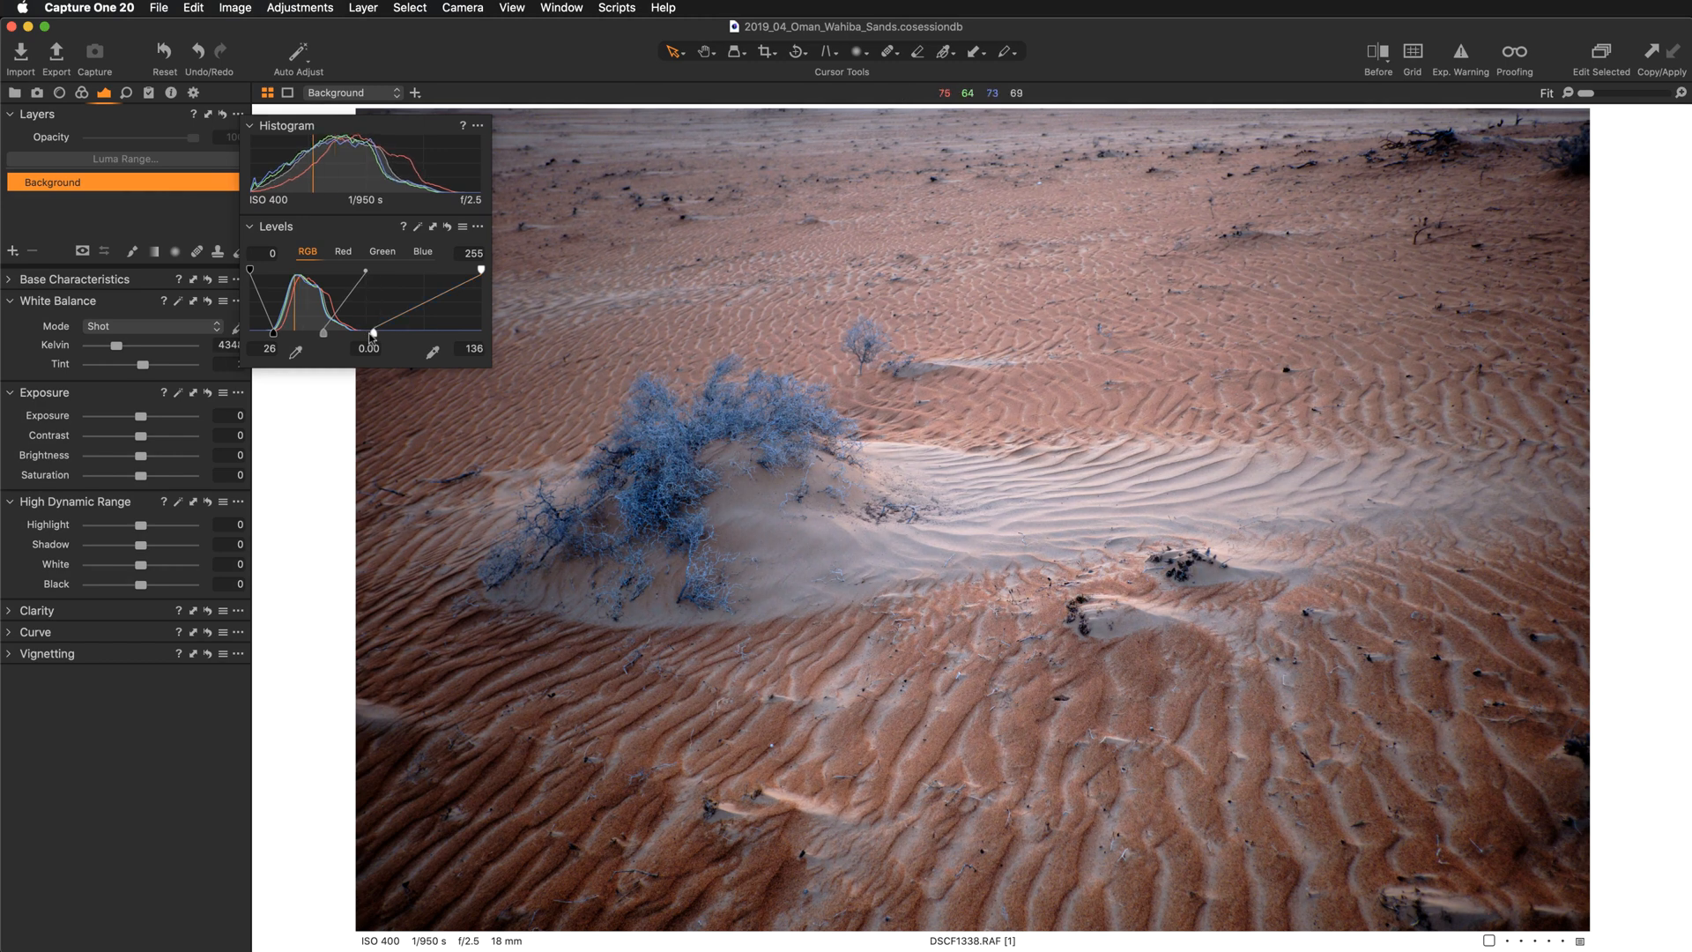
drag(373, 333, 361, 333)
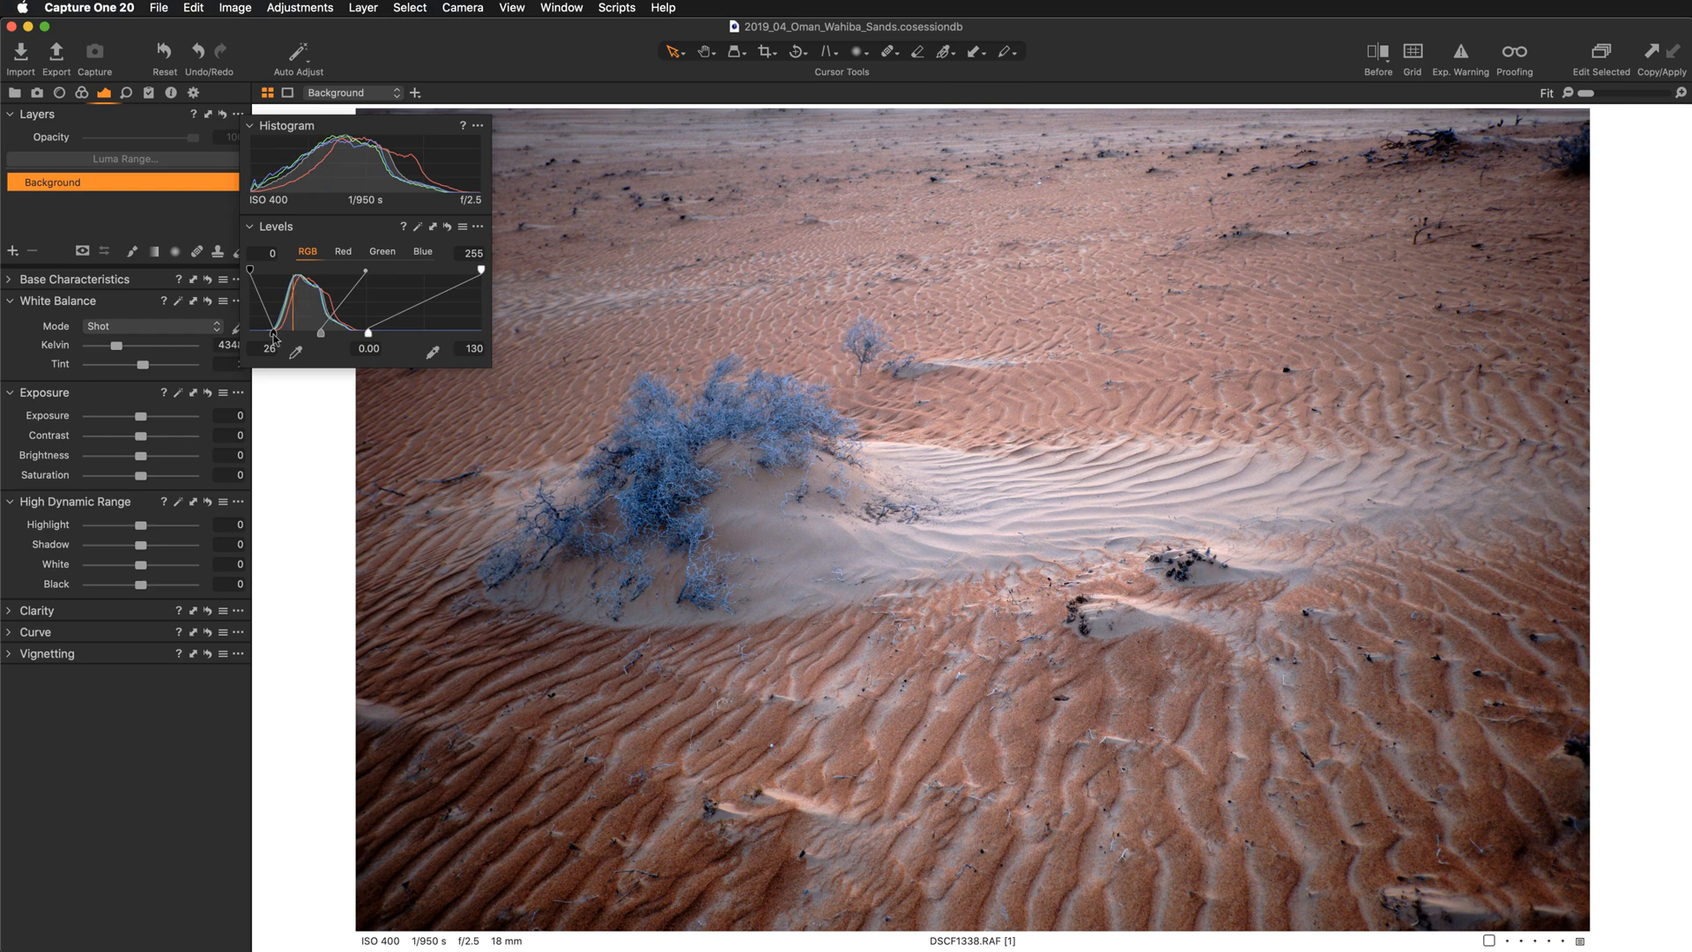
drag(273, 333, 268, 333)
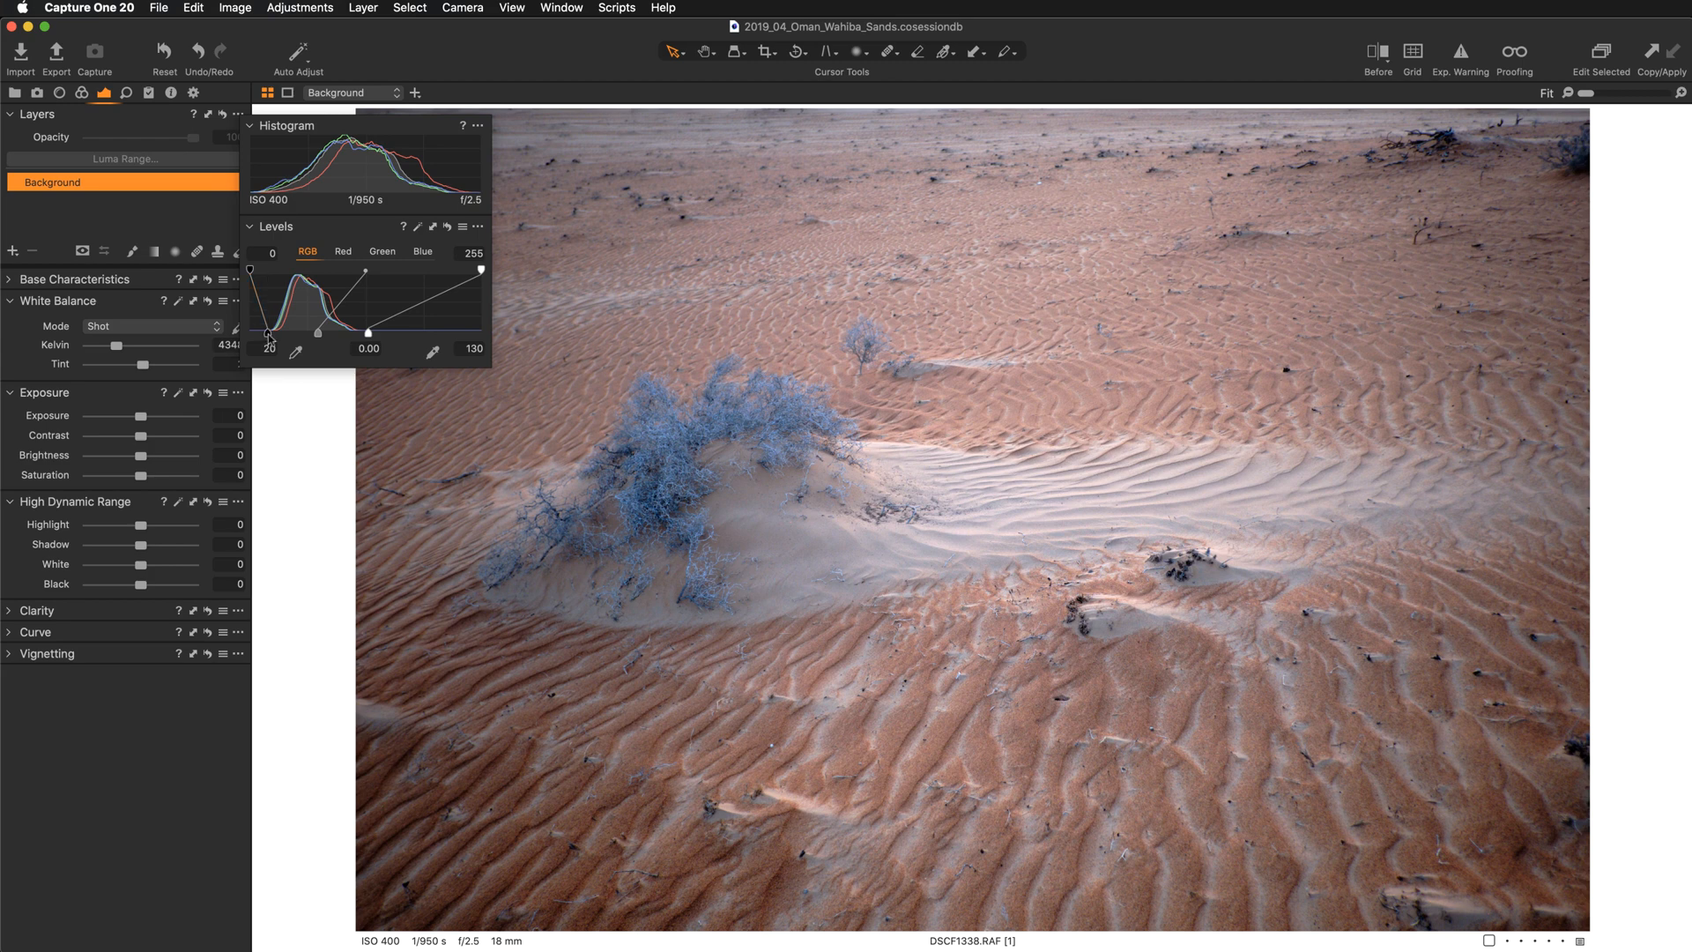
drag(415, 136, 176, 130)
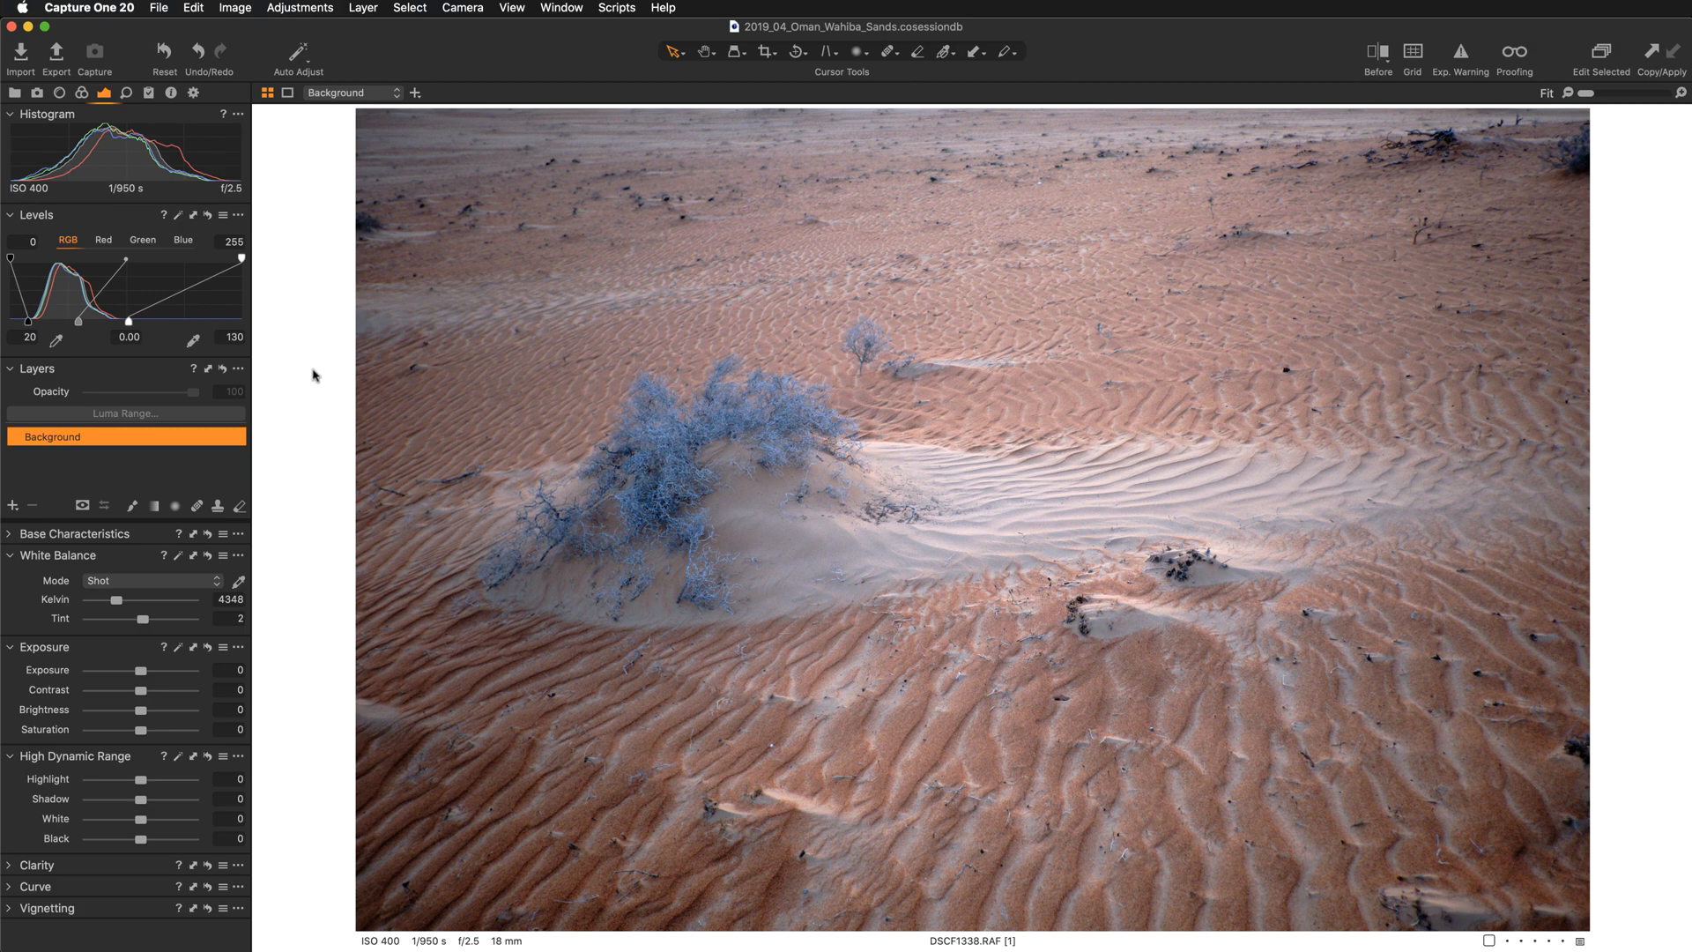
- Compare the levels correction with the original photo, first in full view and with the Split View Slider
key(y)
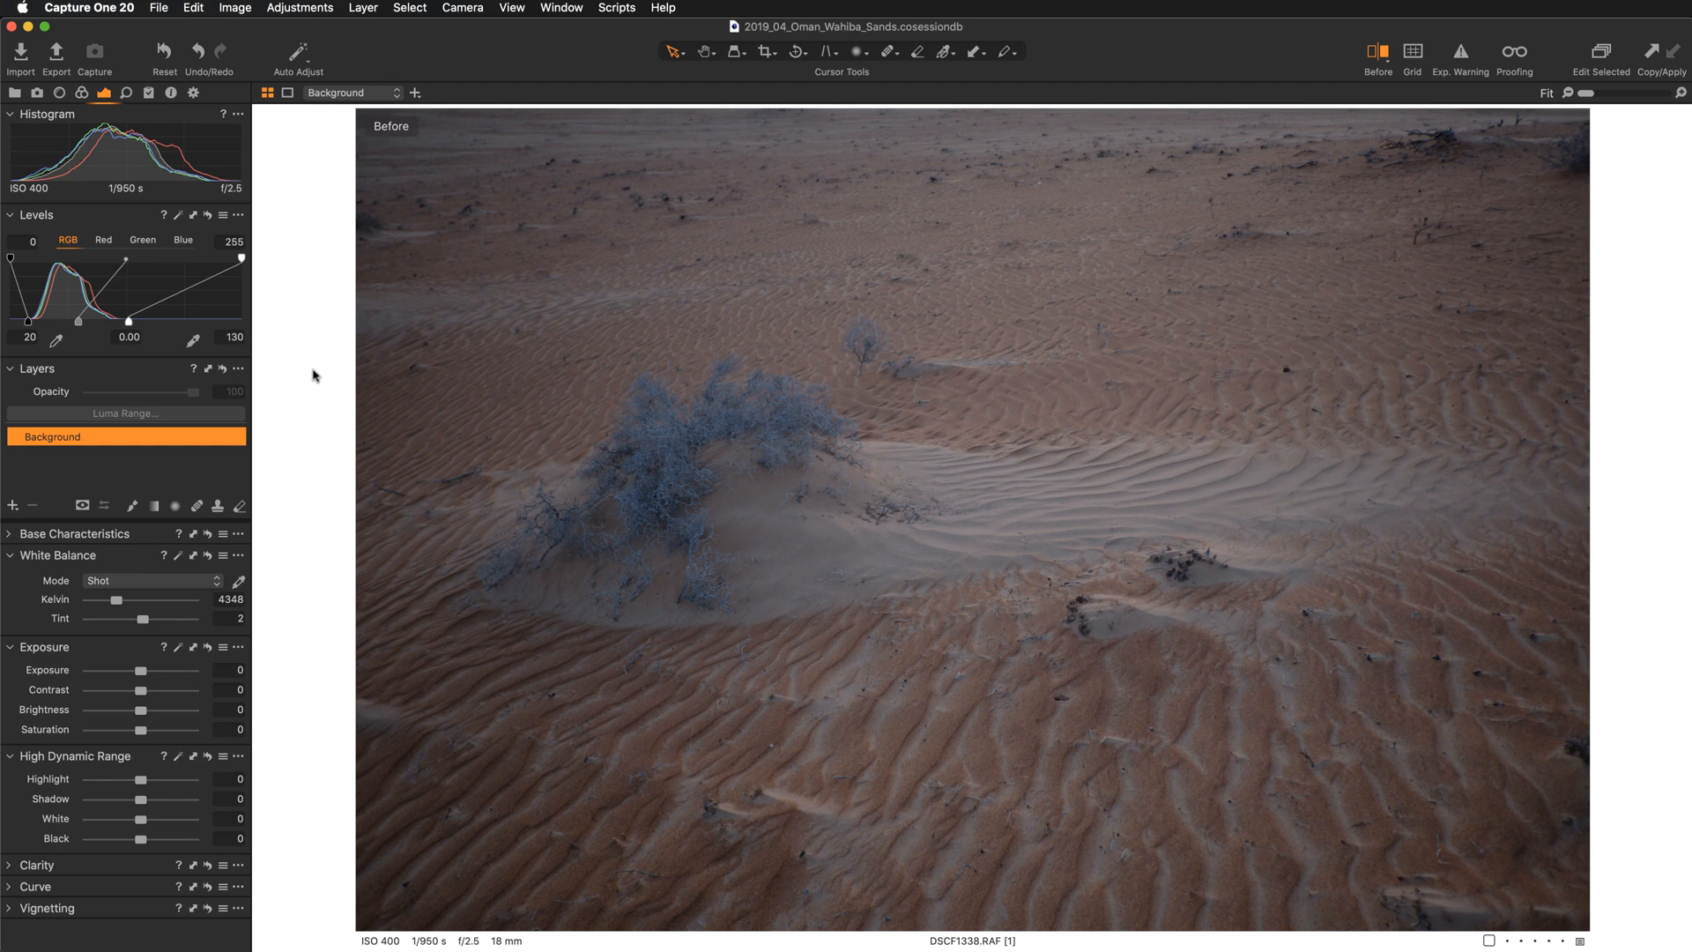
key(y)
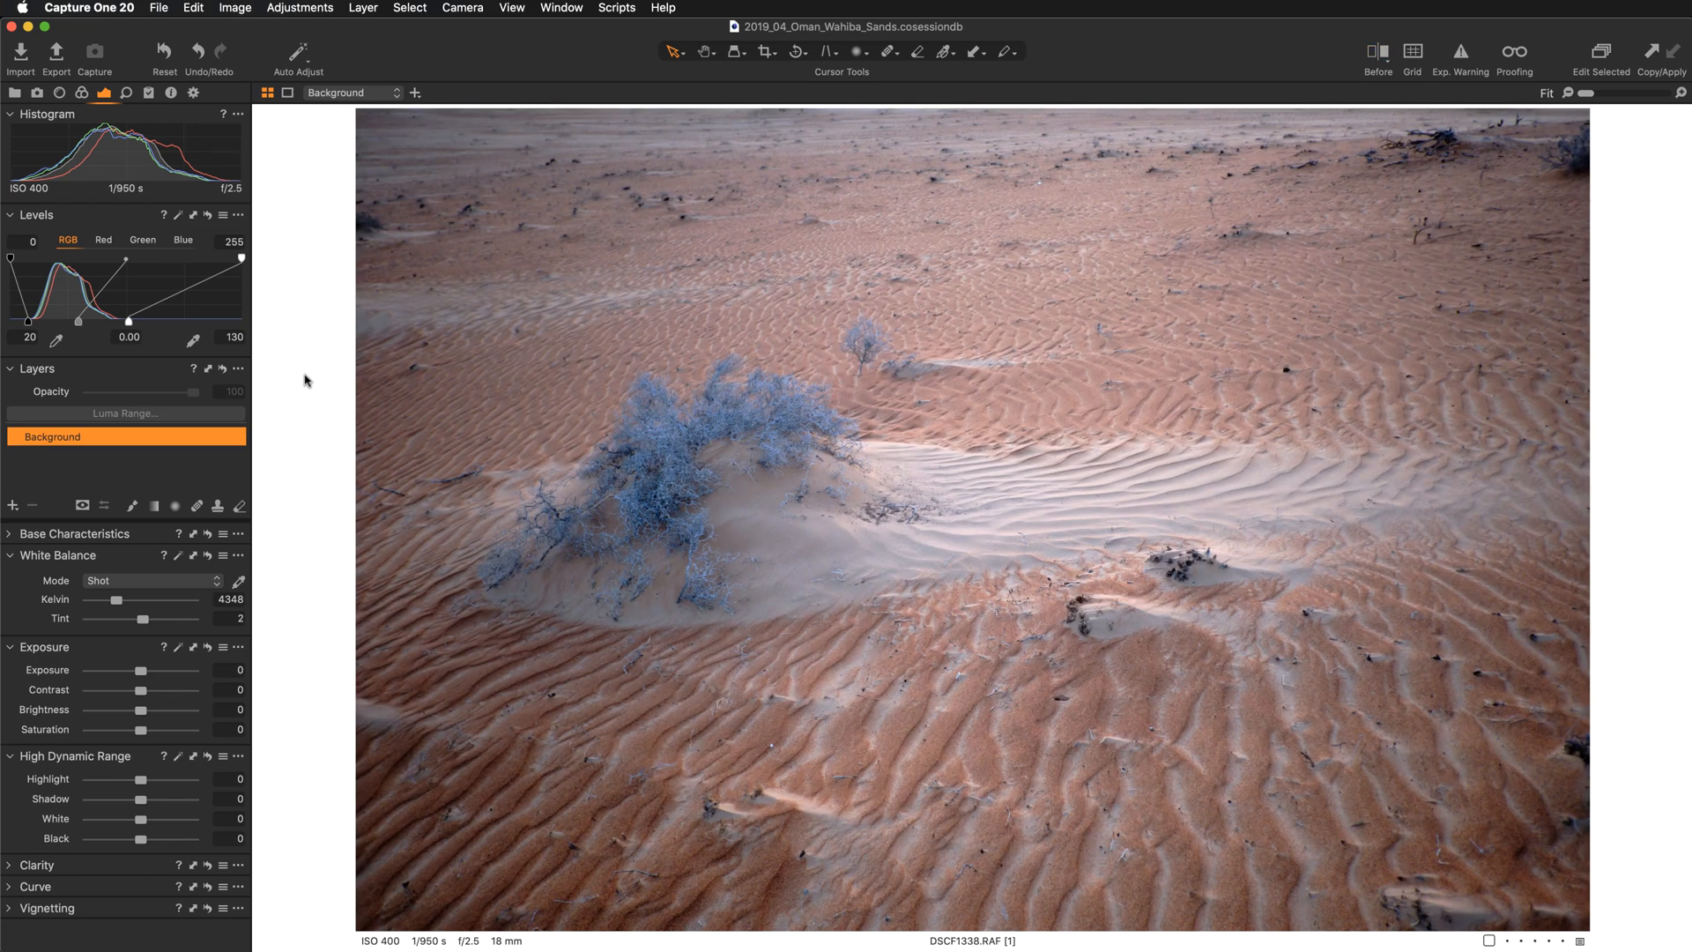
click(1381, 58)
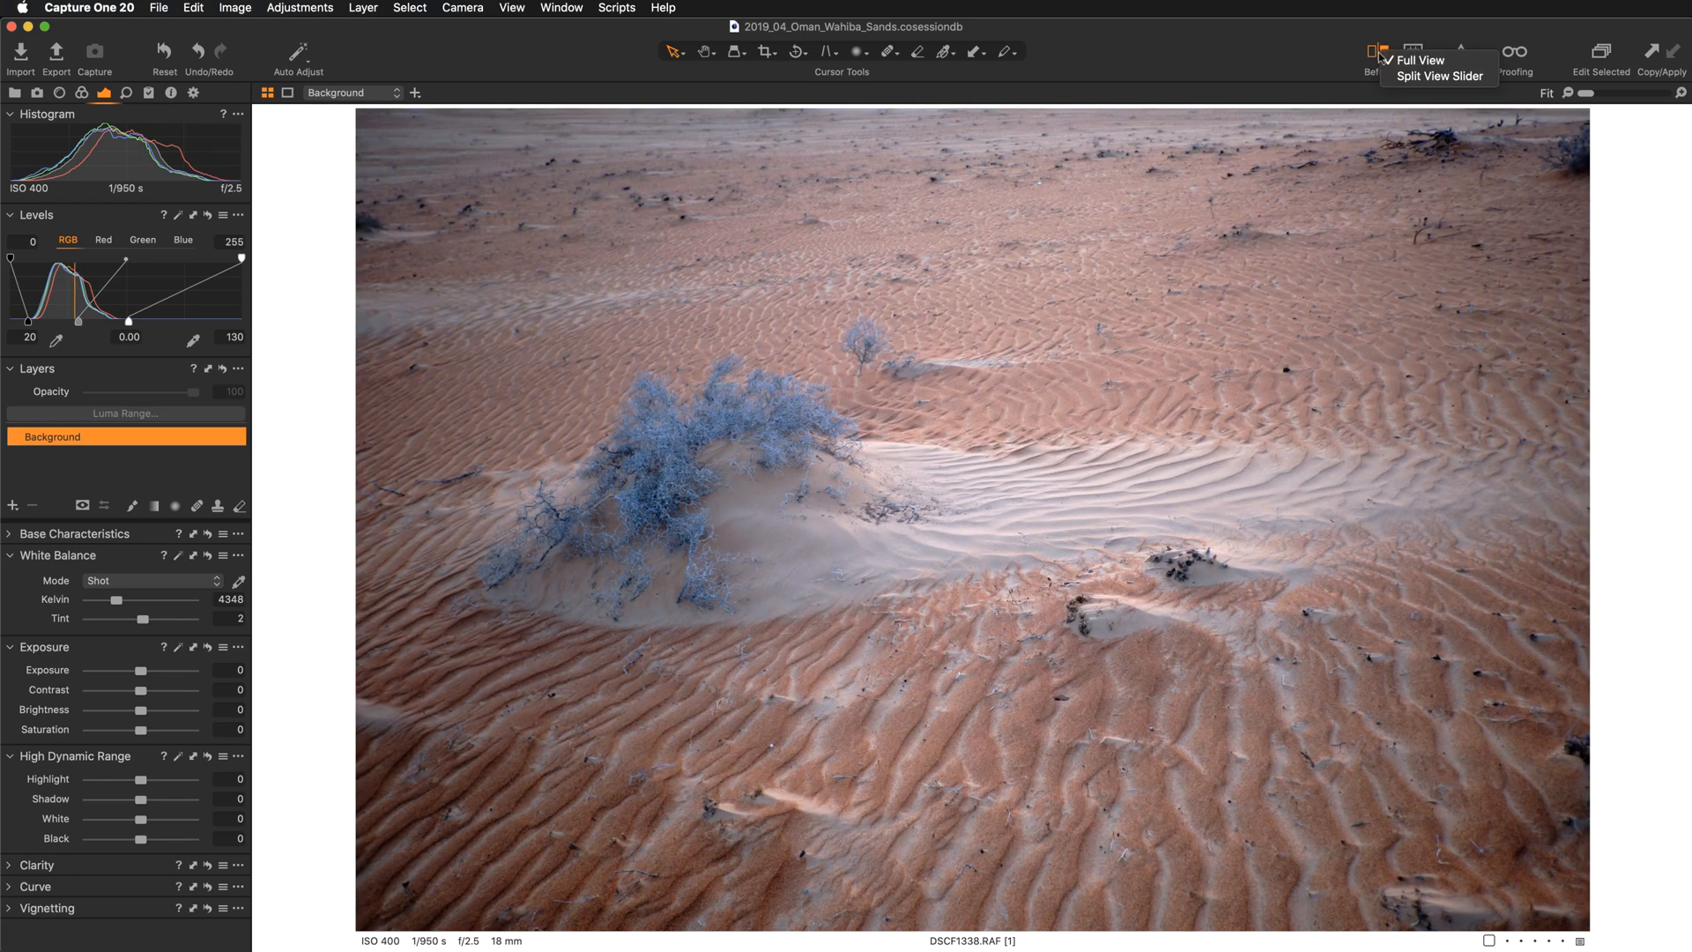
click(1401, 79)
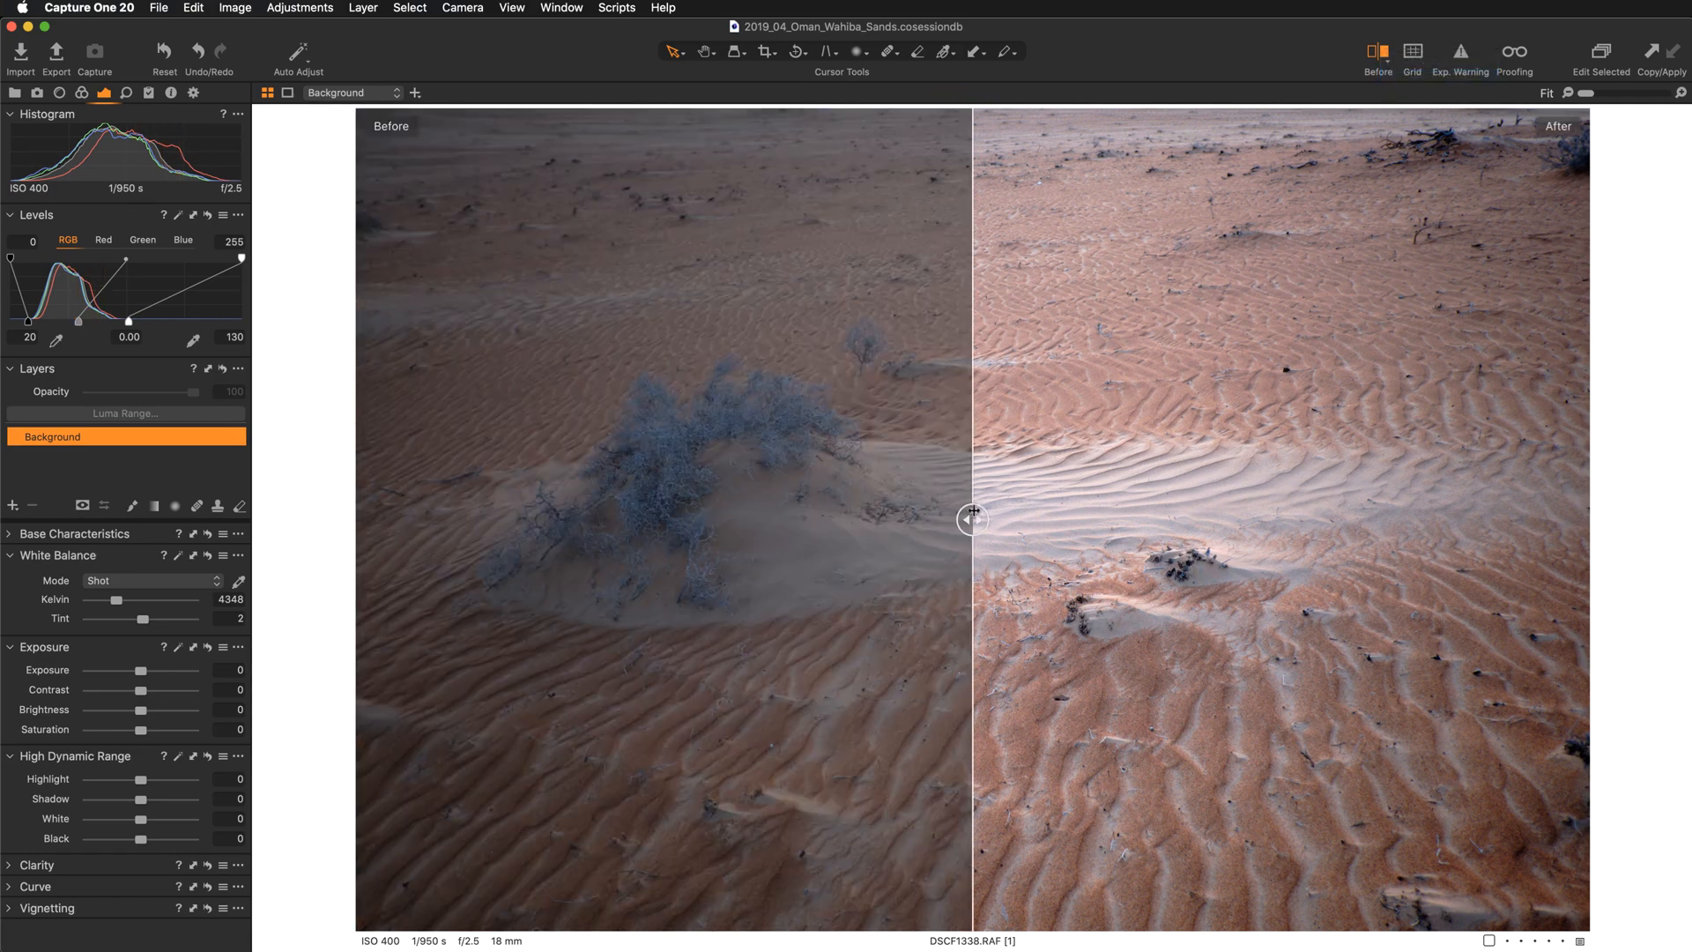
drag(966, 520, 512, 564)
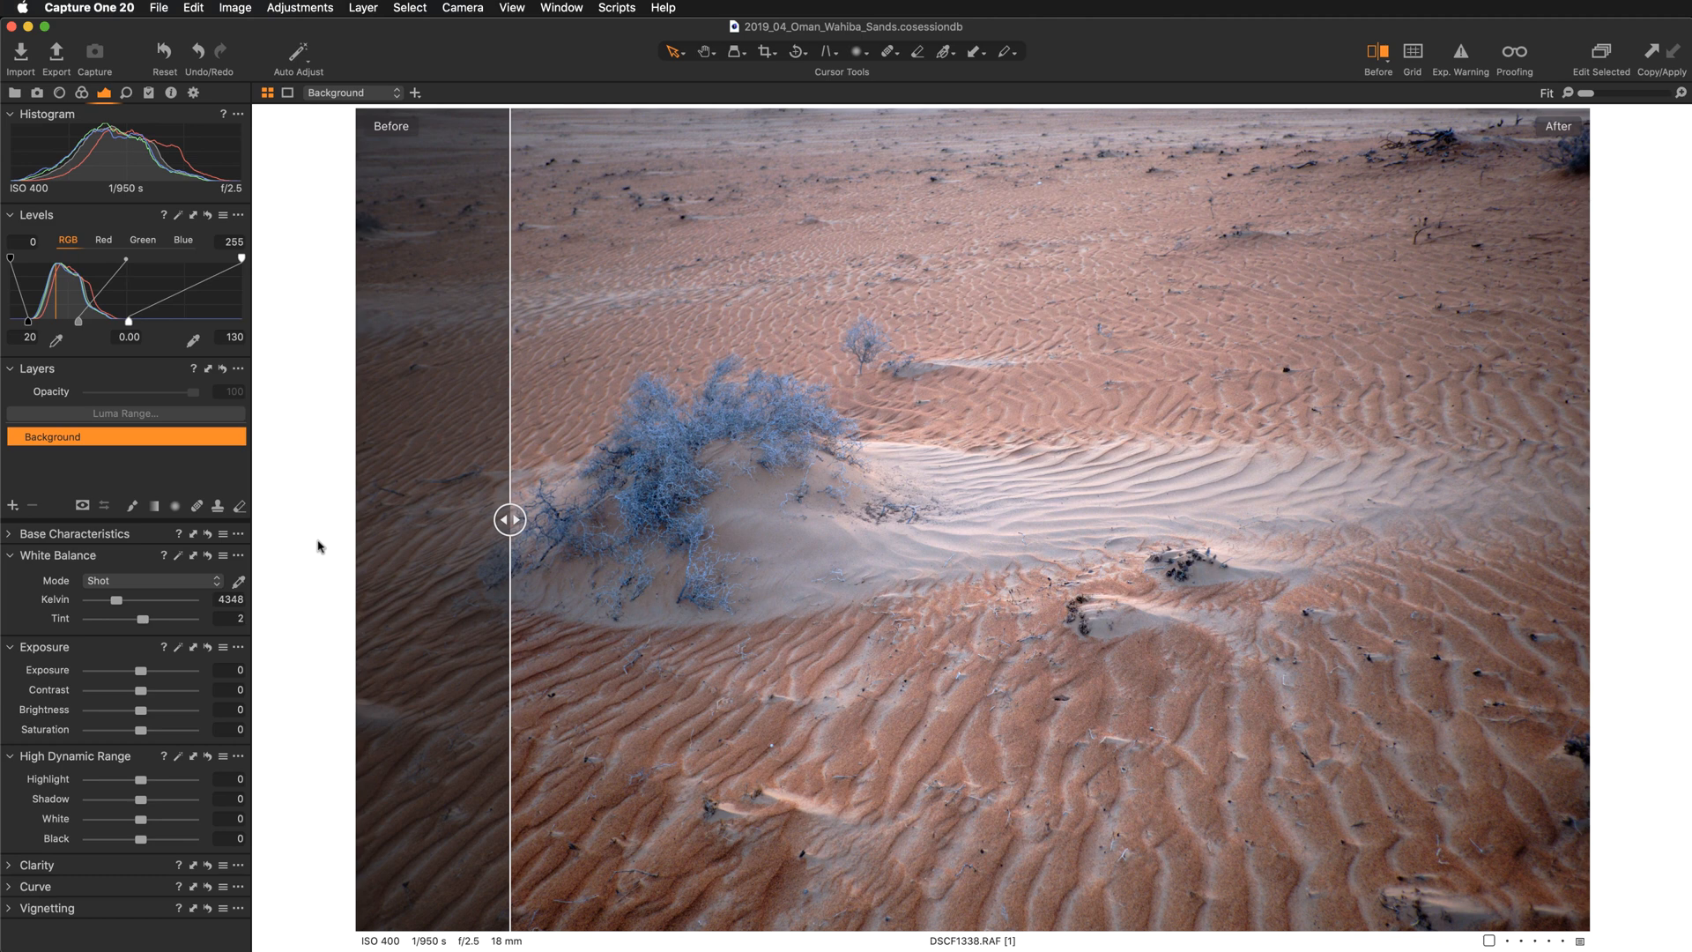
key(y)
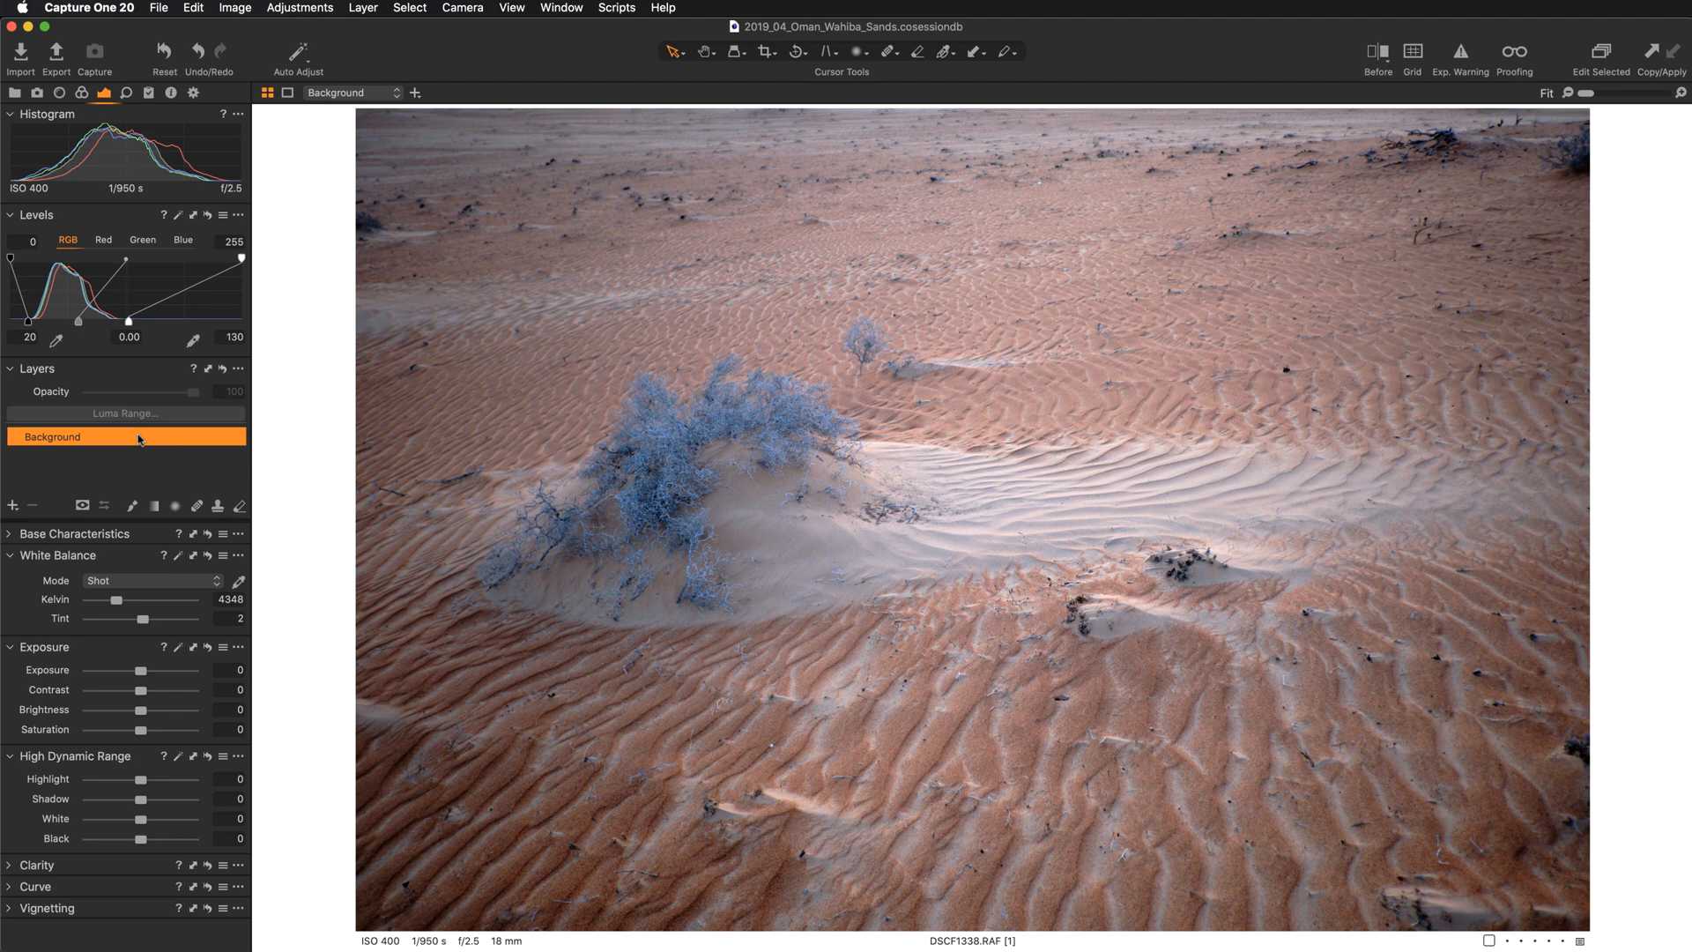
- Add a new filled adjustment layer above the Background and name it "color"
click(12, 506)
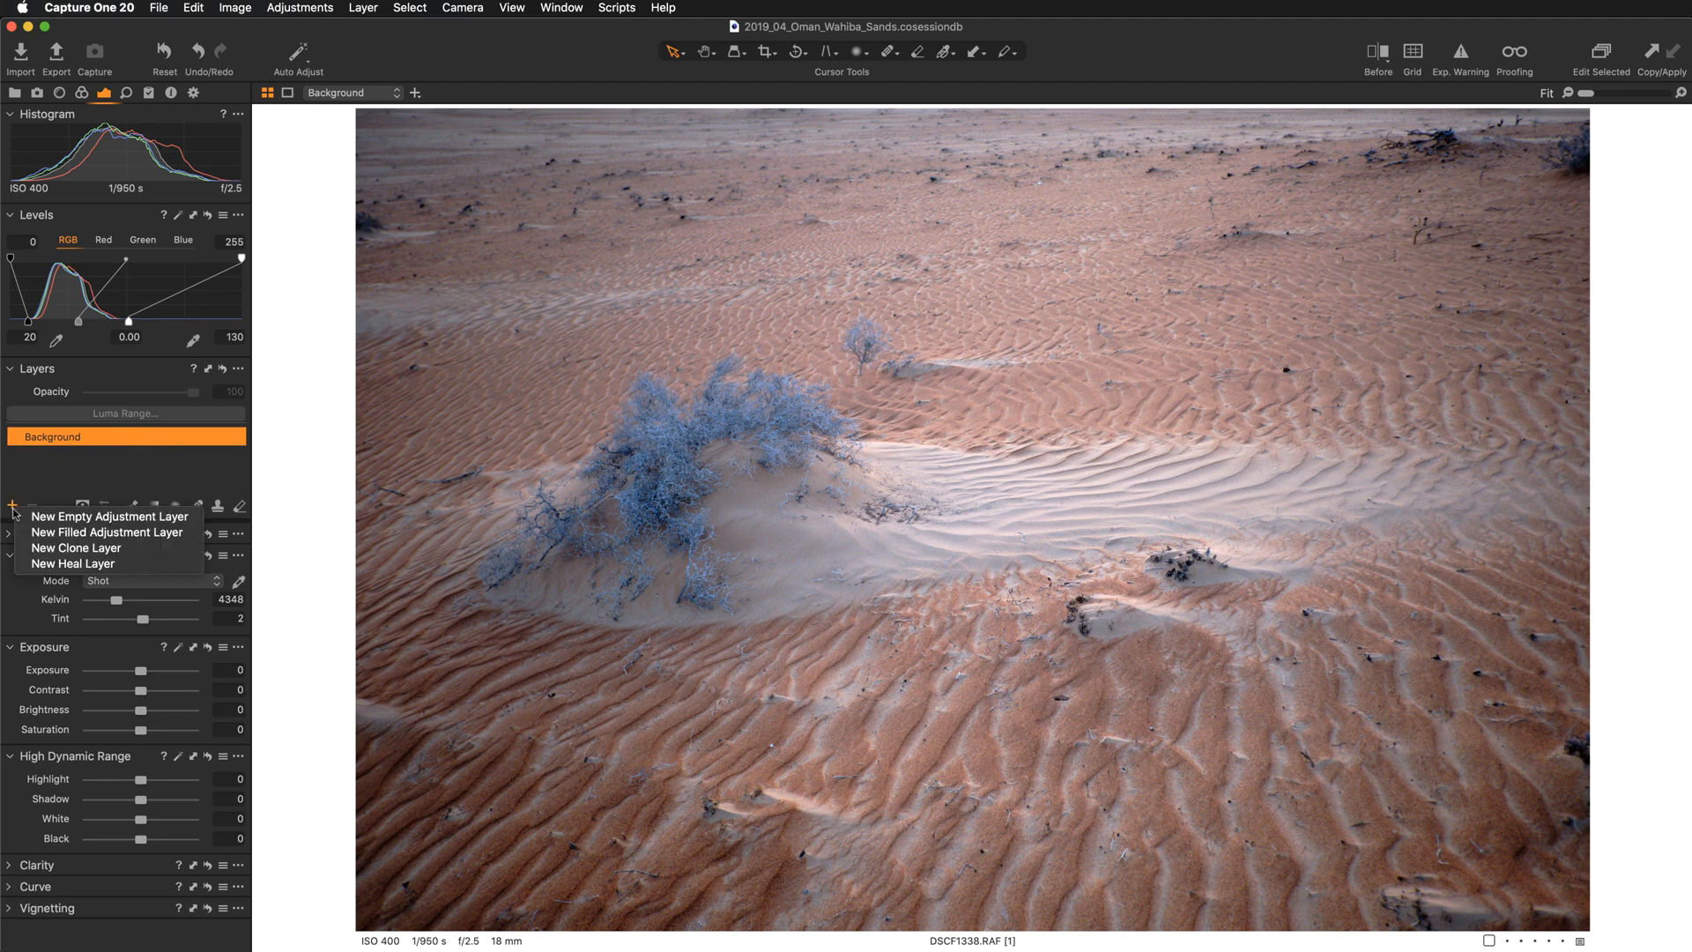
click(40, 533)
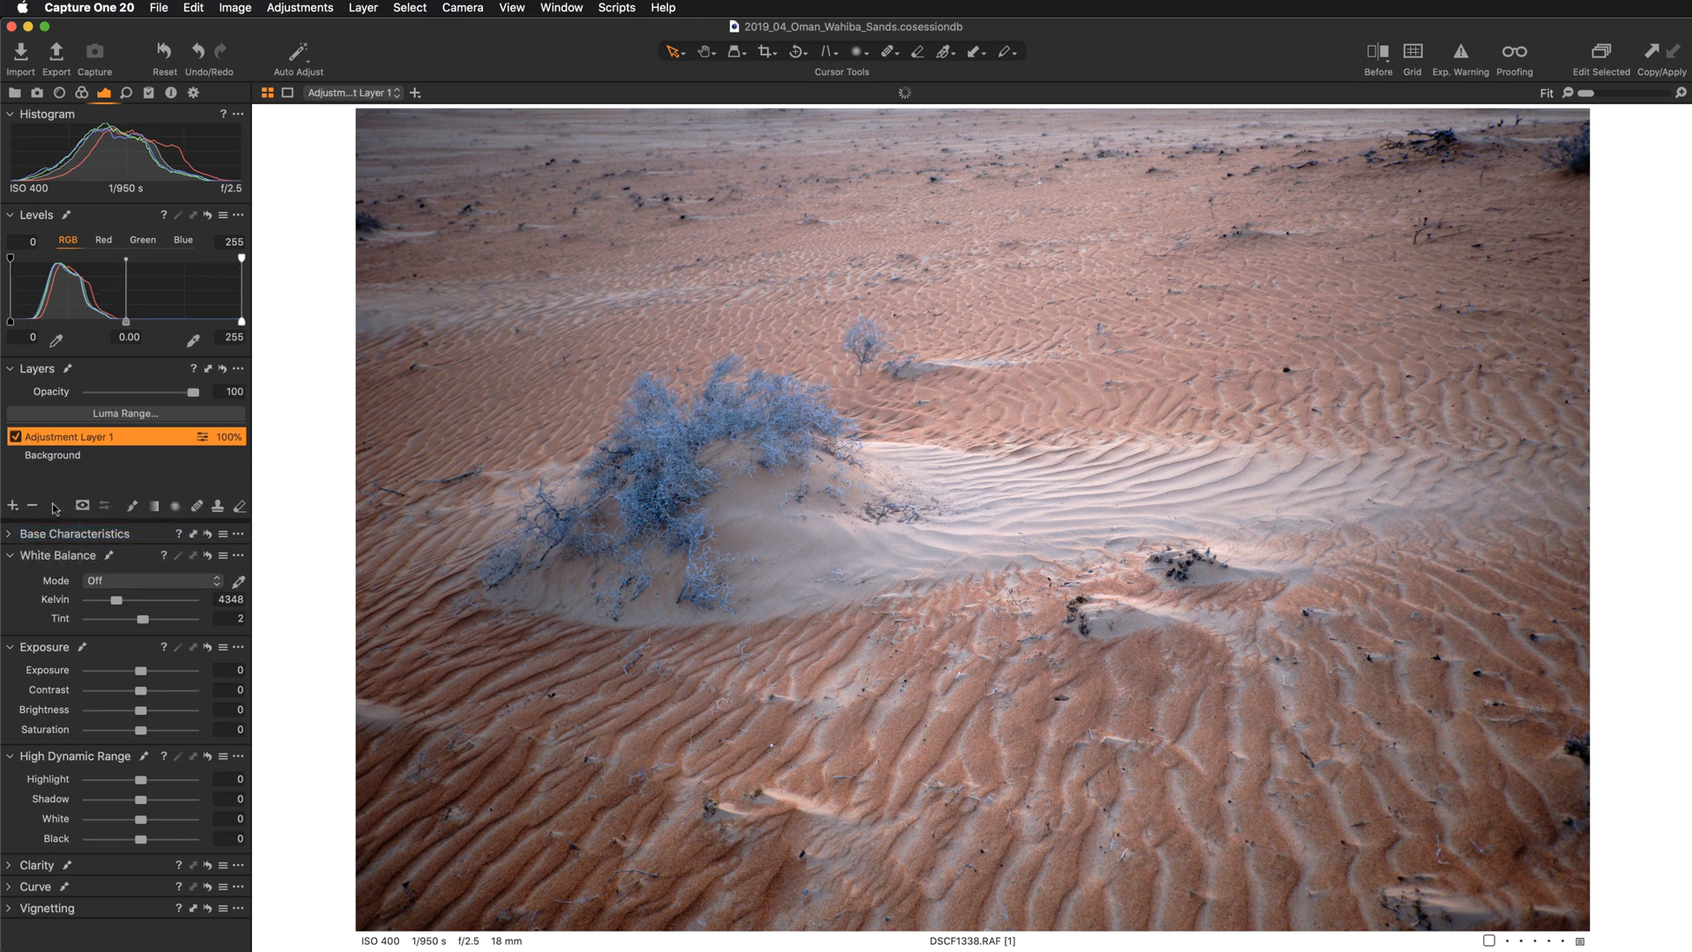
double_click(70, 437)
text(color)
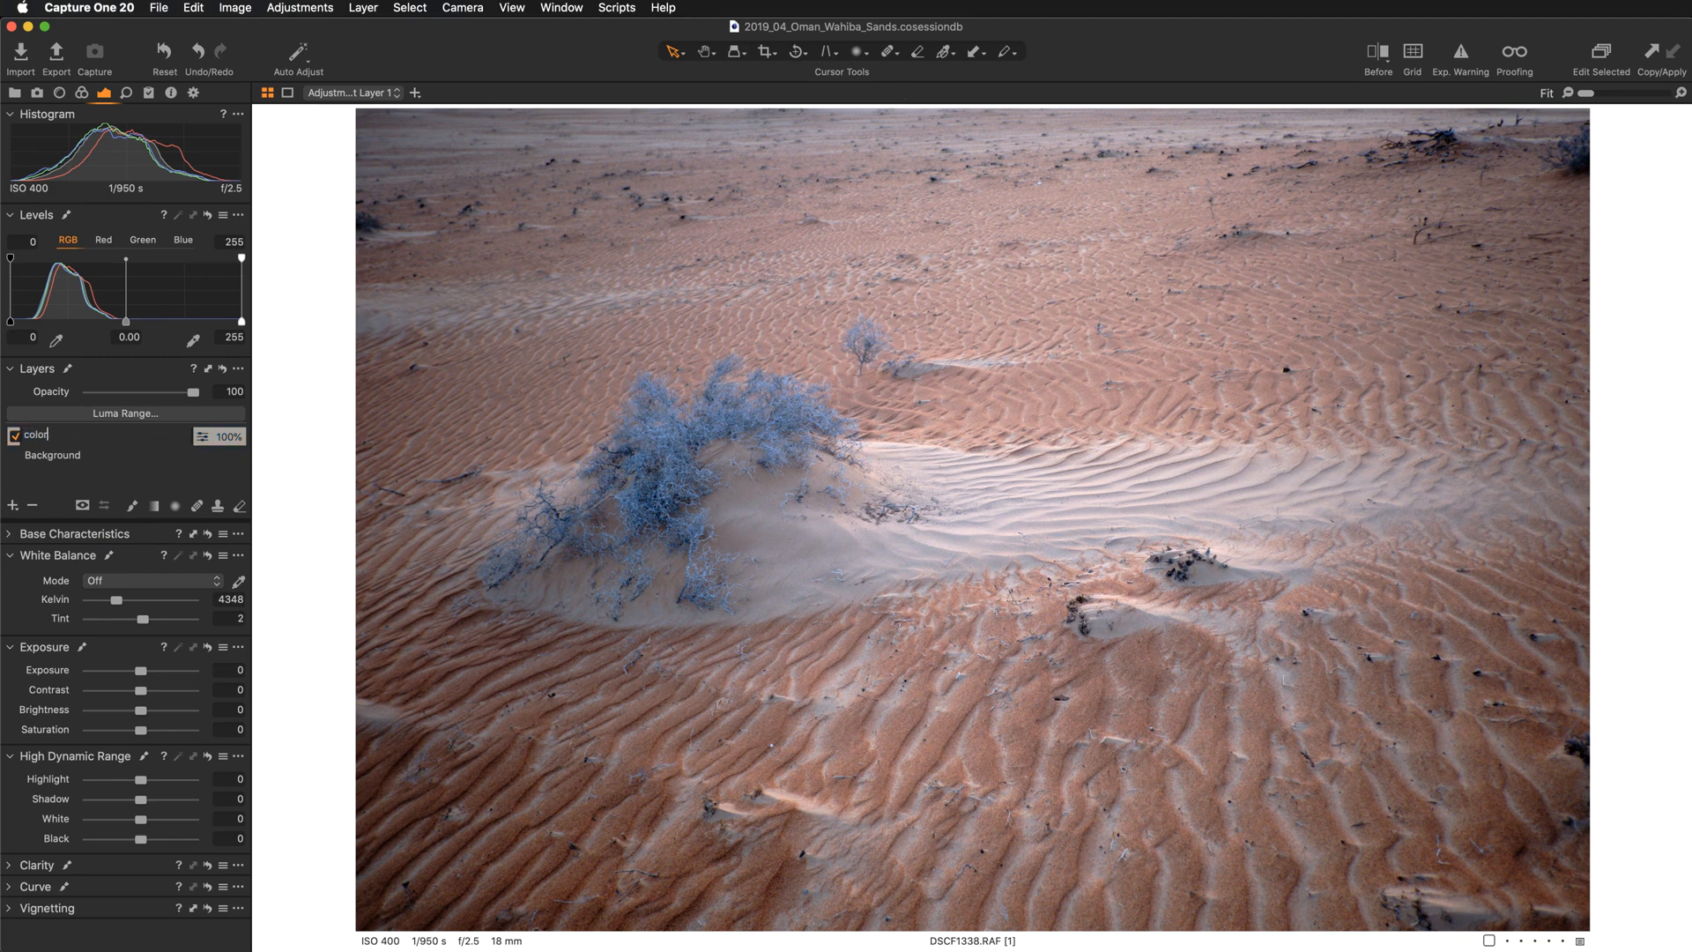
key(Return)
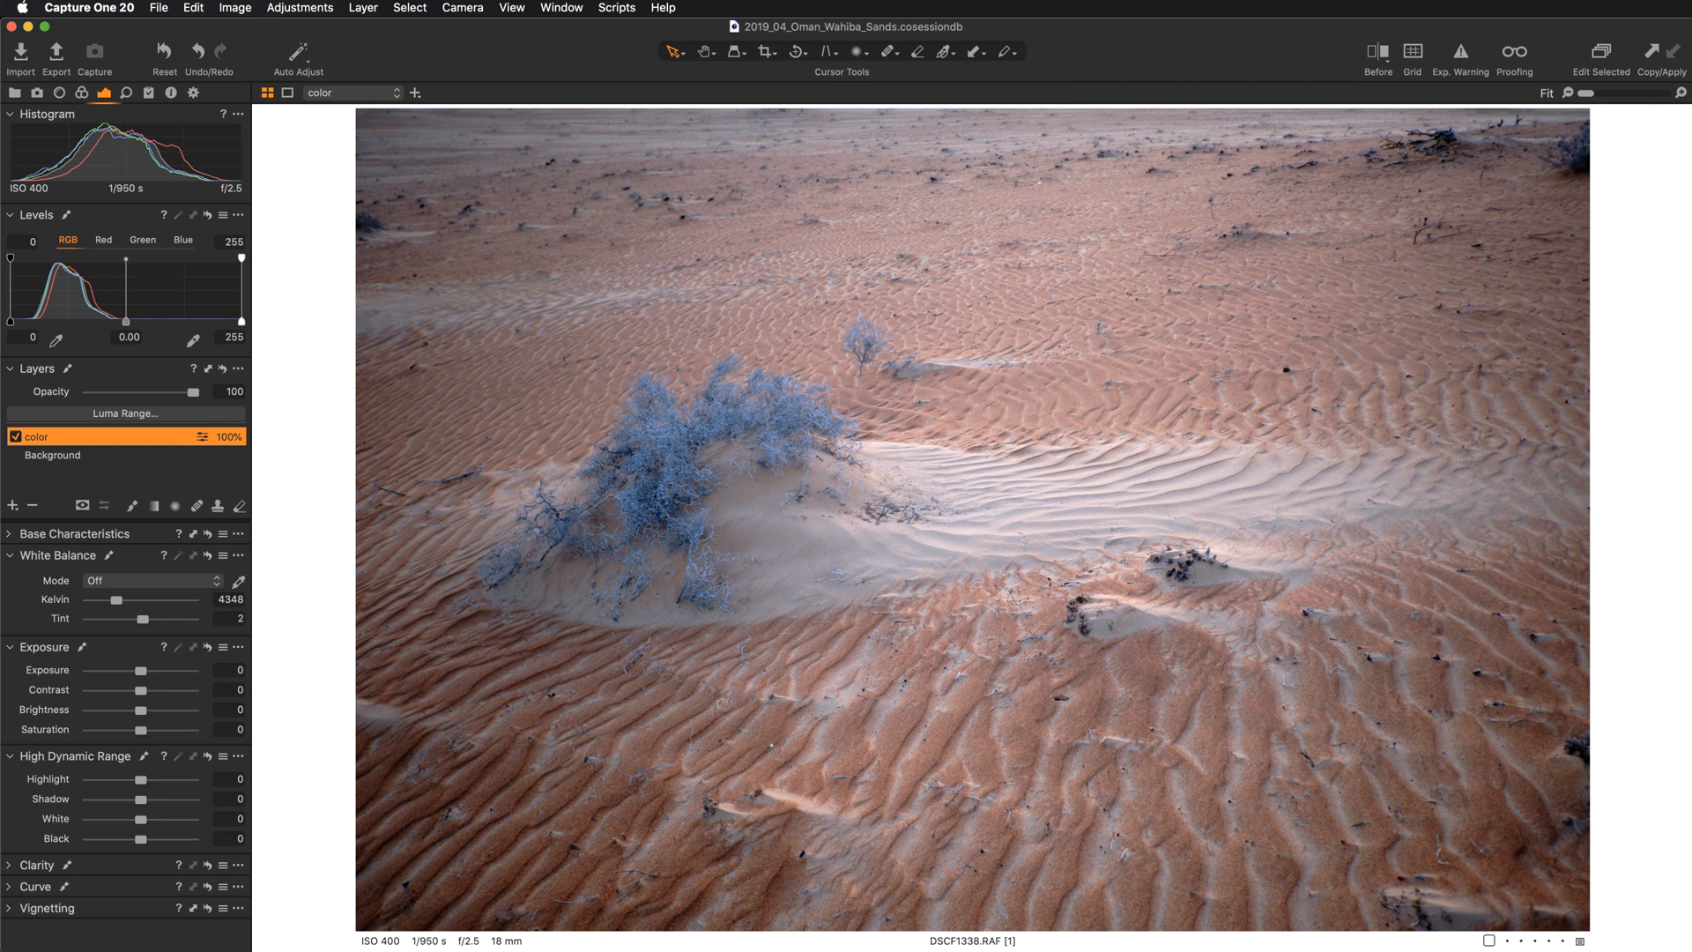
- Detach and widen the Levels tool for the color layer, and go through its Red, Green and Blue channels
drag(125, 219, 402, 144)
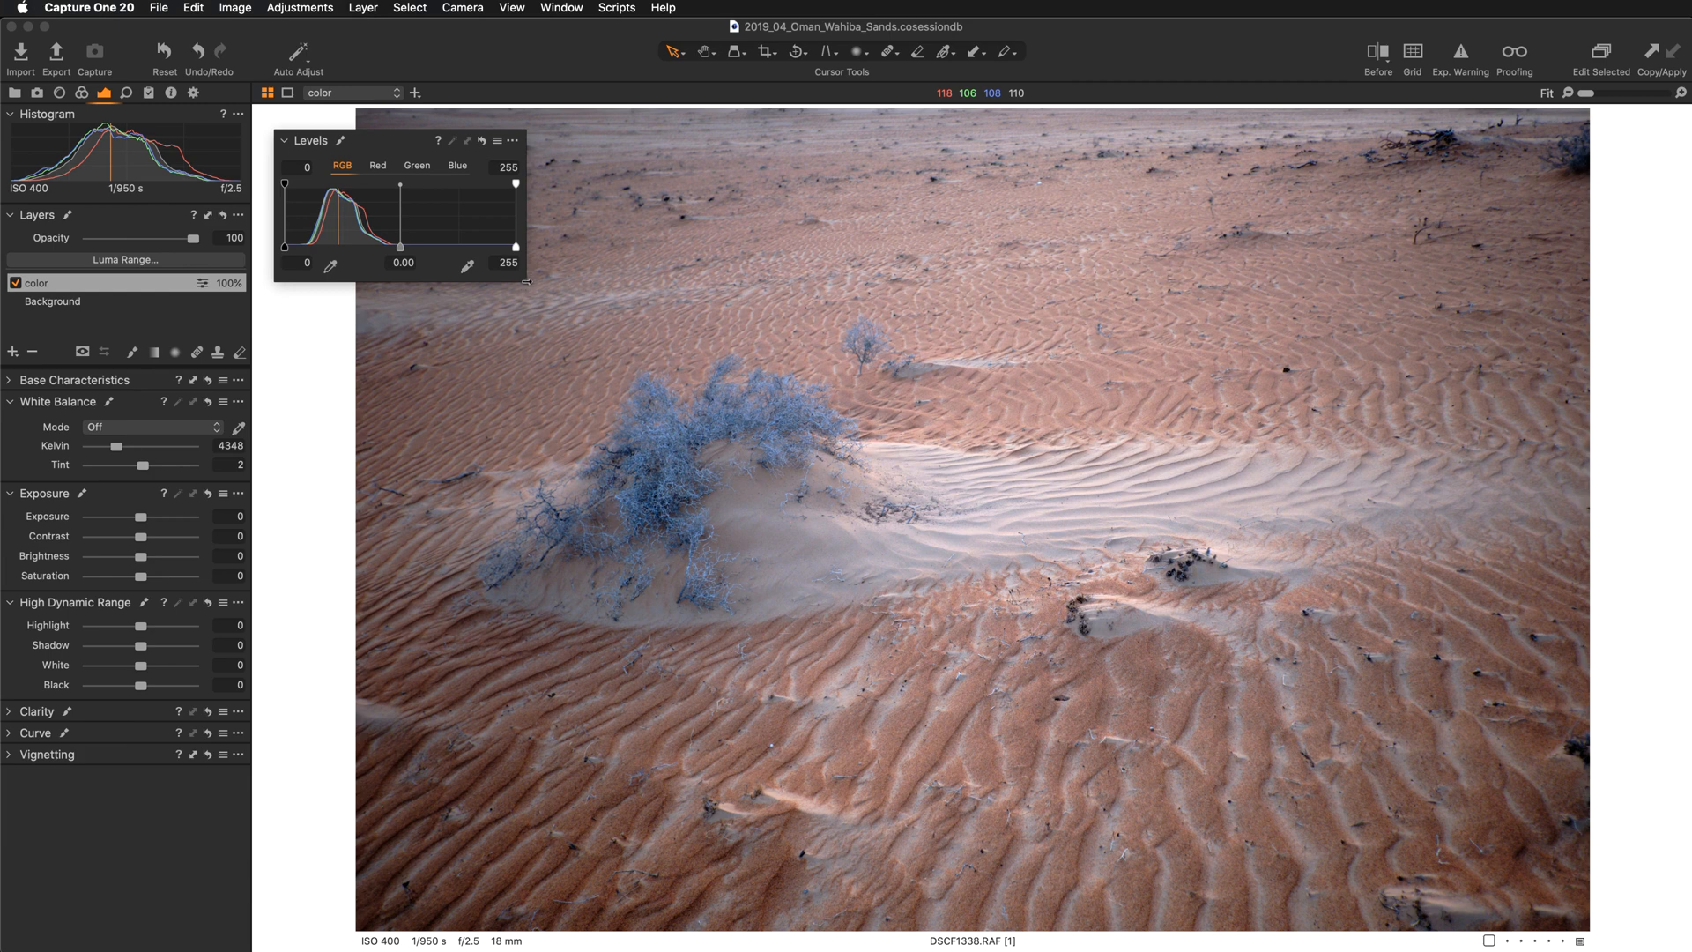
drag(526, 282, 567, 301)
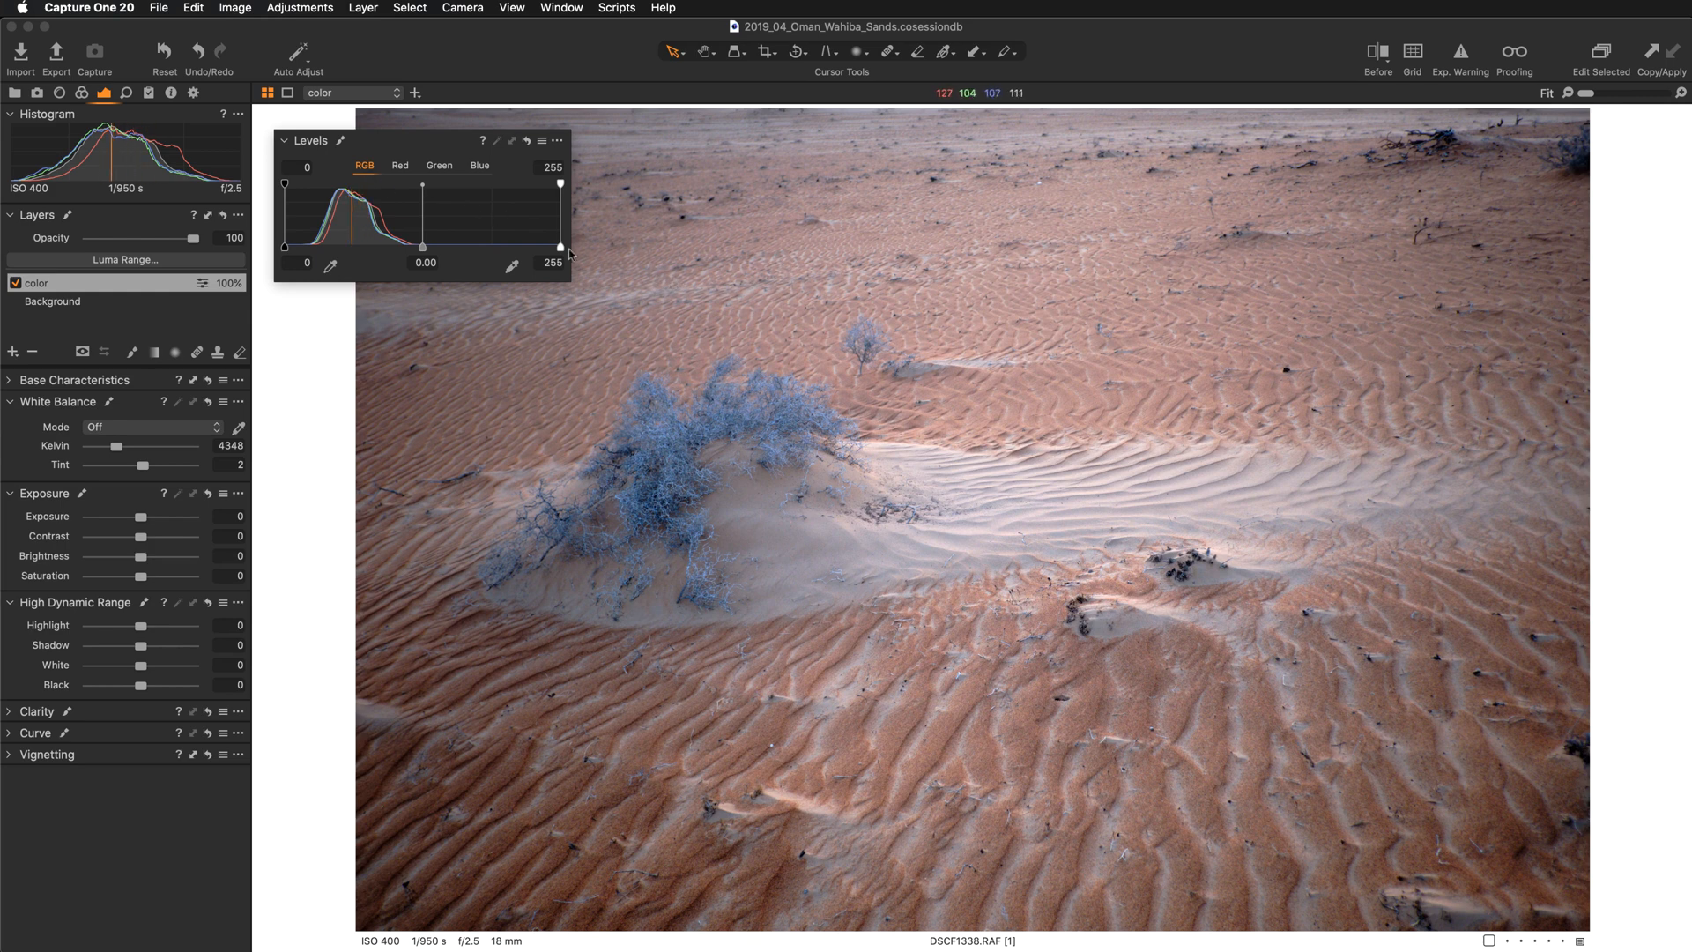
click(401, 168)
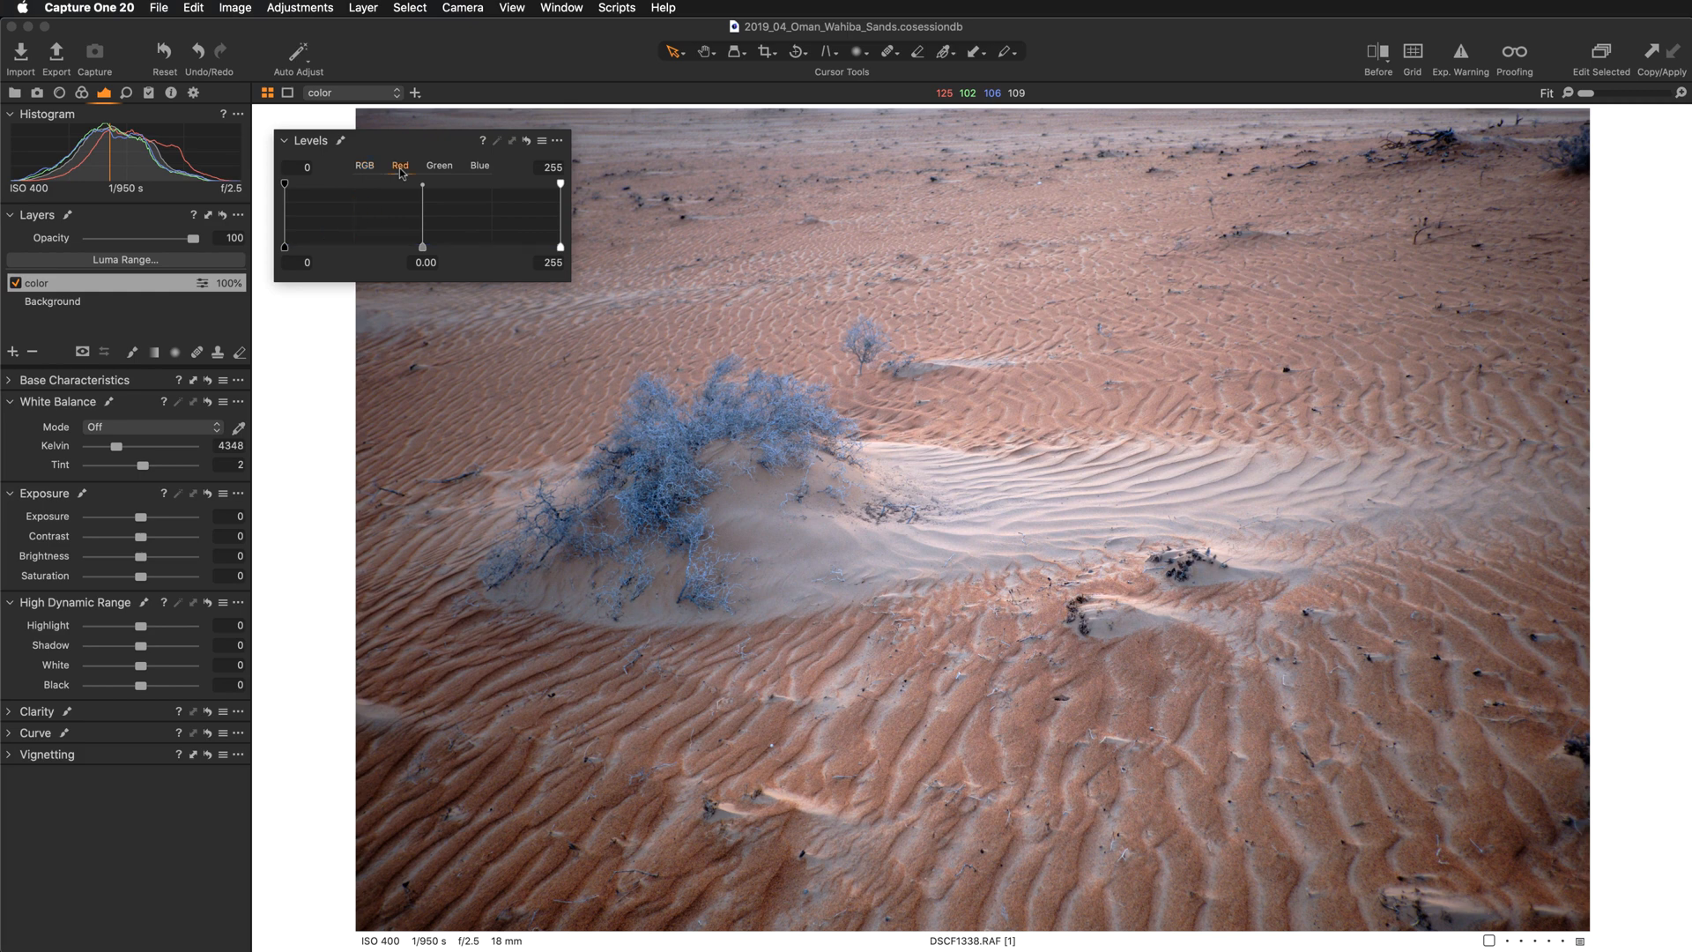
click(441, 168)
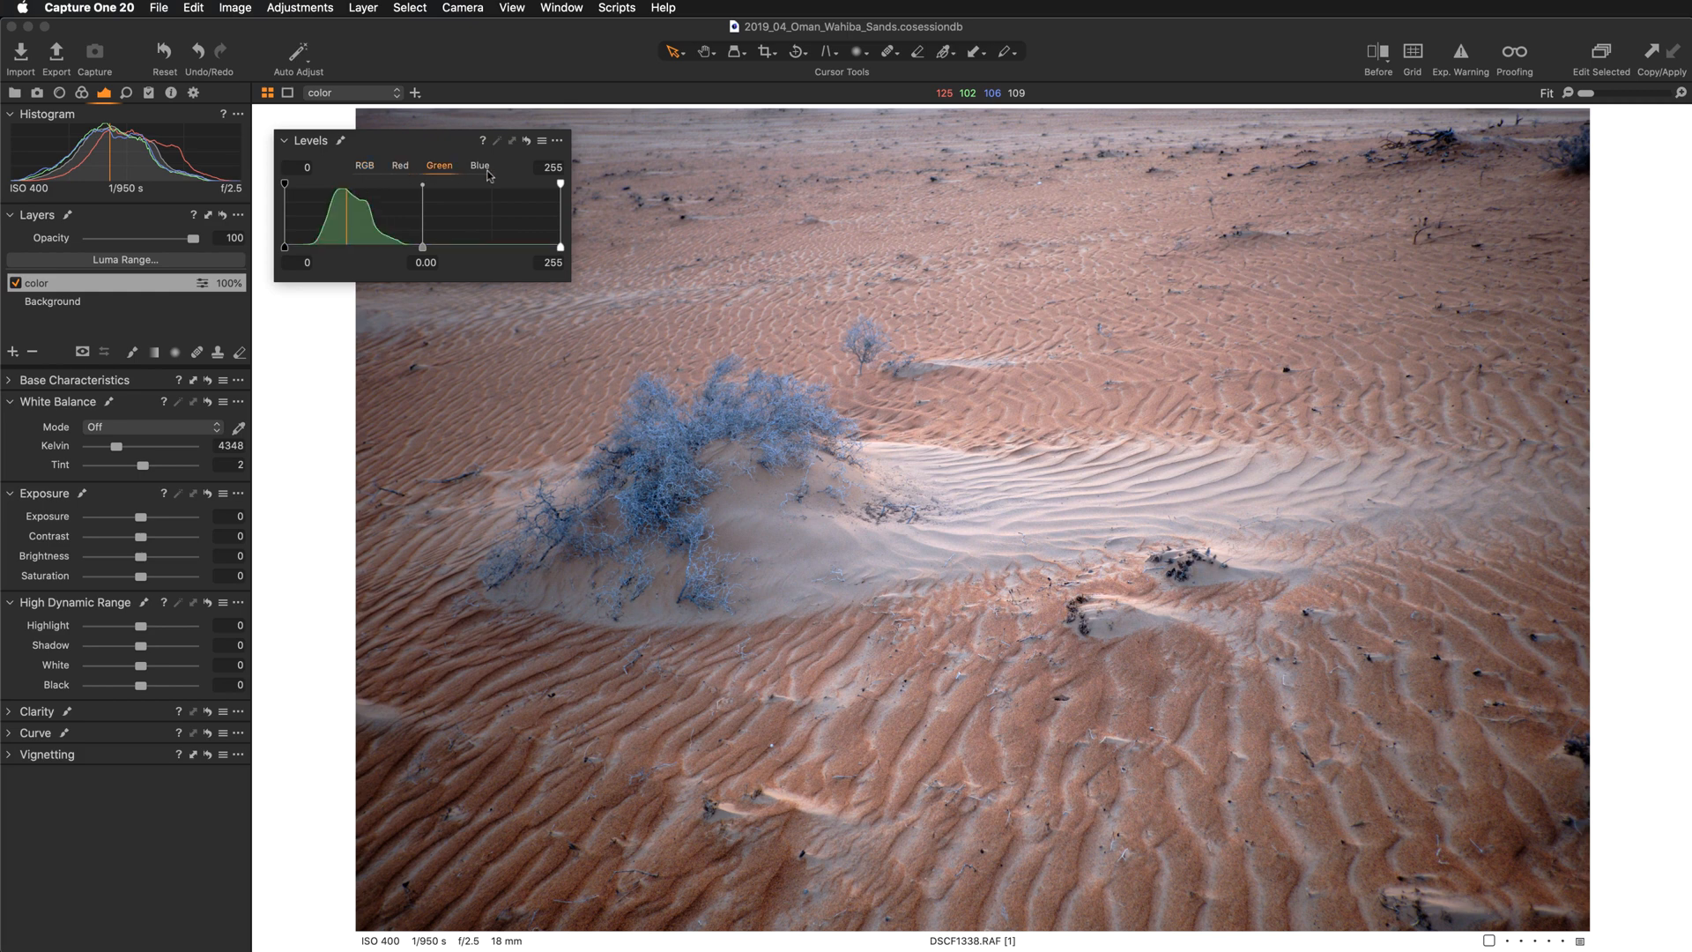
click(479, 167)
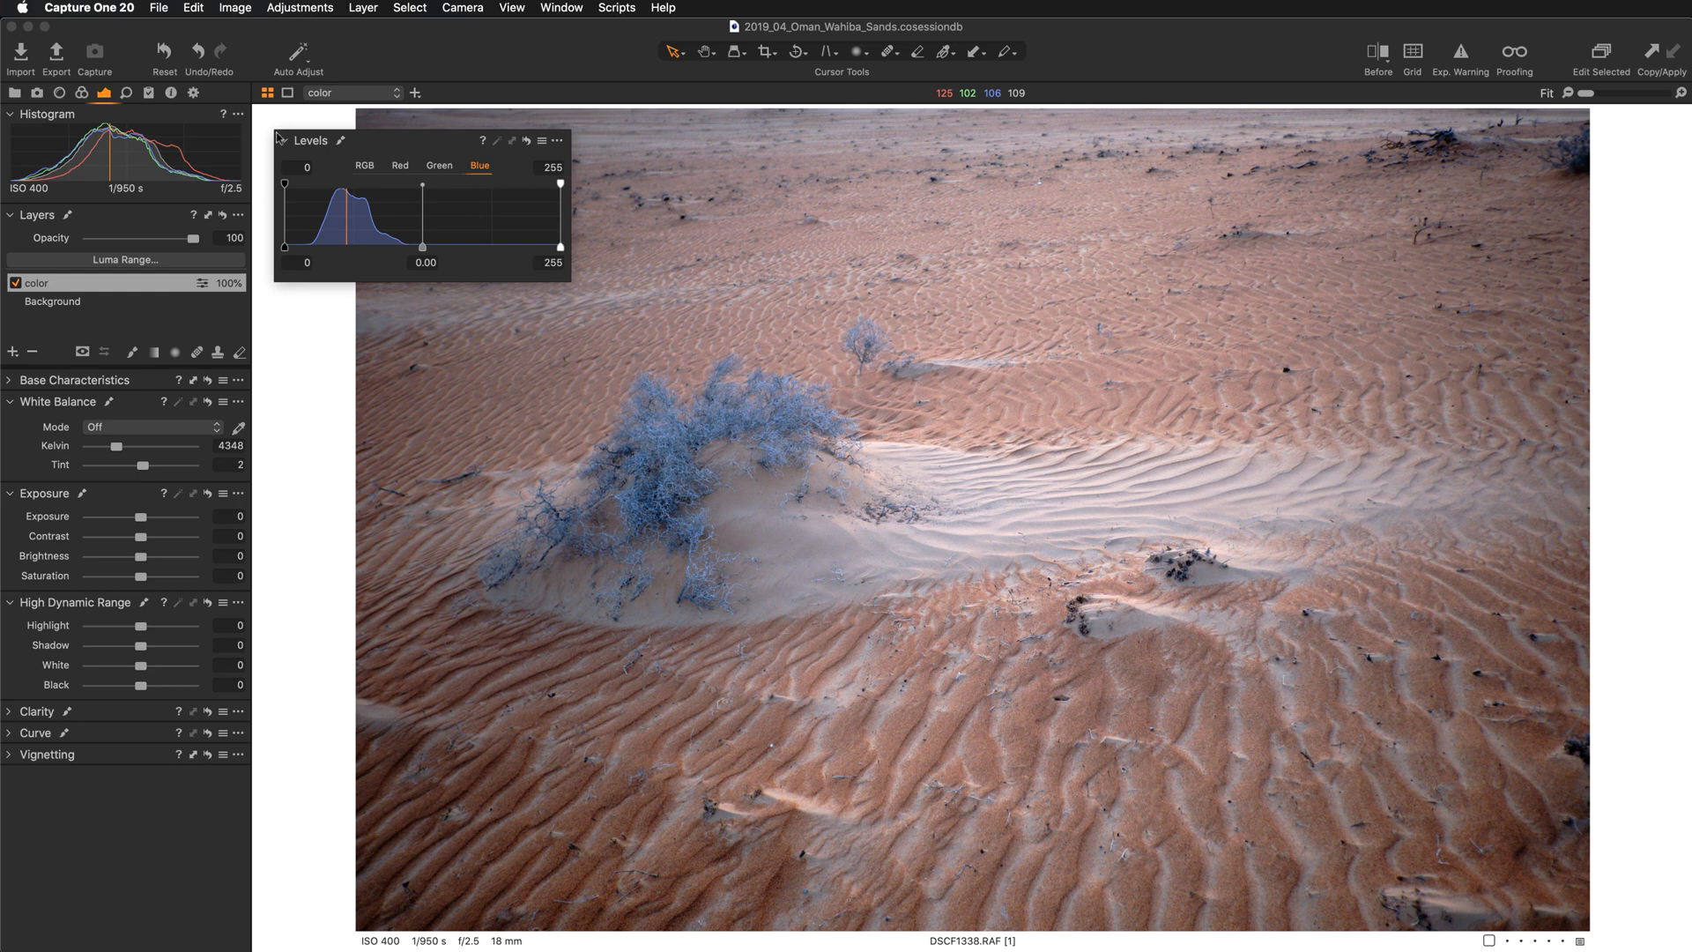
- Detach the Color Editor over the photo, sample the light sand as an advanced color range, and disable that range
click(81, 92)
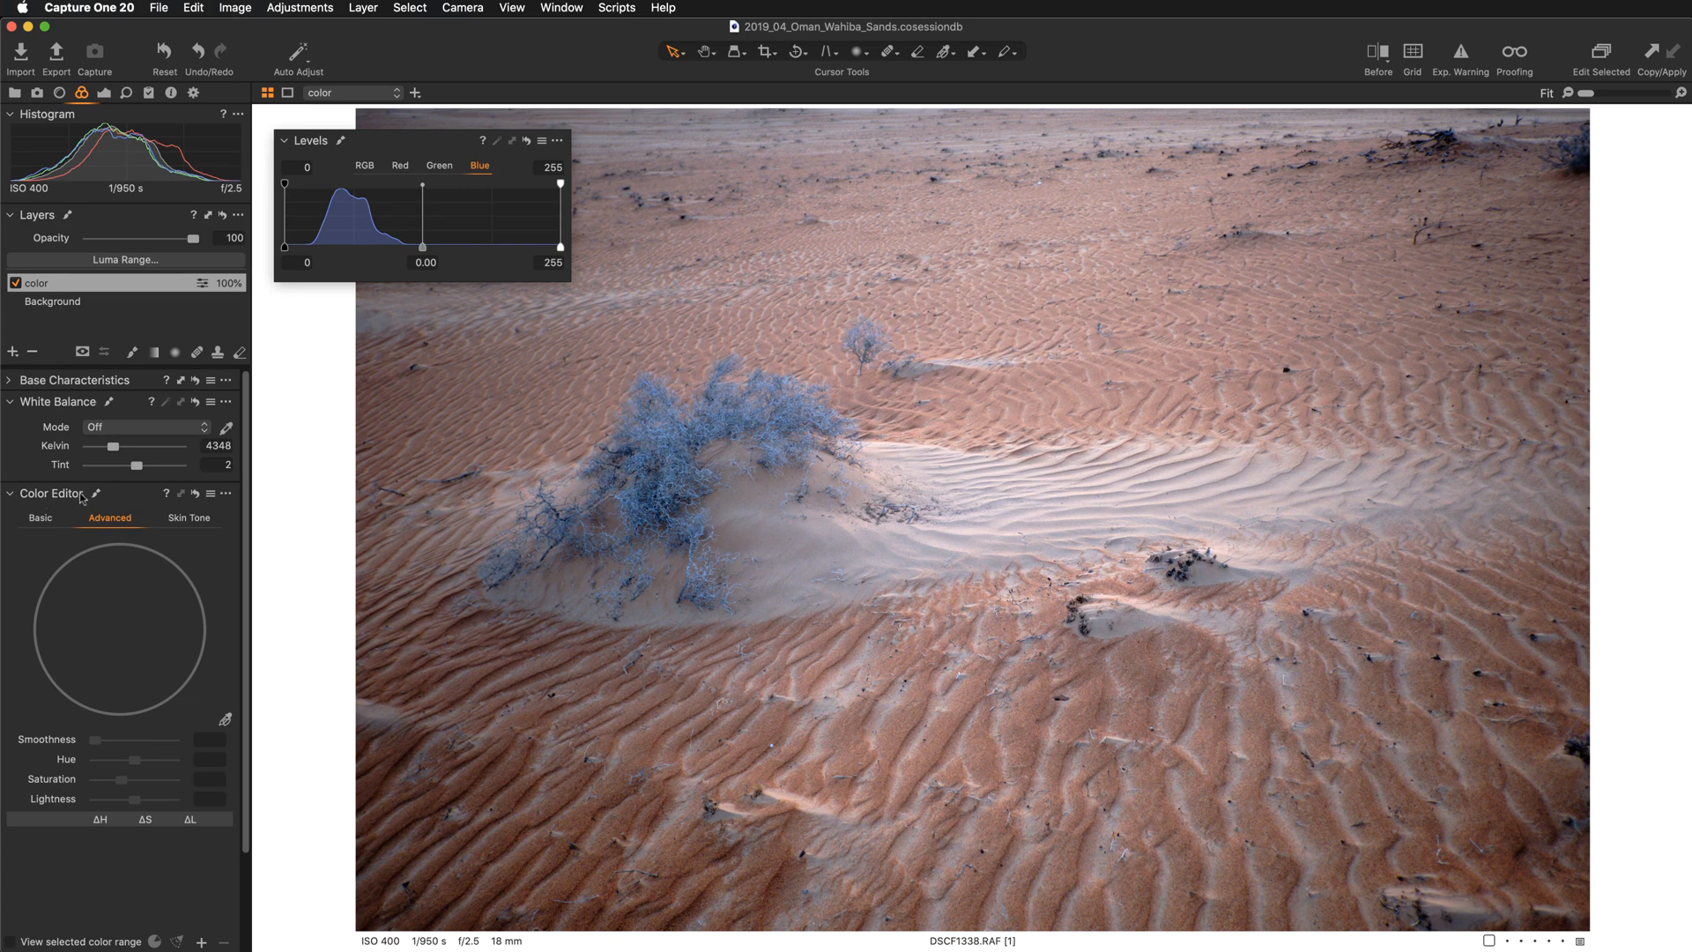
drag(49, 500, 1518, 117)
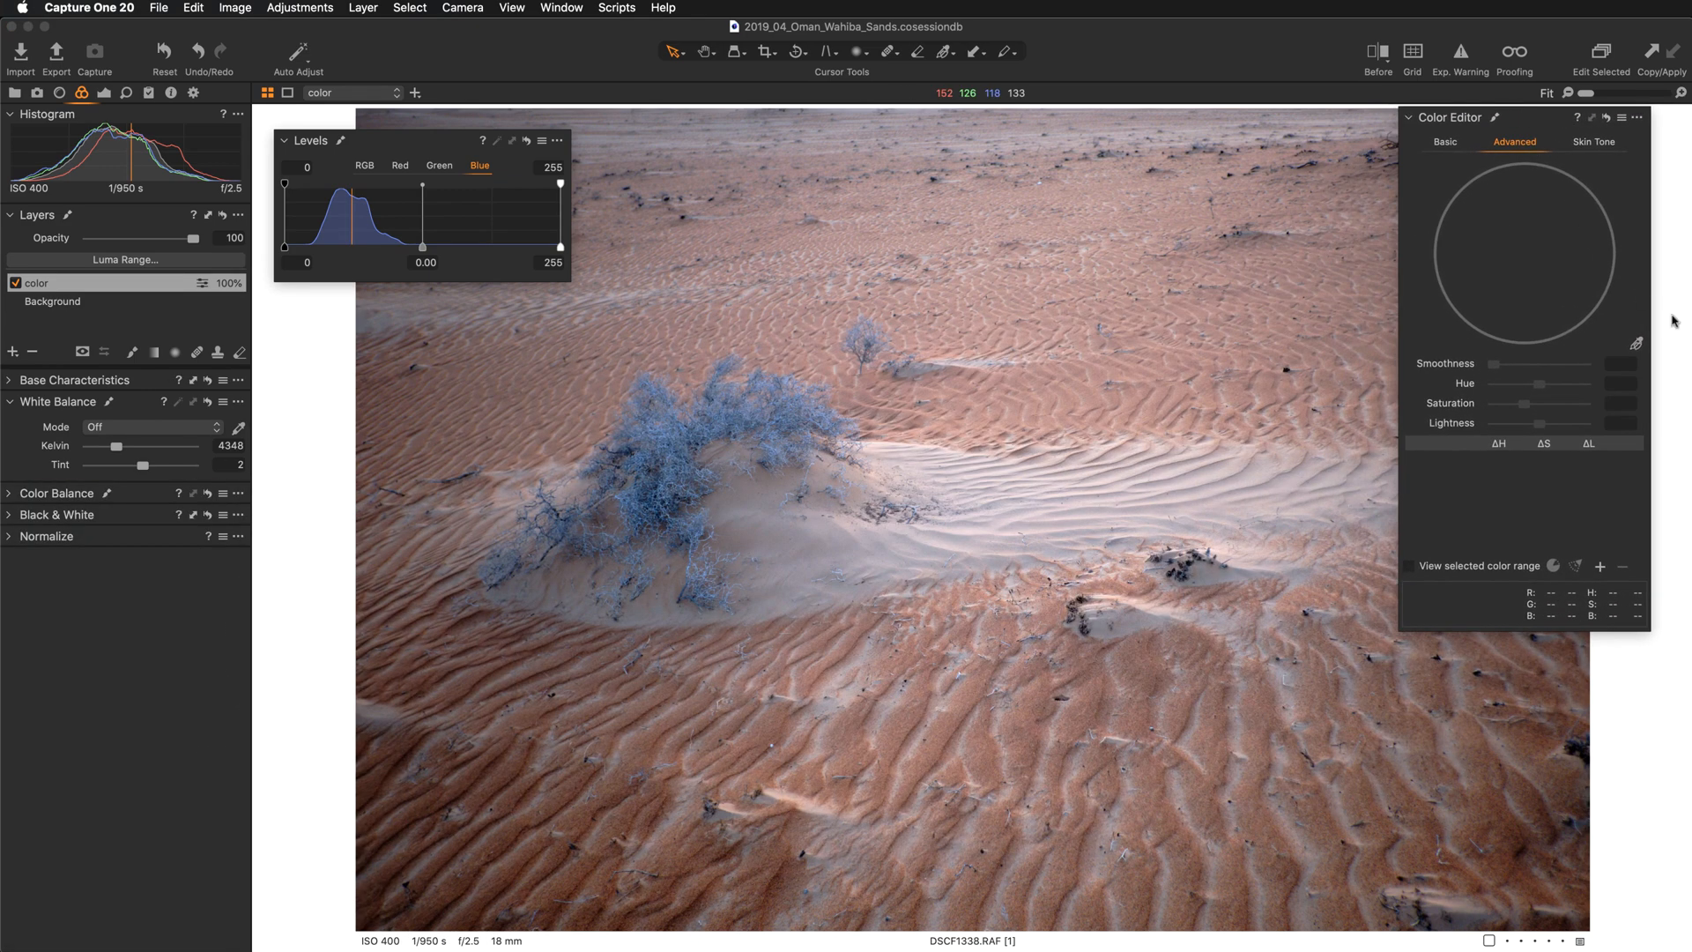
click(1636, 343)
click(1125, 374)
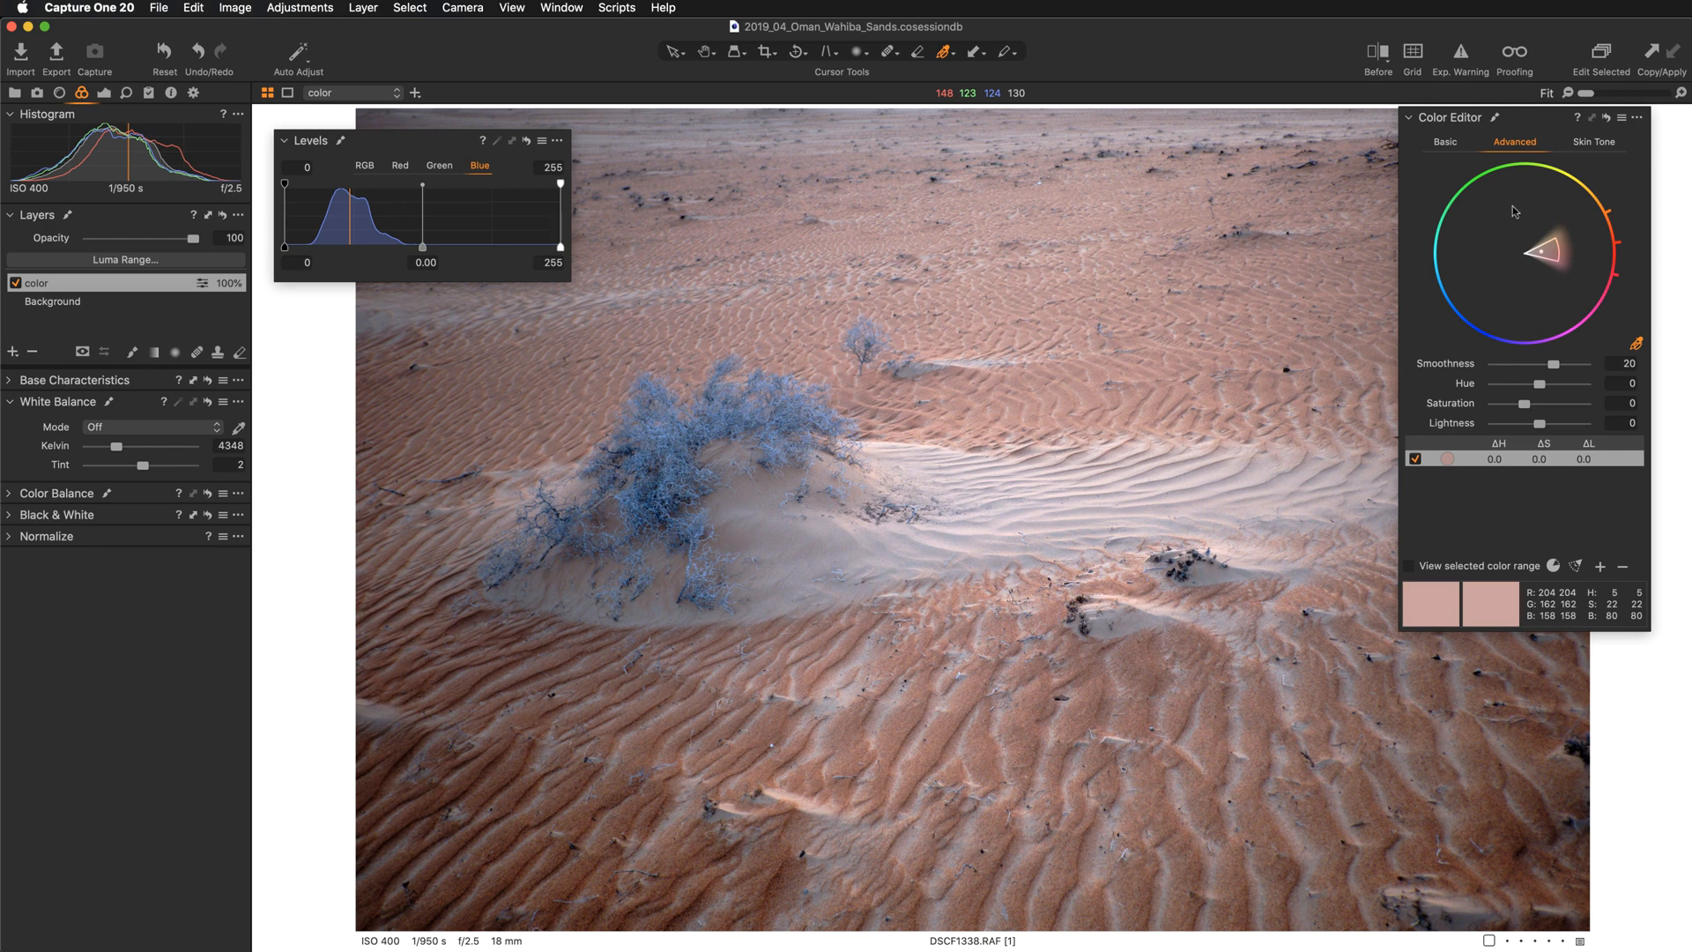
click(1417, 460)
- Go through the Red, Green and Blue levels channels against the Color Editor's color wheel, ending on Blue
click(401, 167)
click(444, 170)
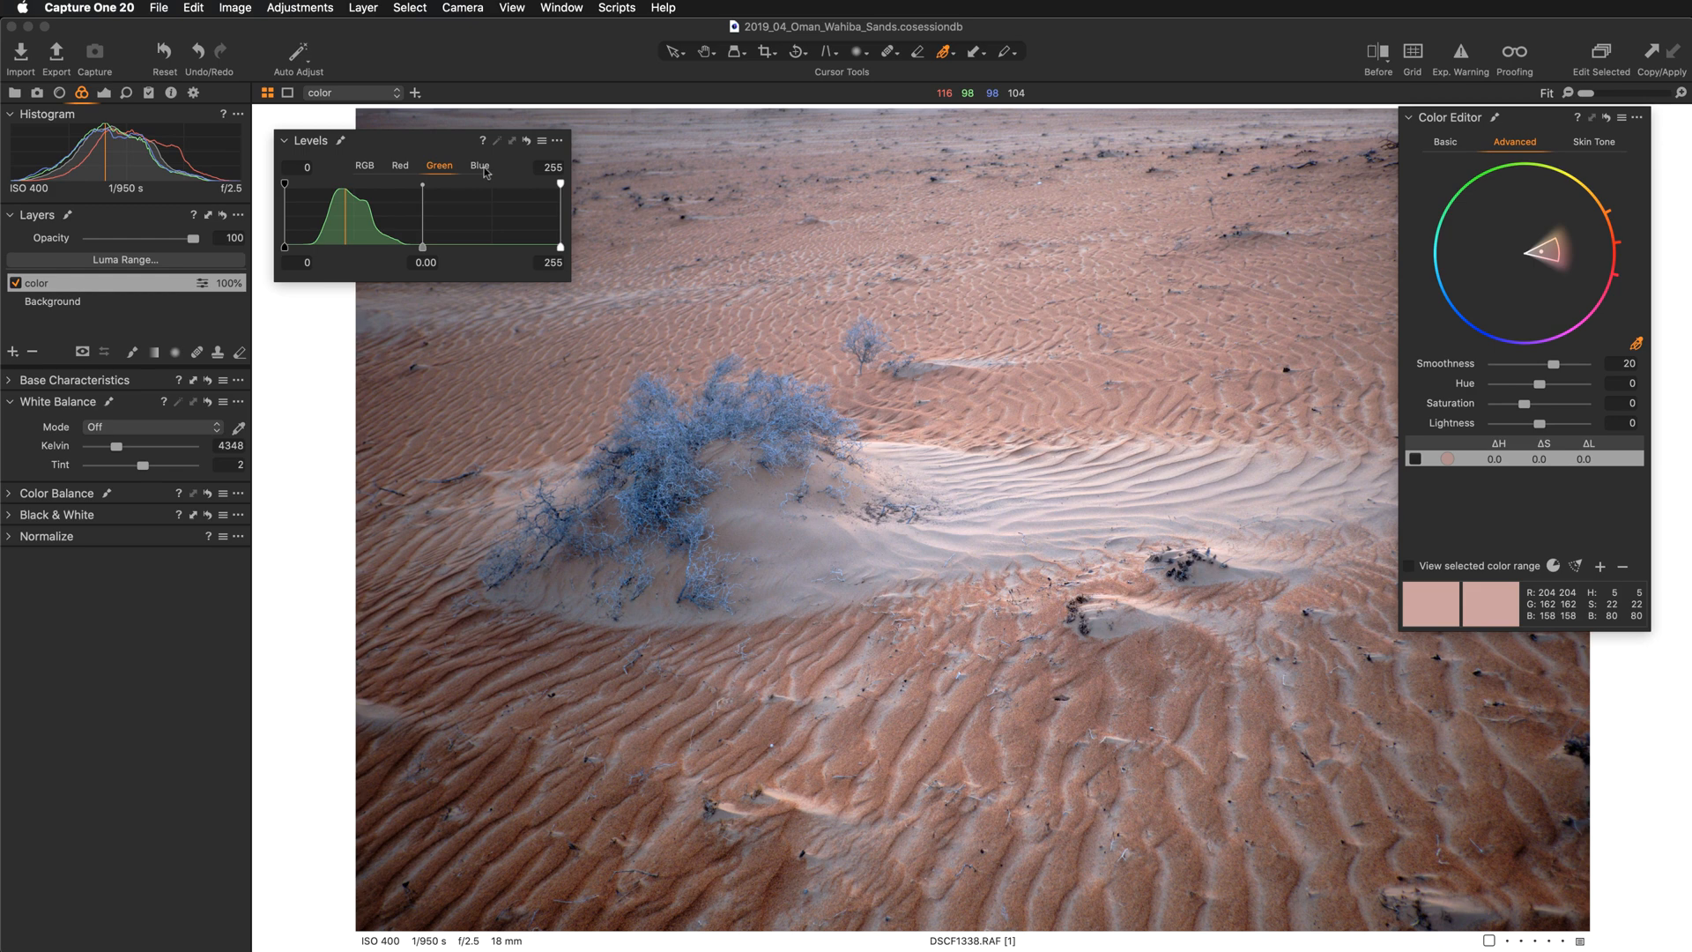
click(483, 168)
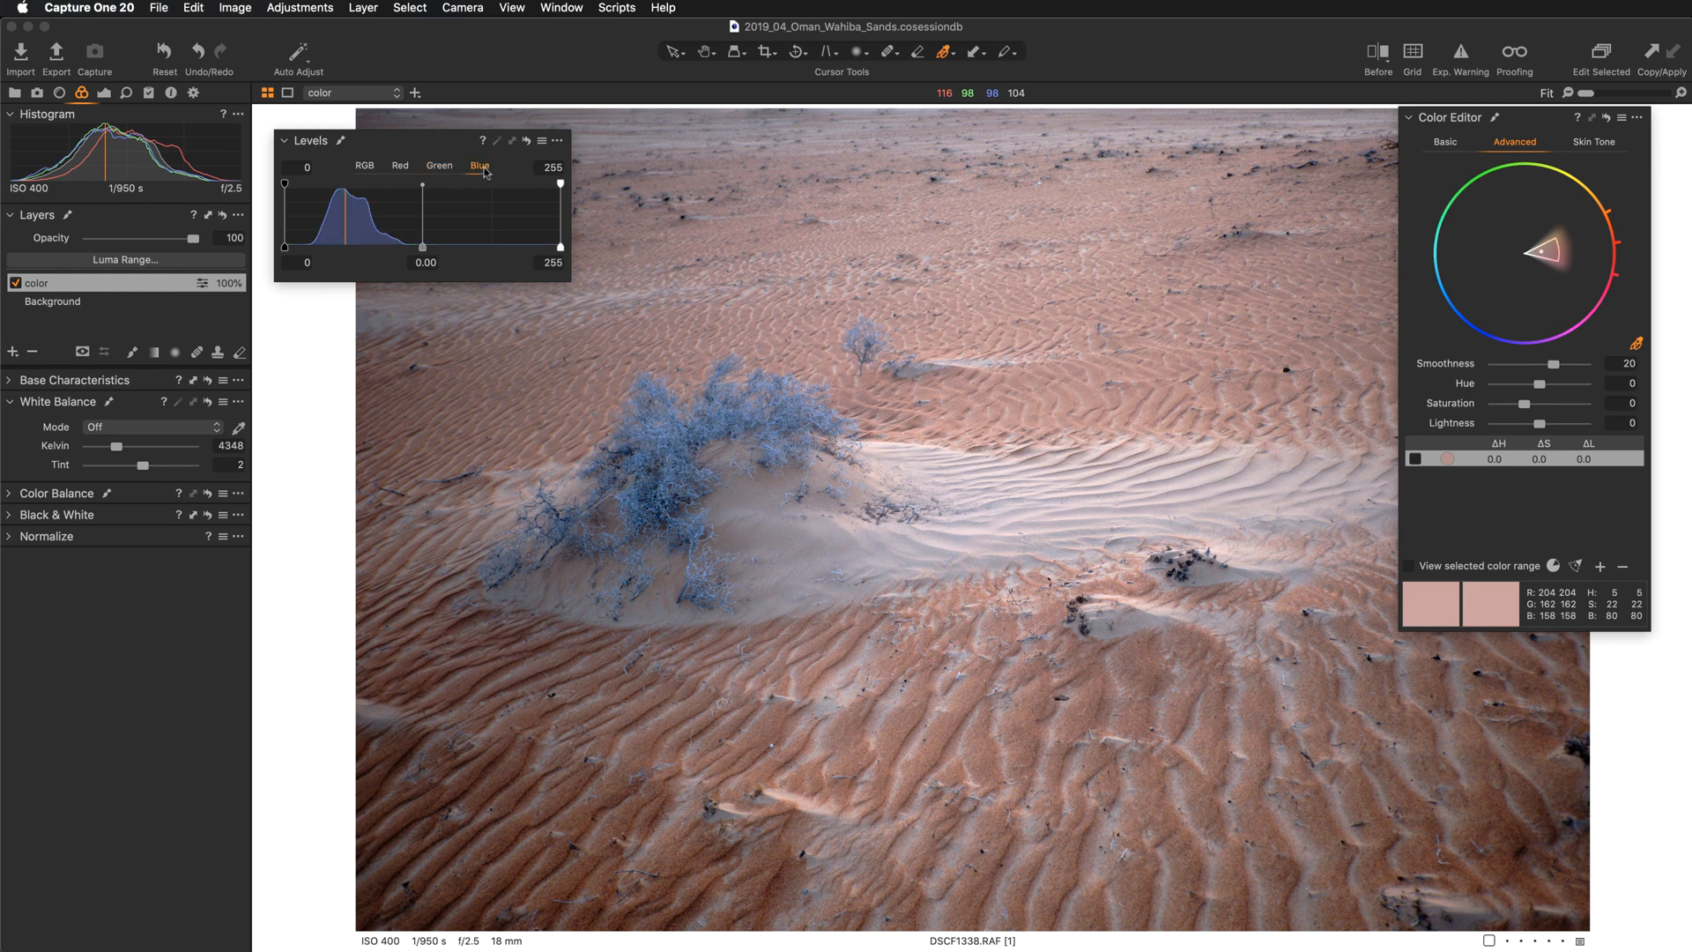
click(401, 168)
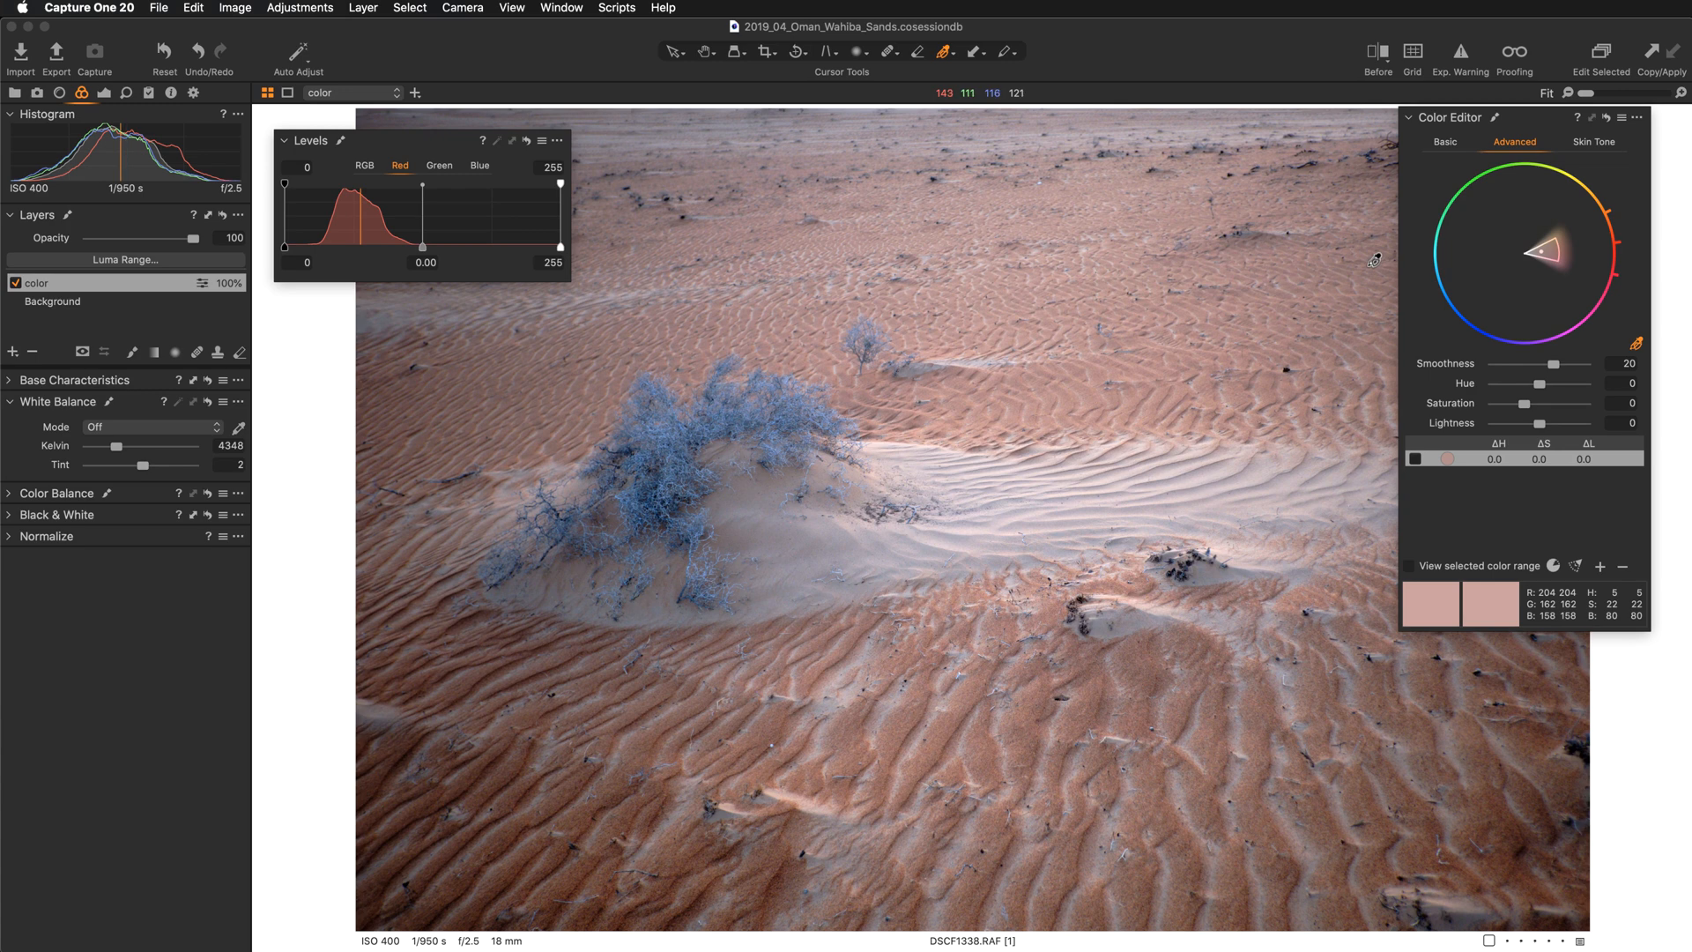
click(446, 167)
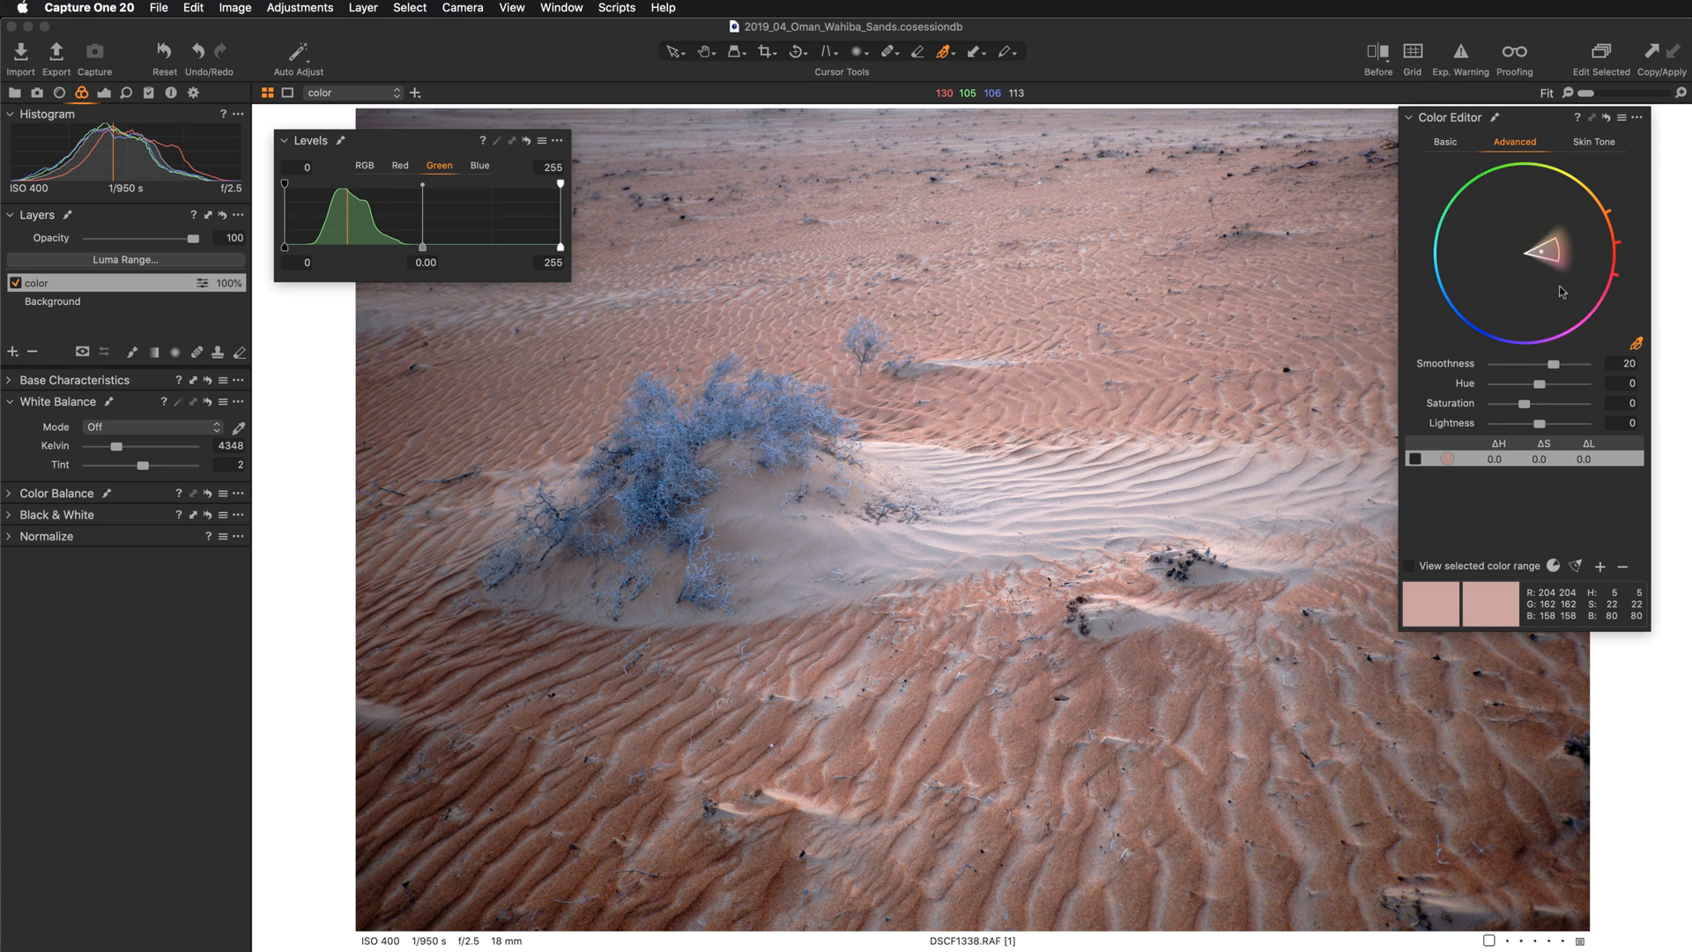
click(483, 172)
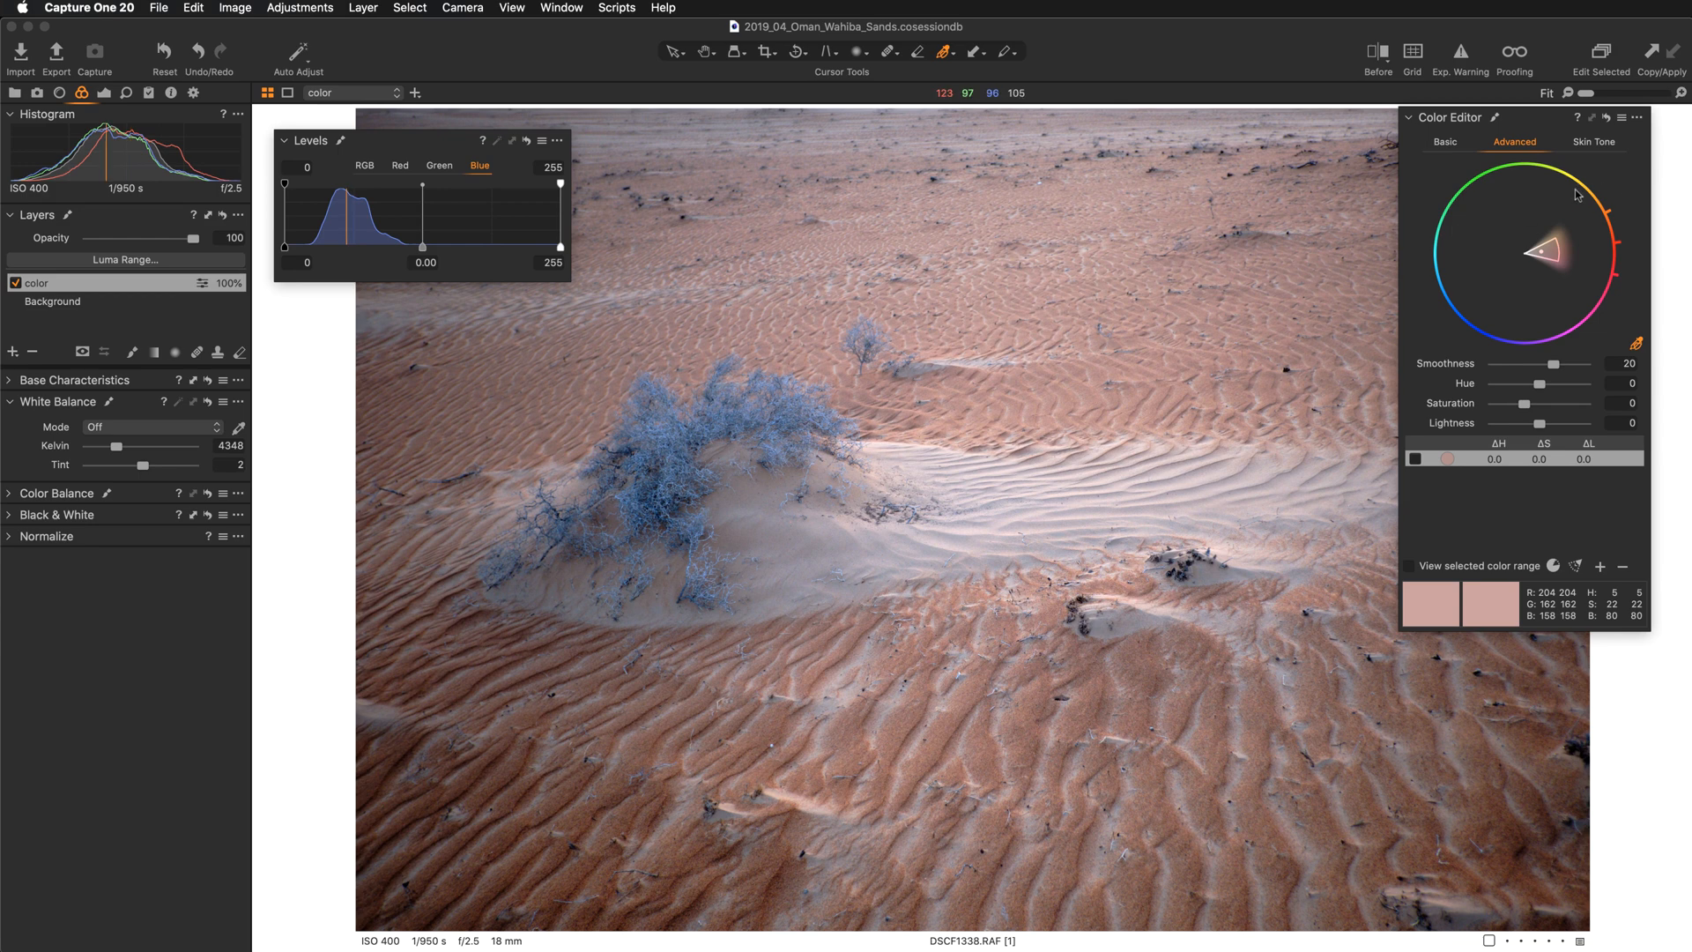
- Move the floating Color Editor and Levels tools further aside and return to the Select cursor
drag(1522, 120, 1560, 119)
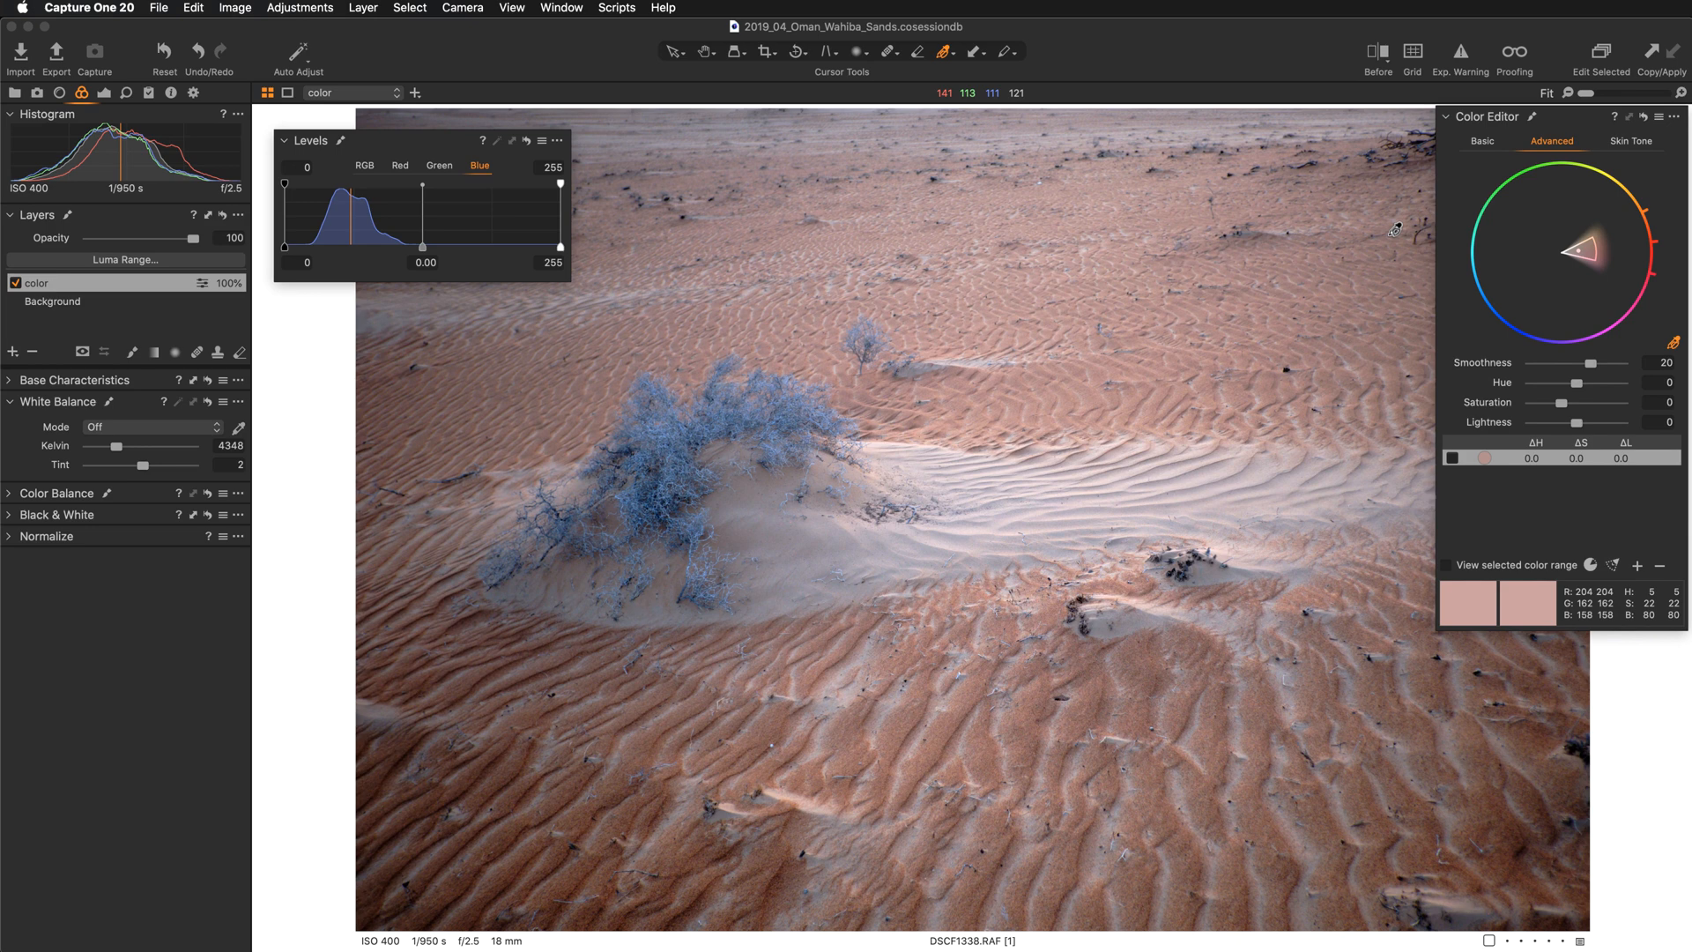
key(v)
drag(447, 267, 443, 256)
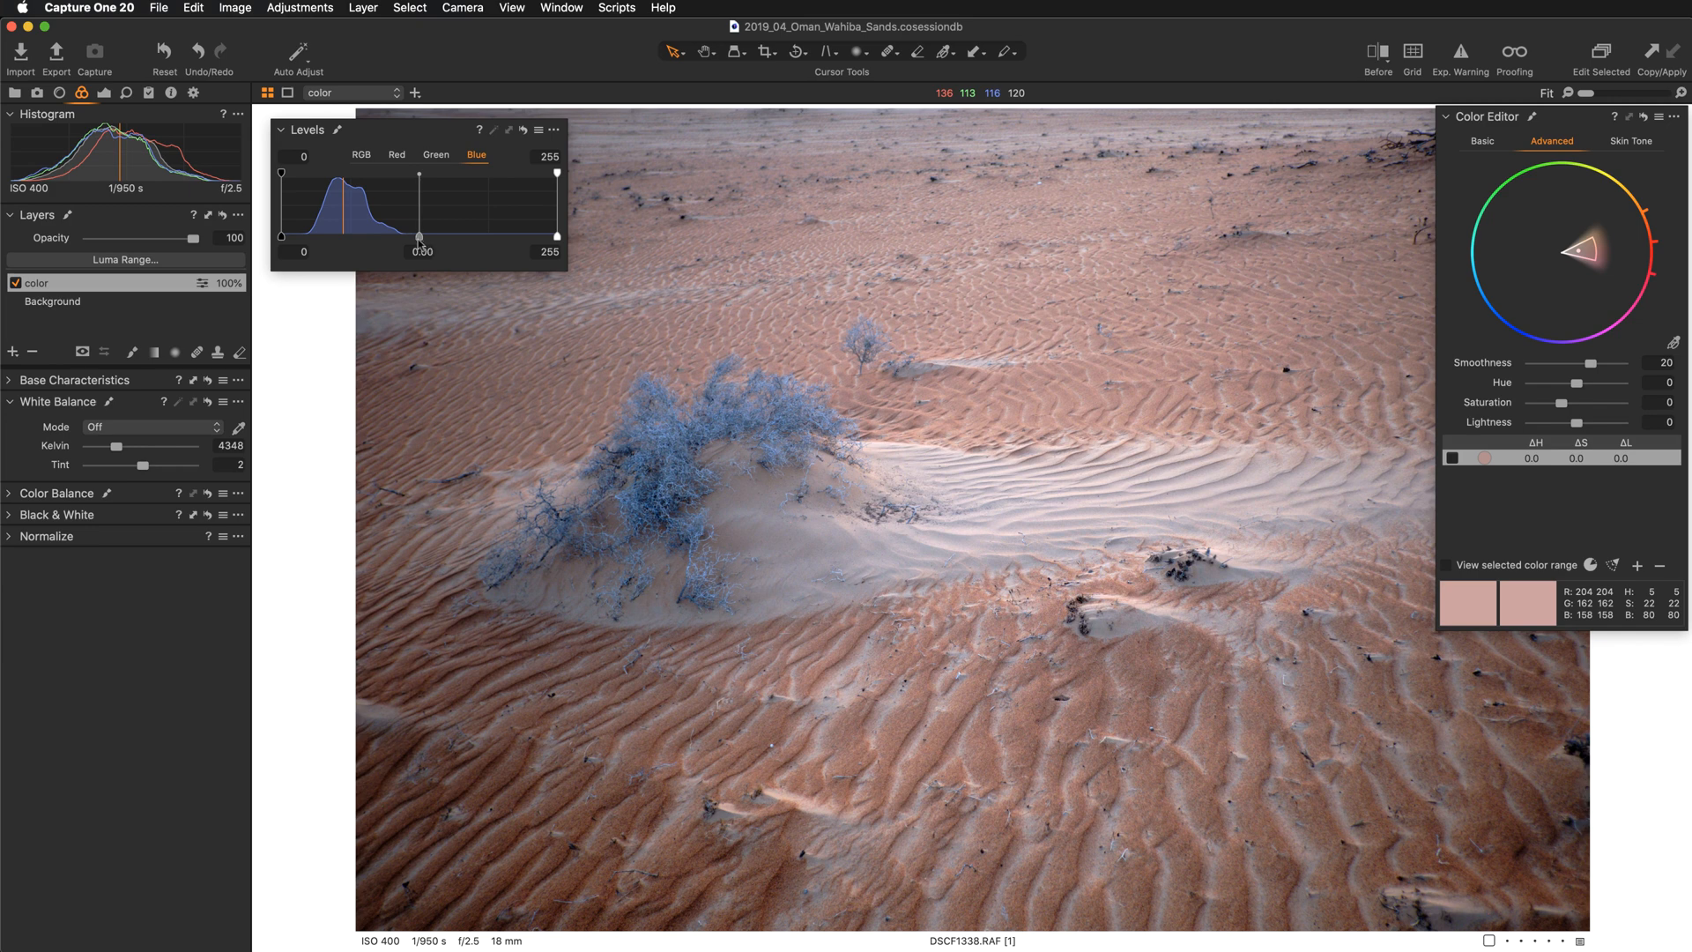
- Try the color layer's Blue midtone at -0.09, 0.09 and 0.10, and reset it
drag(418, 236, 417, 235)
drag(420, 238, 431, 237)
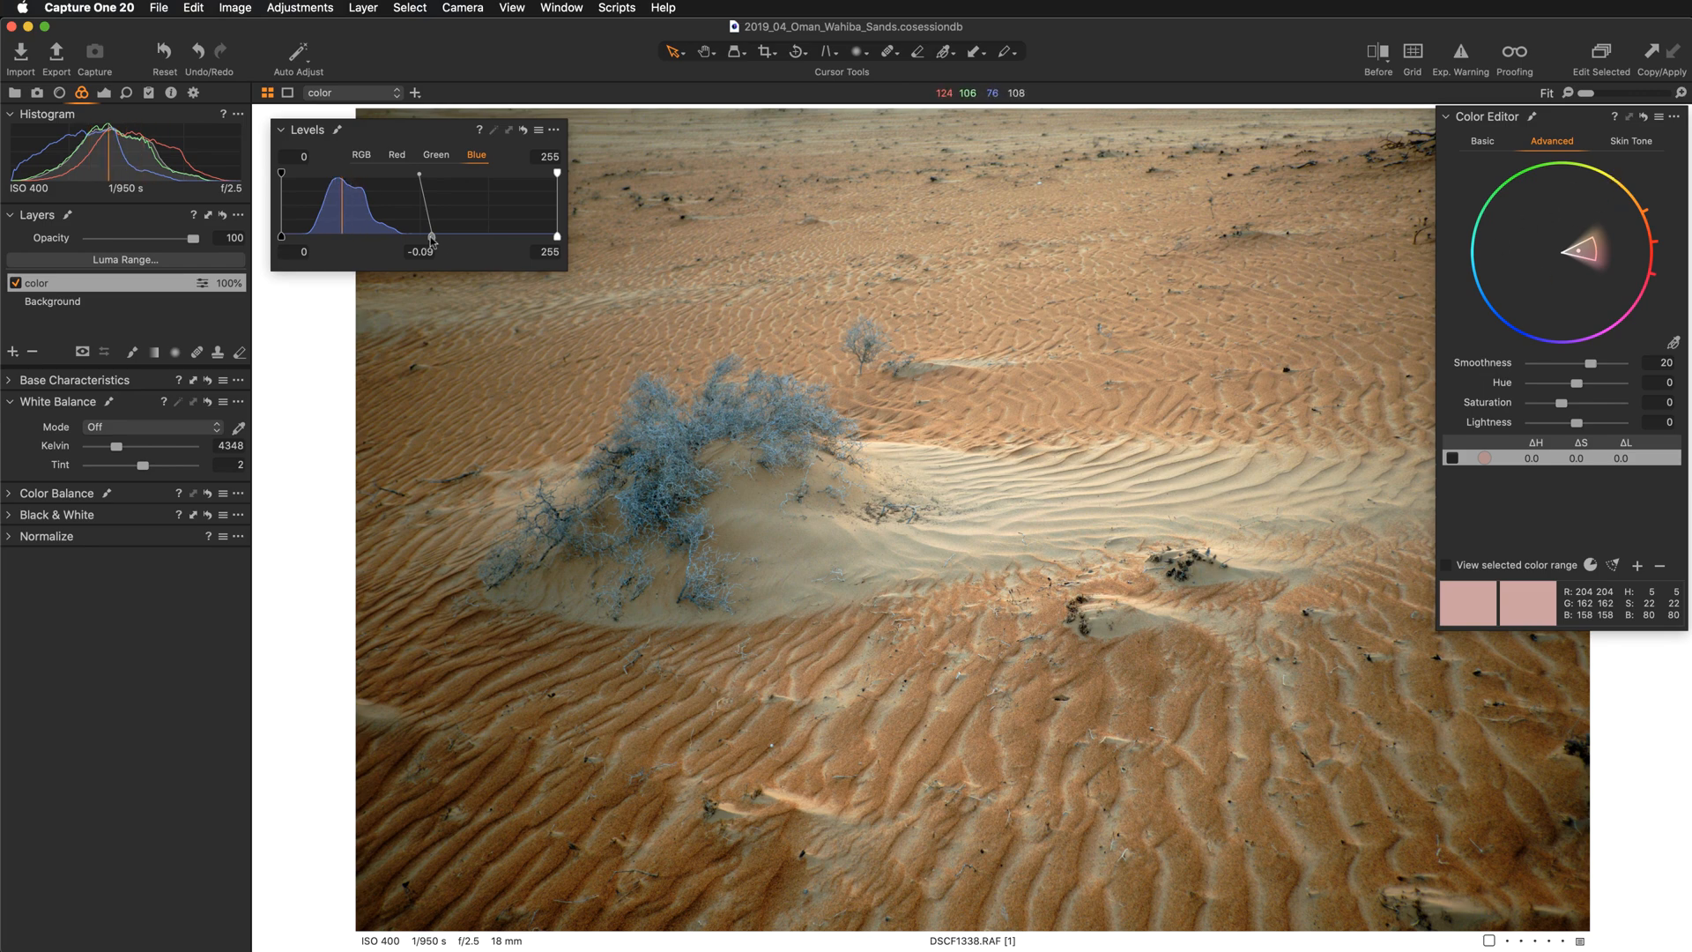
drag(430, 237, 406, 237)
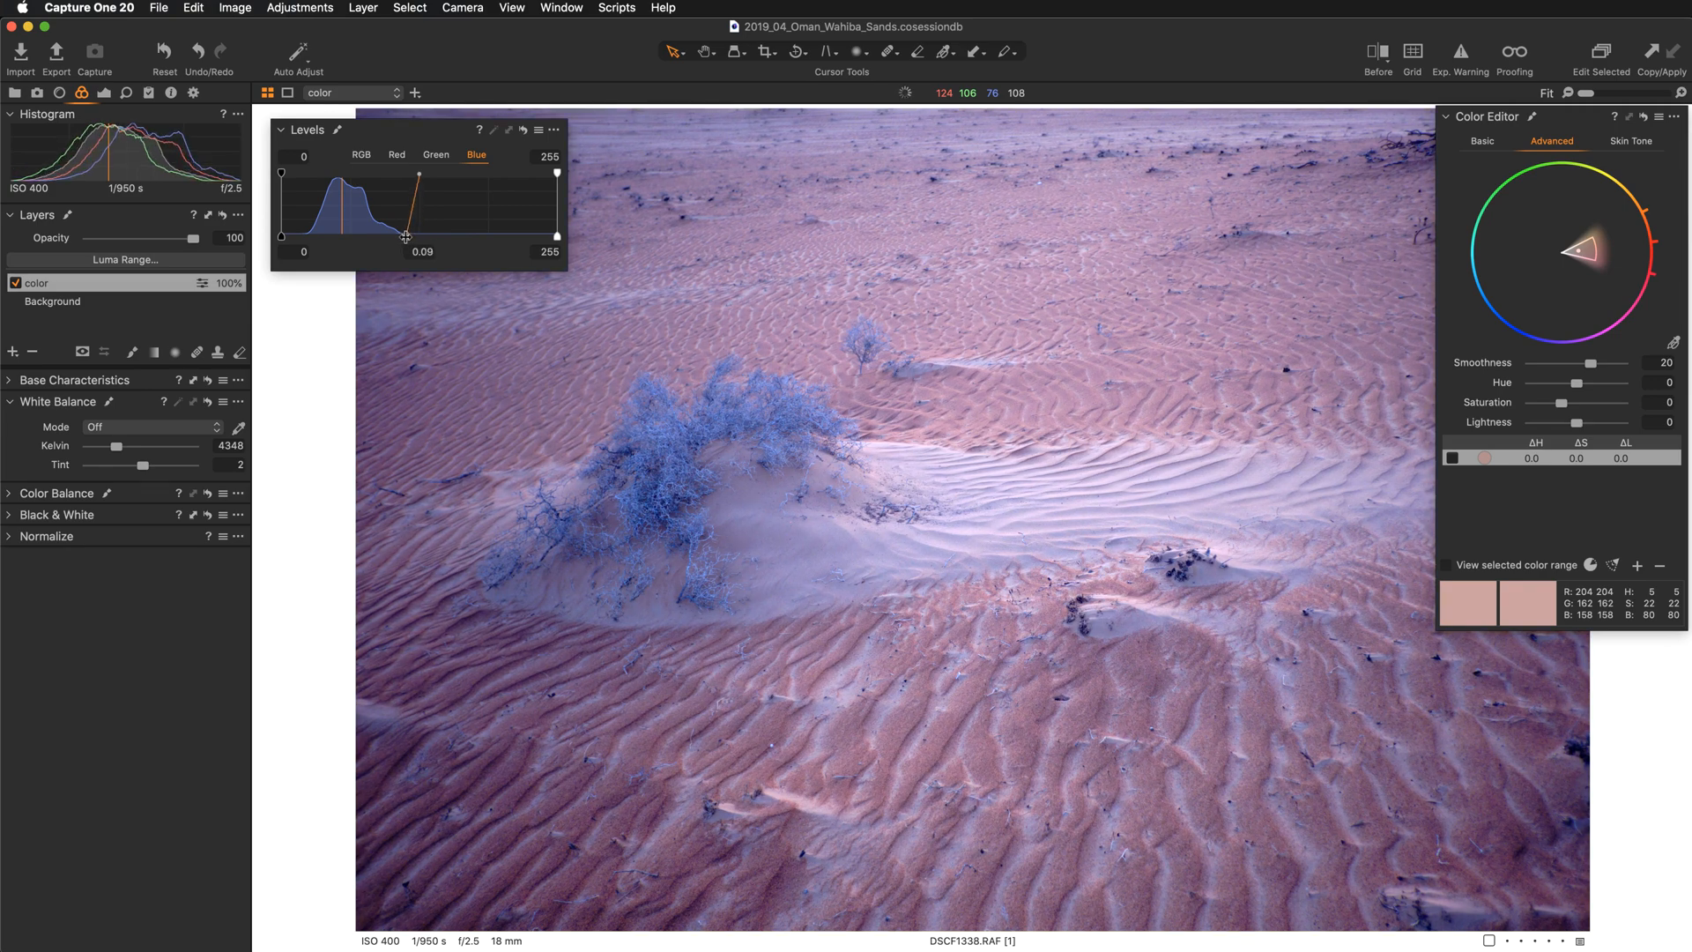
drag(406, 236, 406, 237)
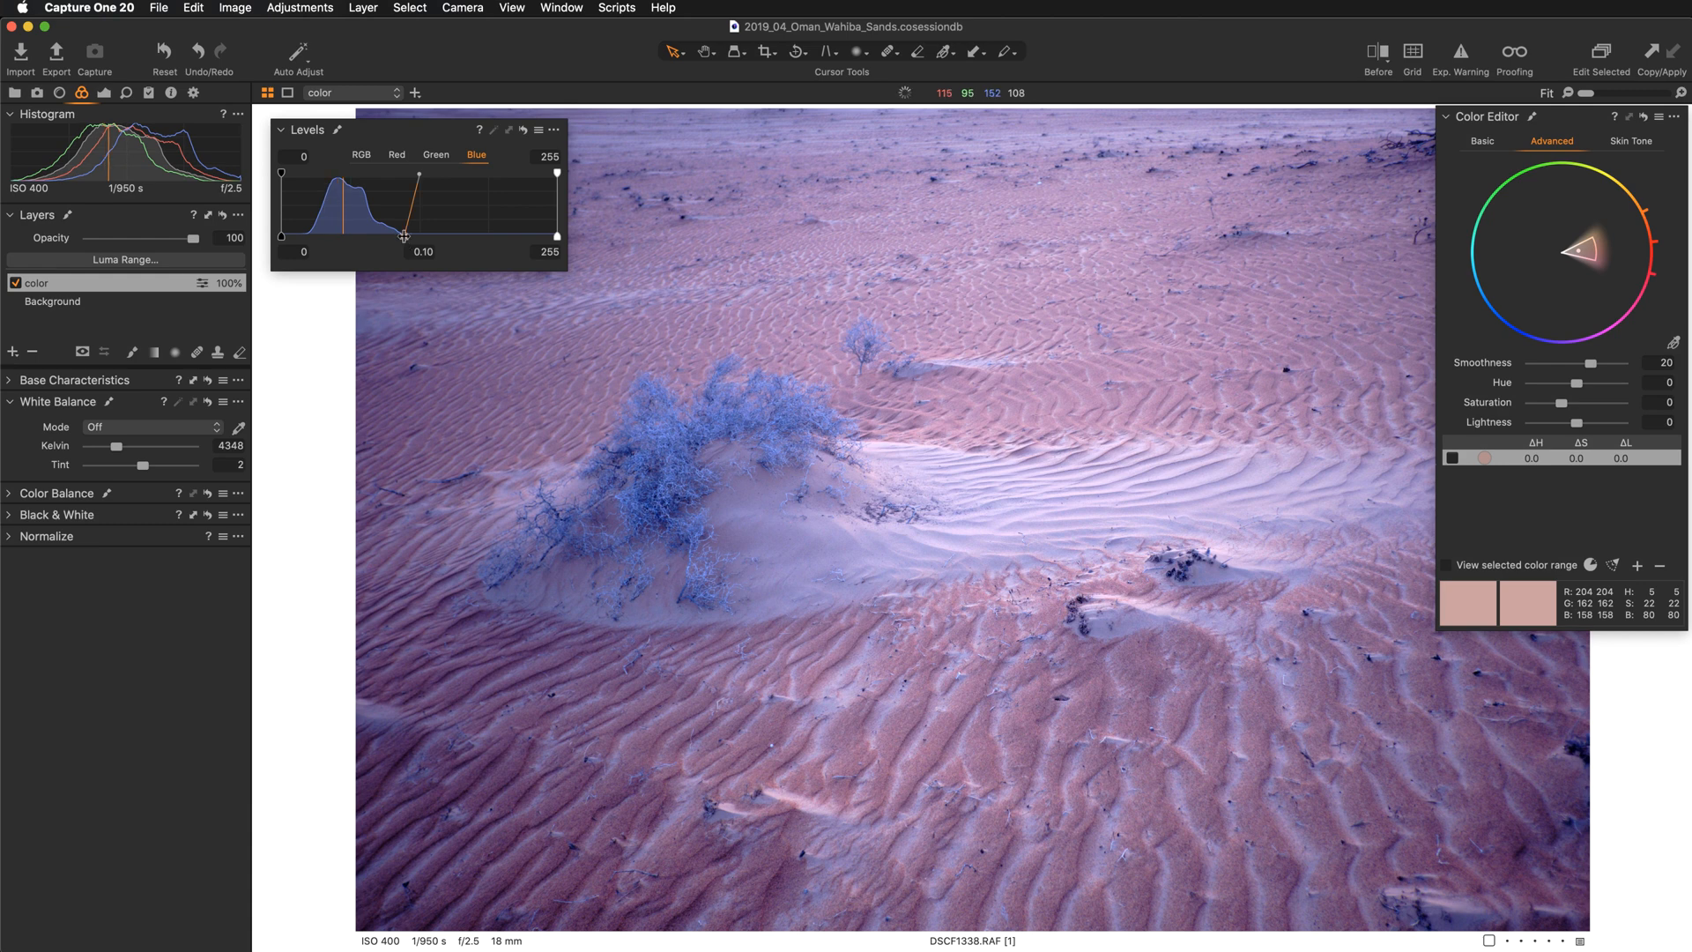
drag(405, 238, 407, 236)
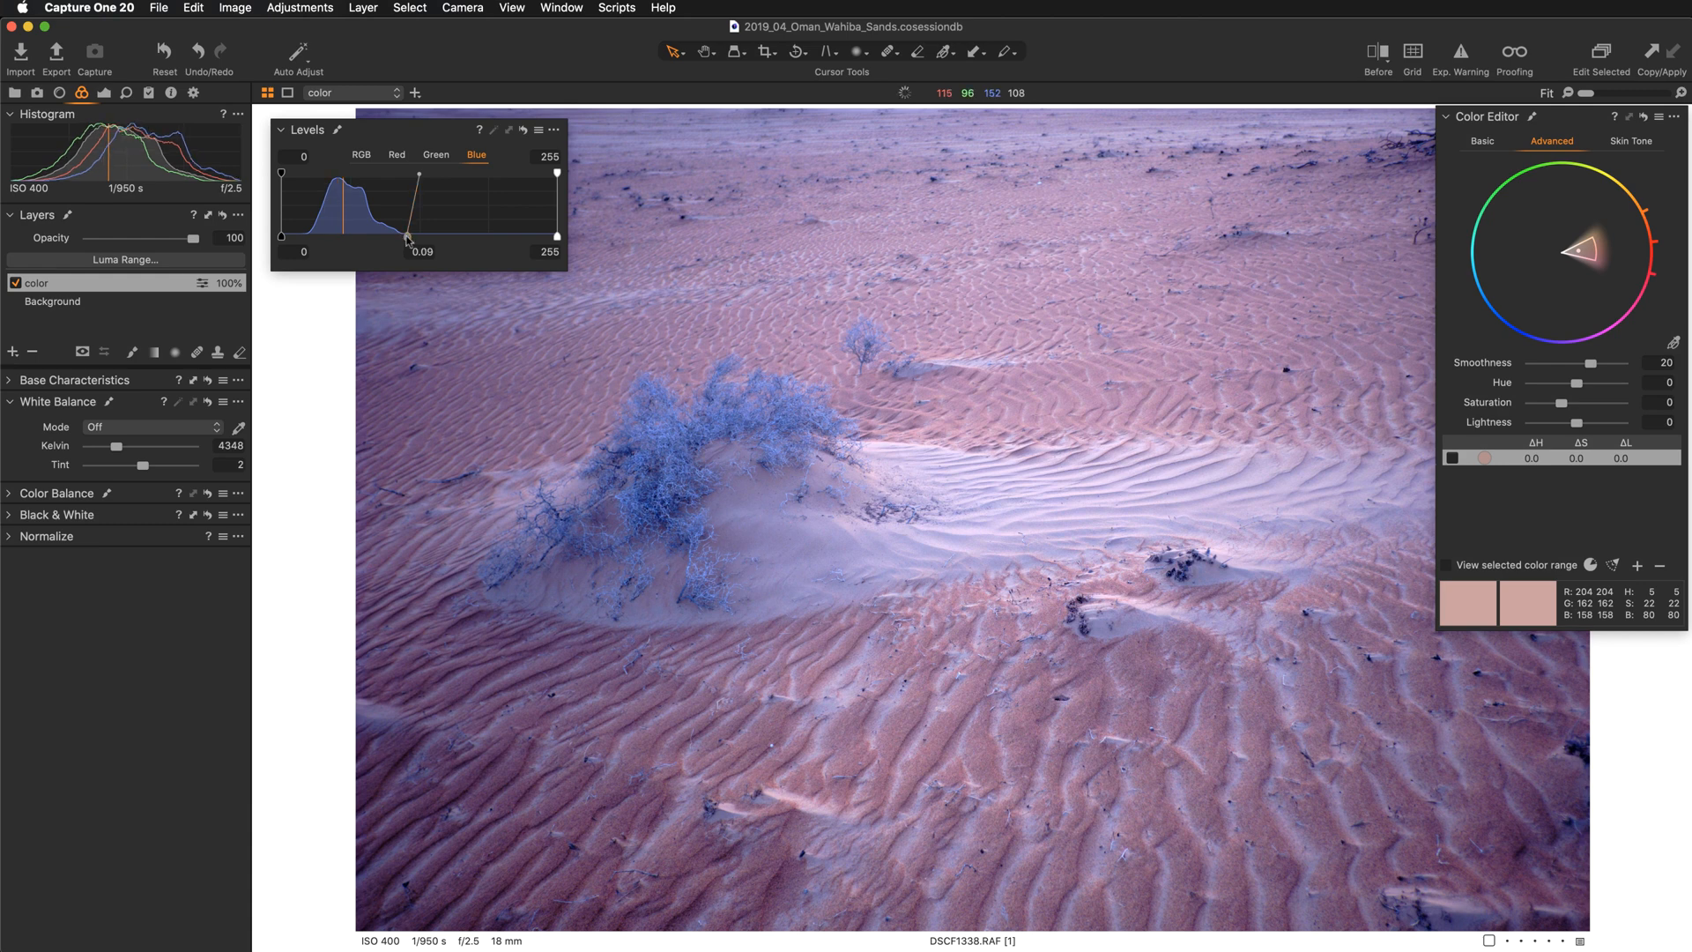
double_click(407, 237)
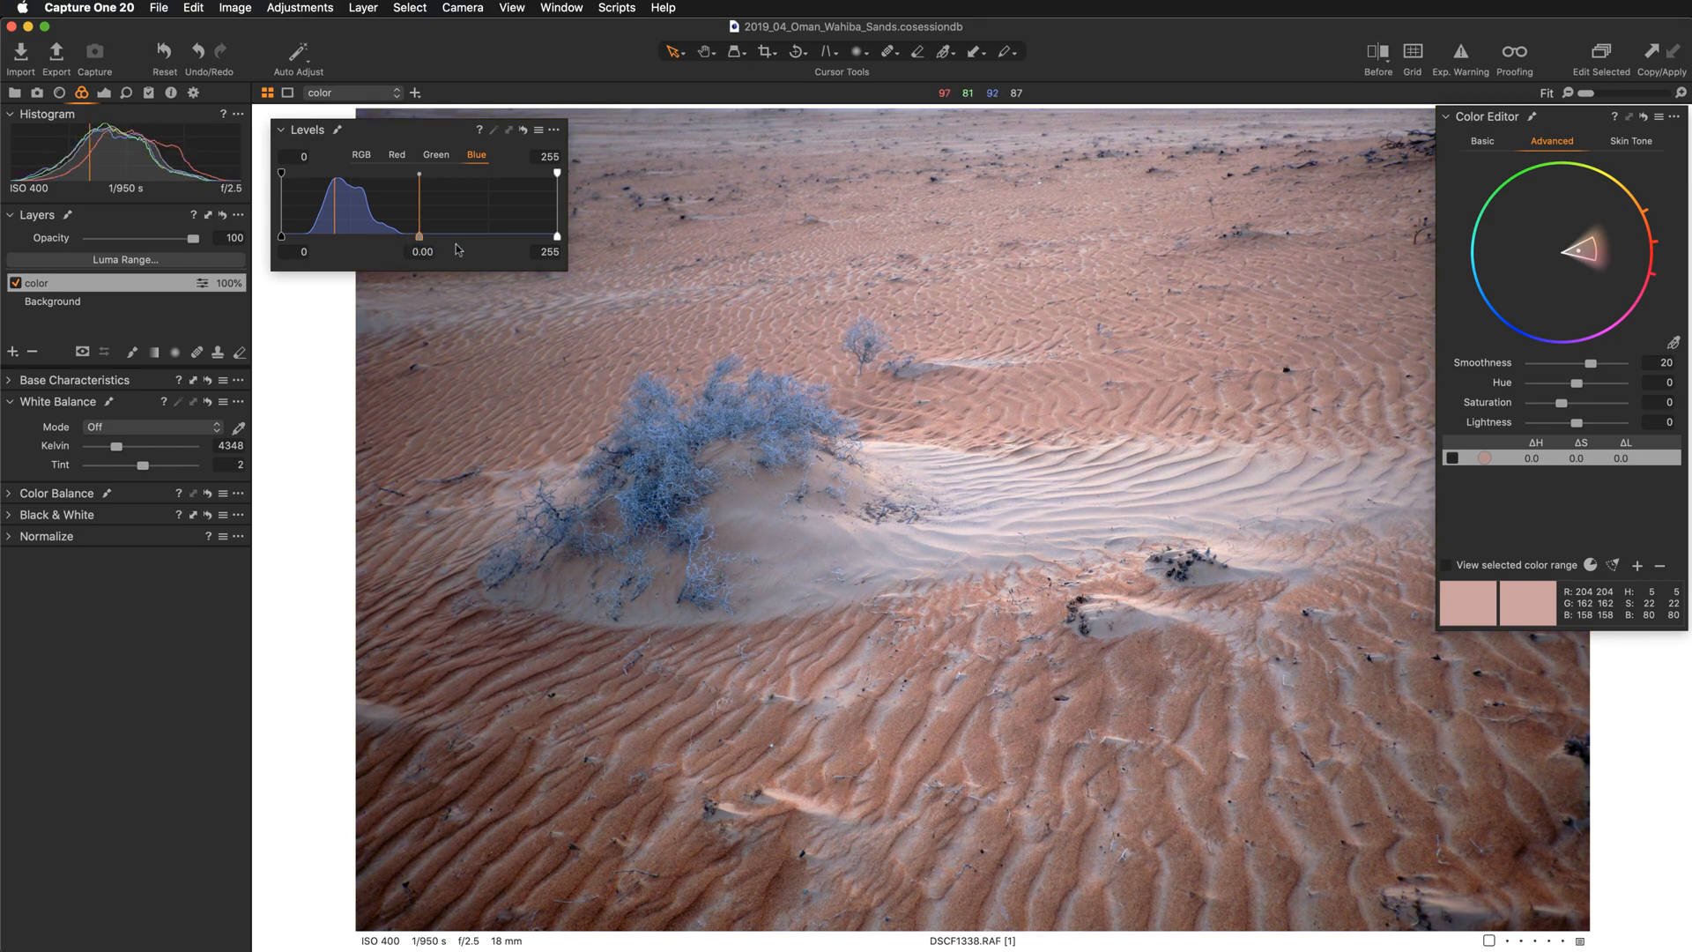
- Set the Blue channel midtone of the color layer to -0.06 to warm the sand
drag(418, 236, 429, 237)
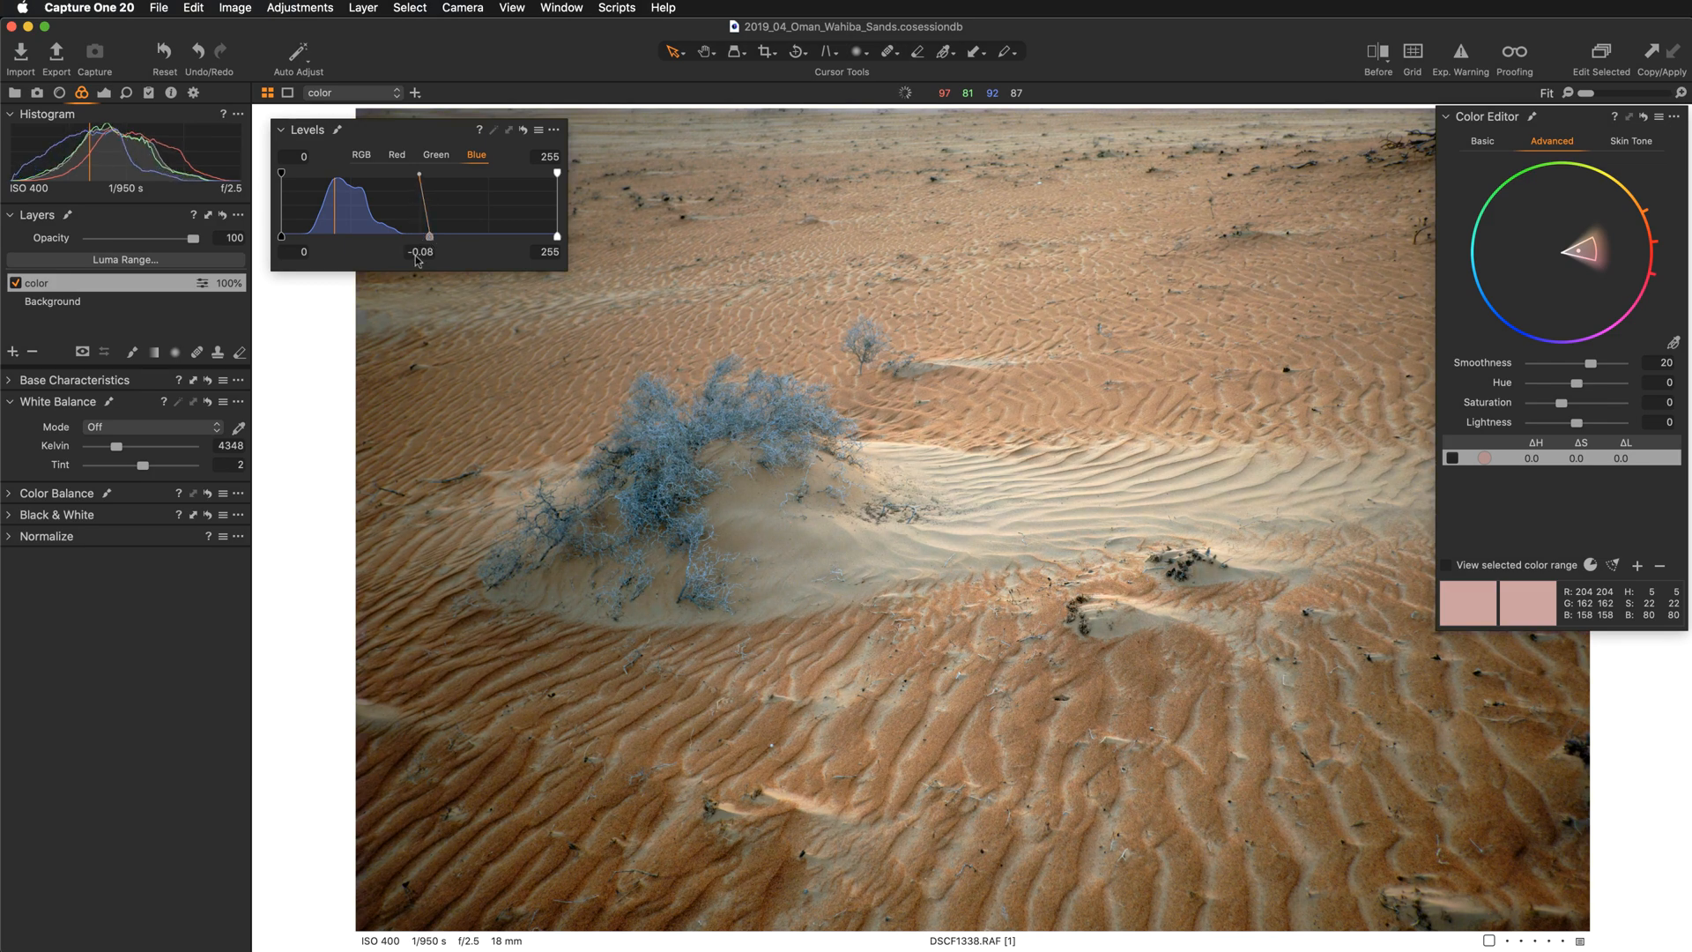
click(419, 252)
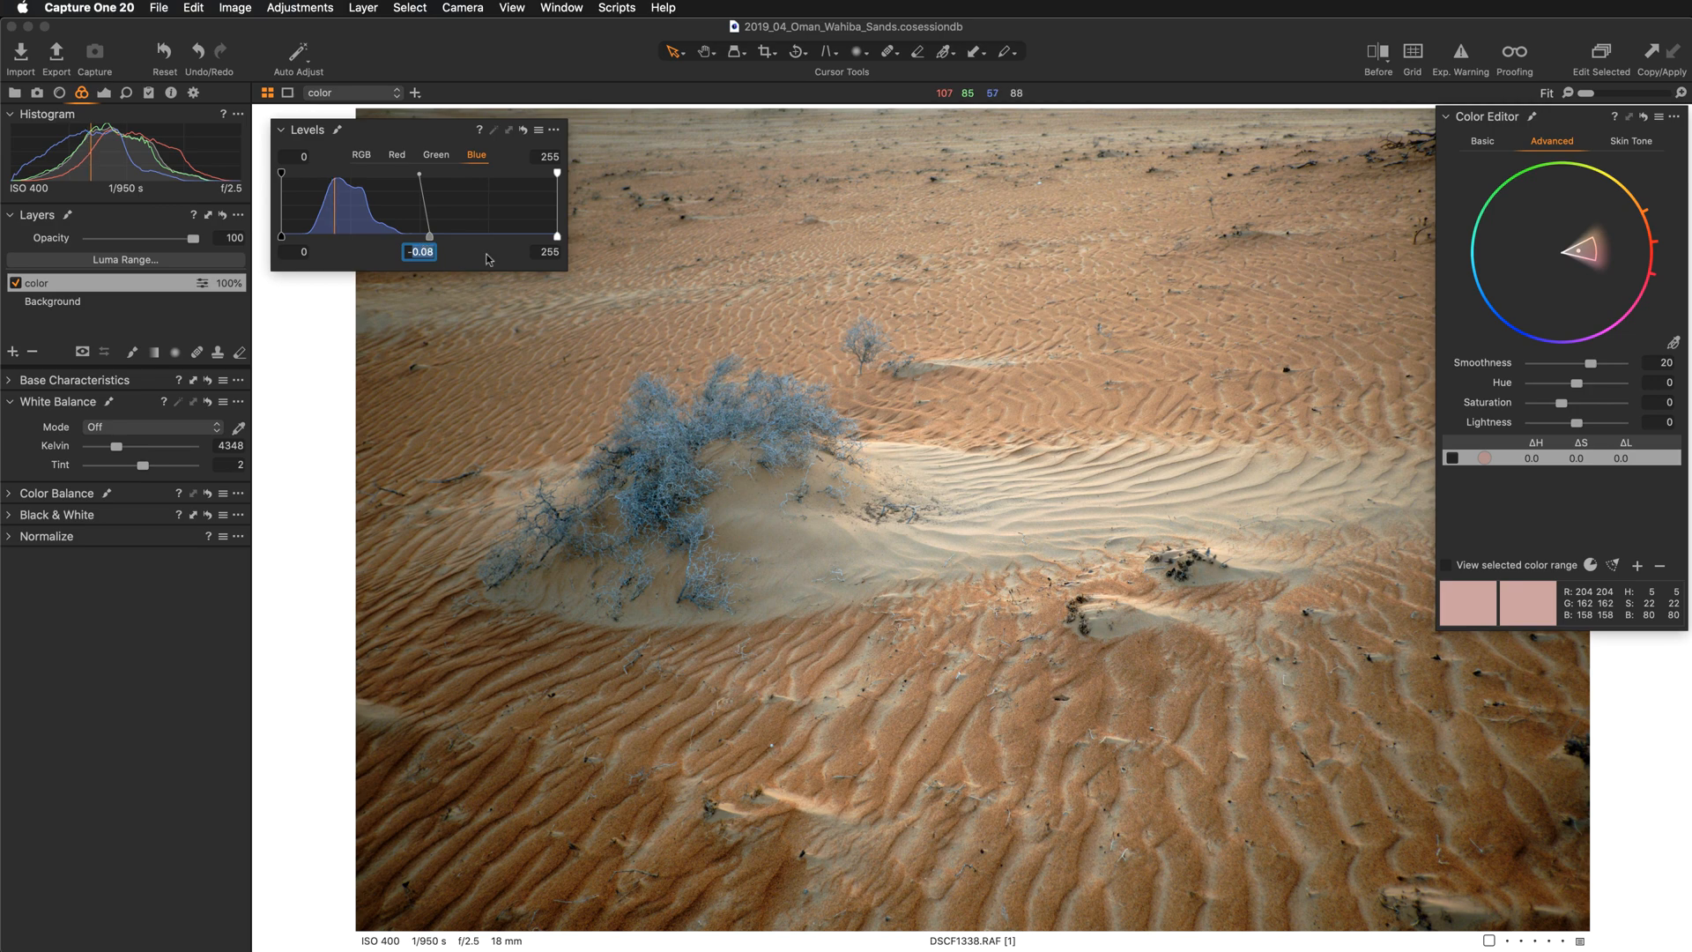
key(Up)
key(Up)
key(Up)
key(Up)
key(Up)
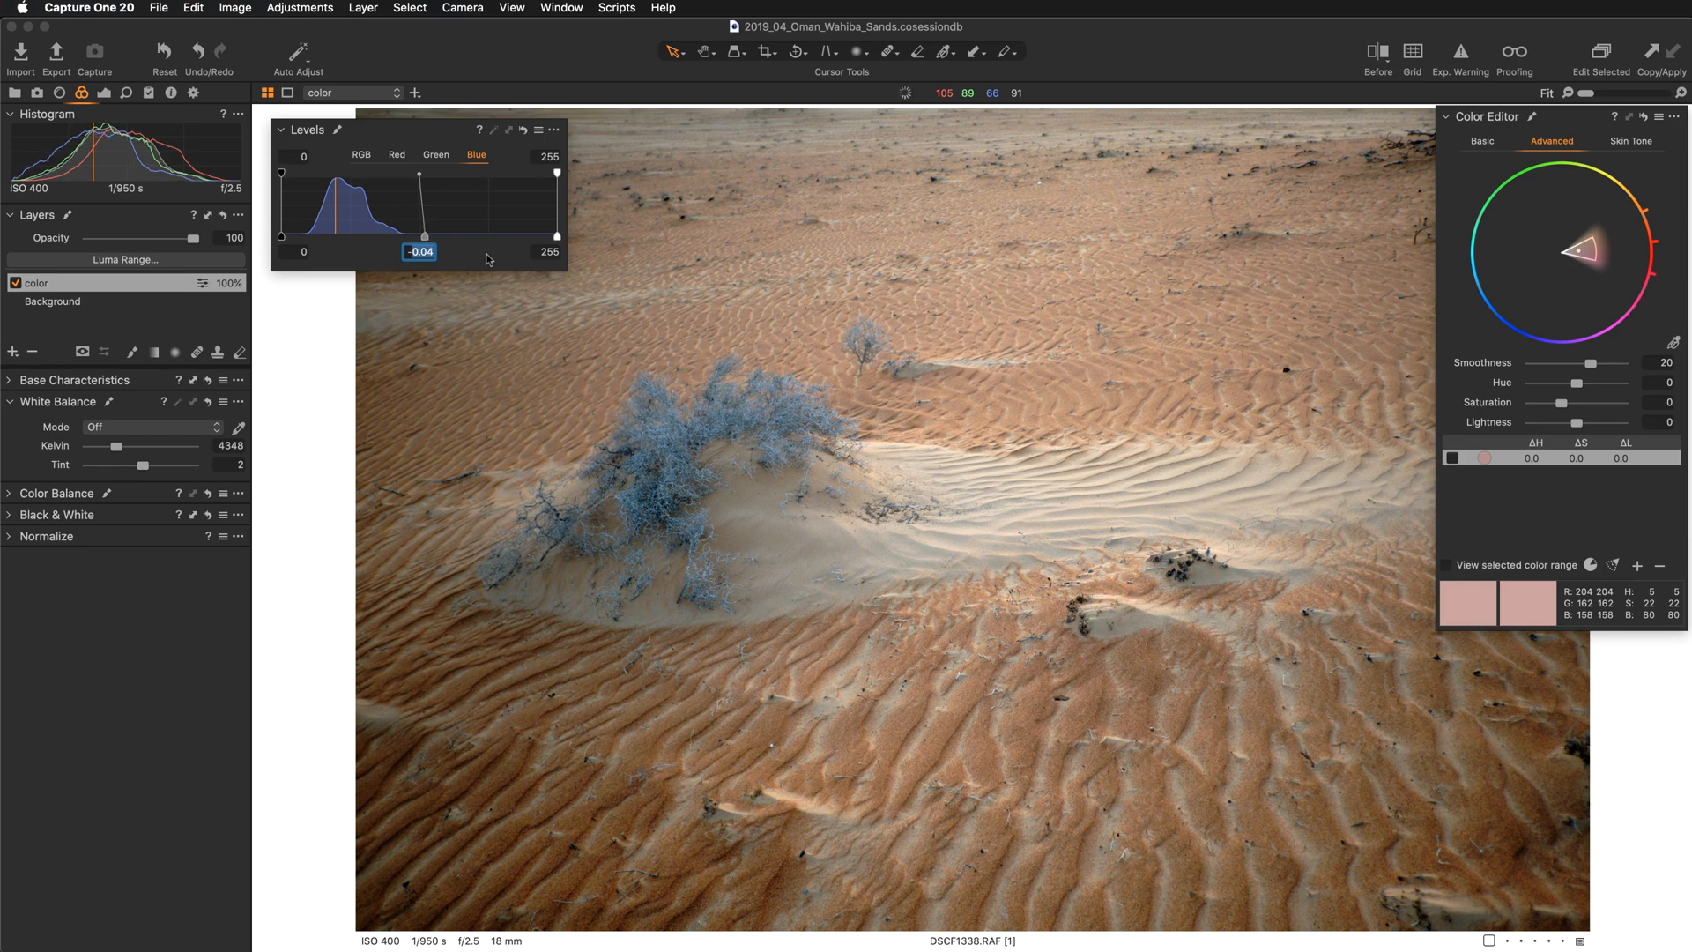
key(Down)
key(Down)
key(Down)
key(Down)
key(Up)
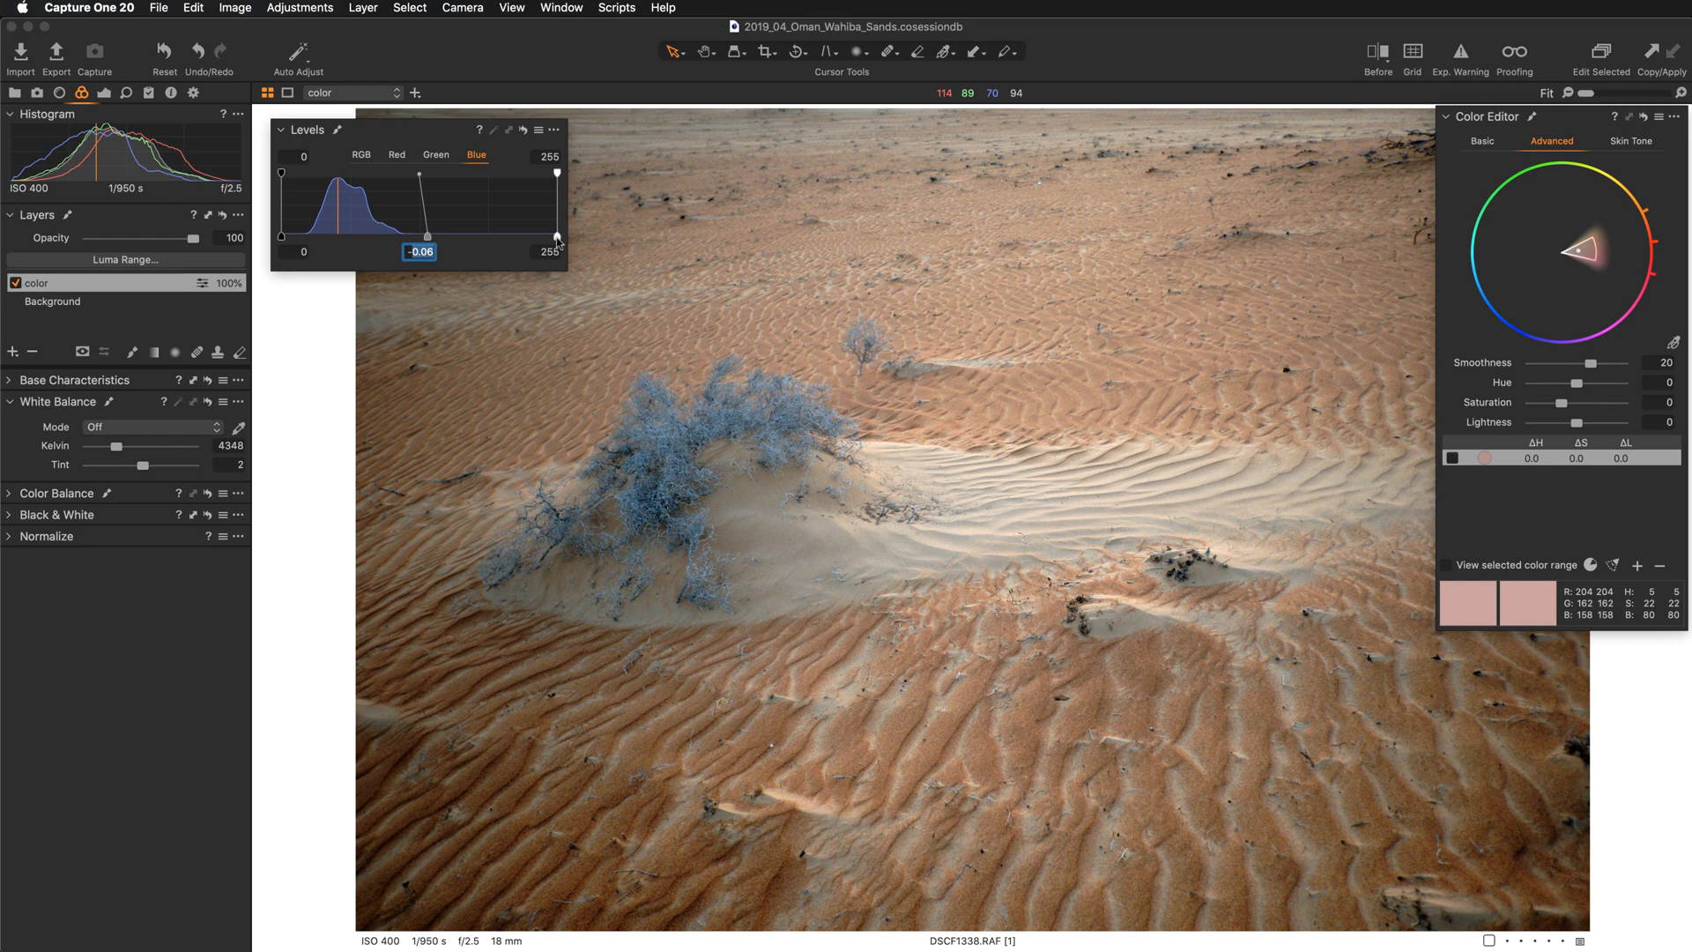
- Try lowering the Blue highlight output to 243 and reset it to 255
mouse_move(558, 239)
mouse_down()
mouse_move(523, 234)
mouse_move(557, 236)
mouse_up()
drag(556, 171, 543, 170)
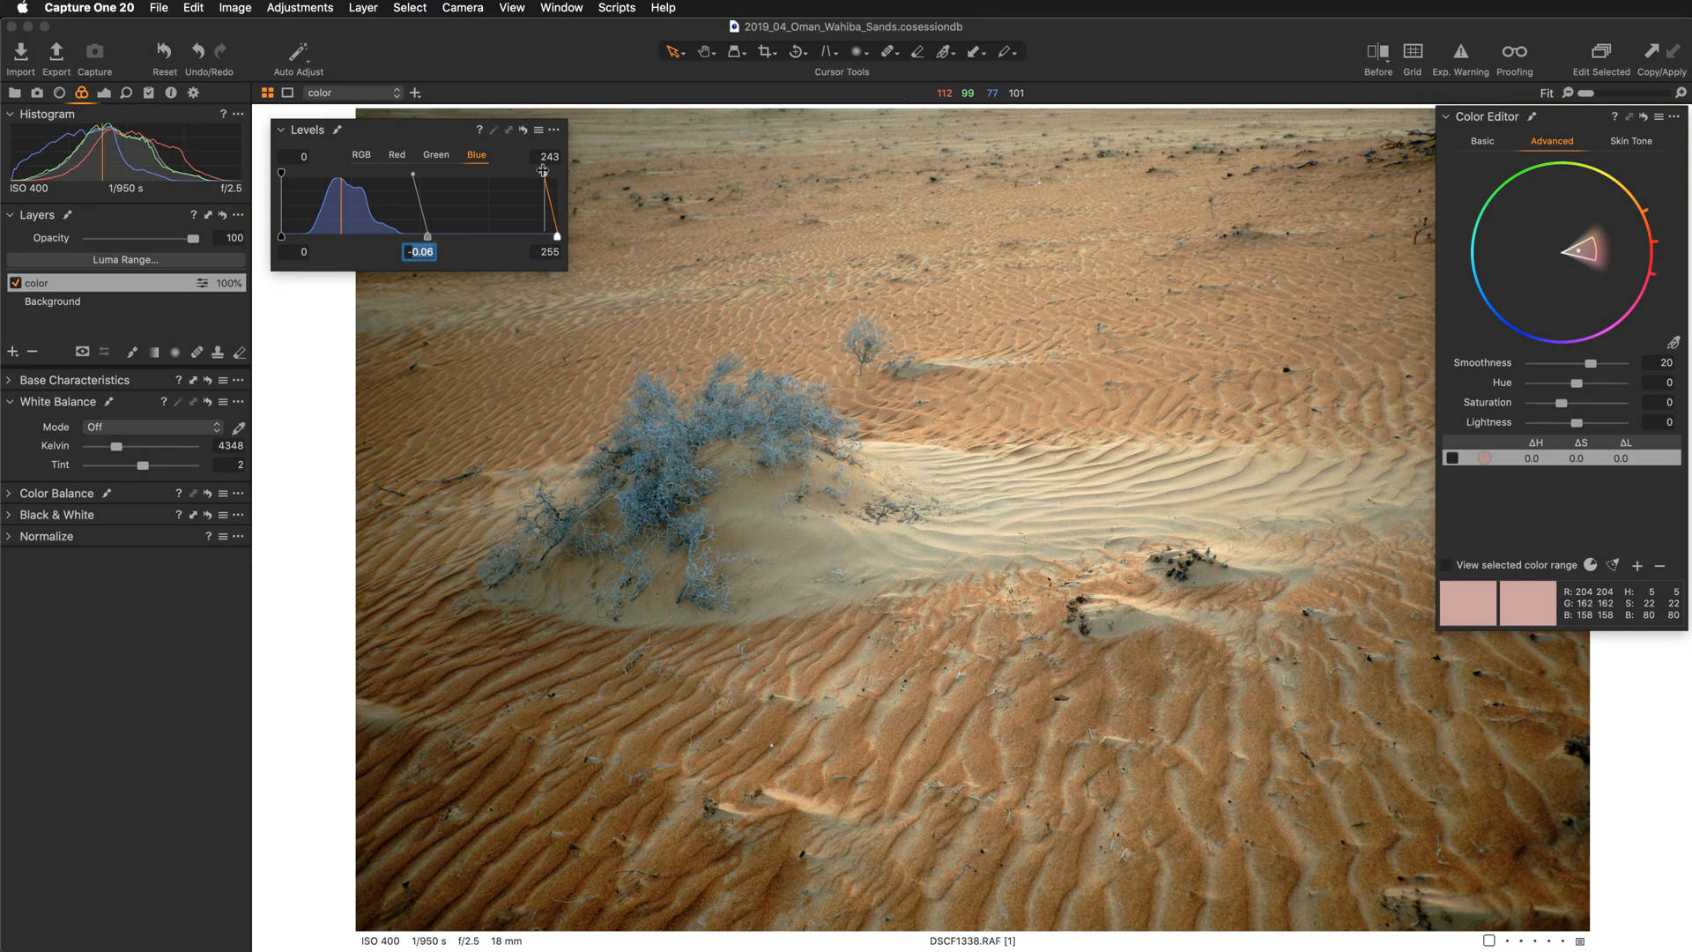
drag(542, 170, 547, 174)
double_click(547, 173)
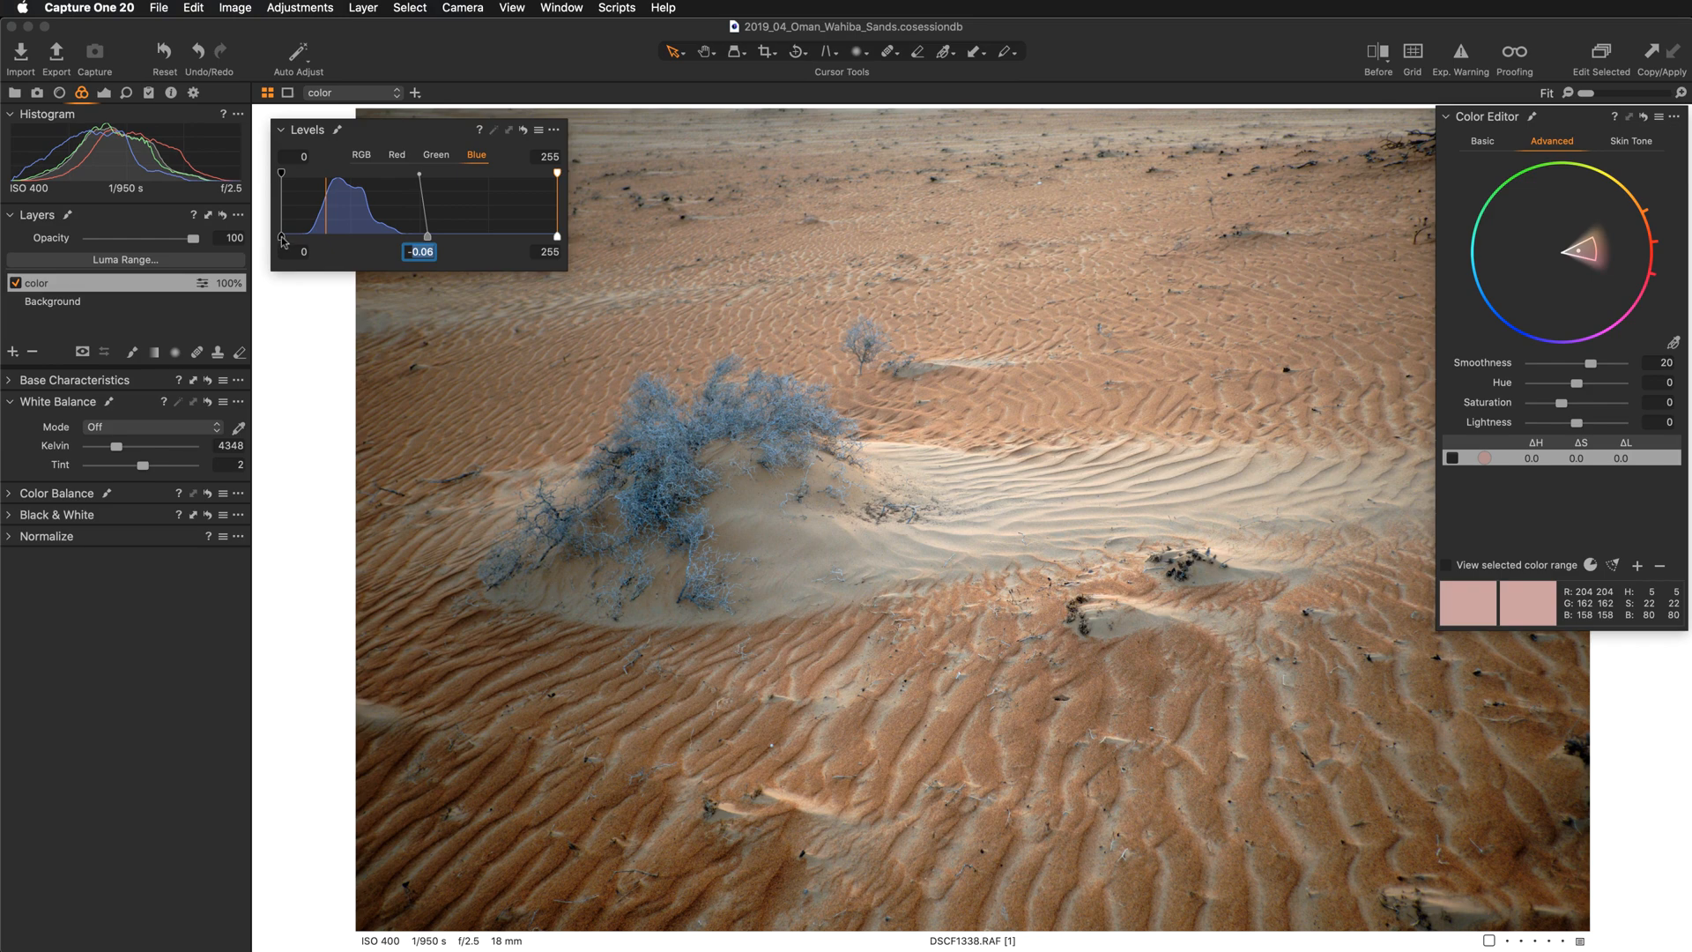
- Try the Blue shadow input at 12 and 8 and the shadow output at 13, returning each to 0
drag(282, 236, 295, 236)
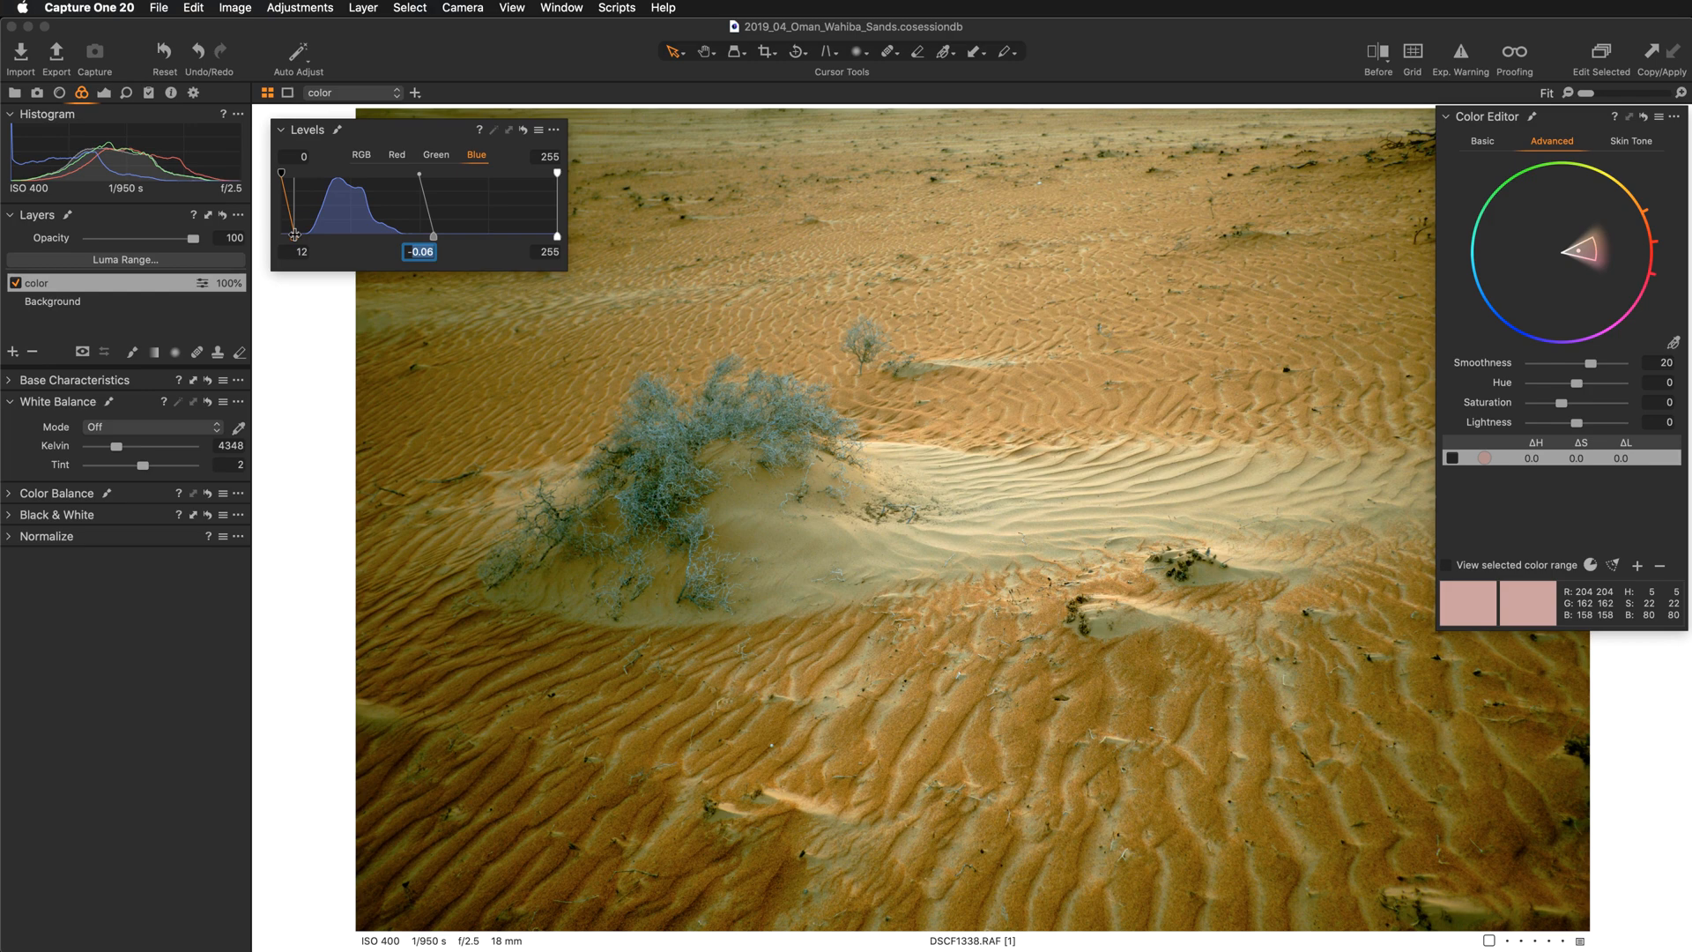
drag(294, 235, 290, 236)
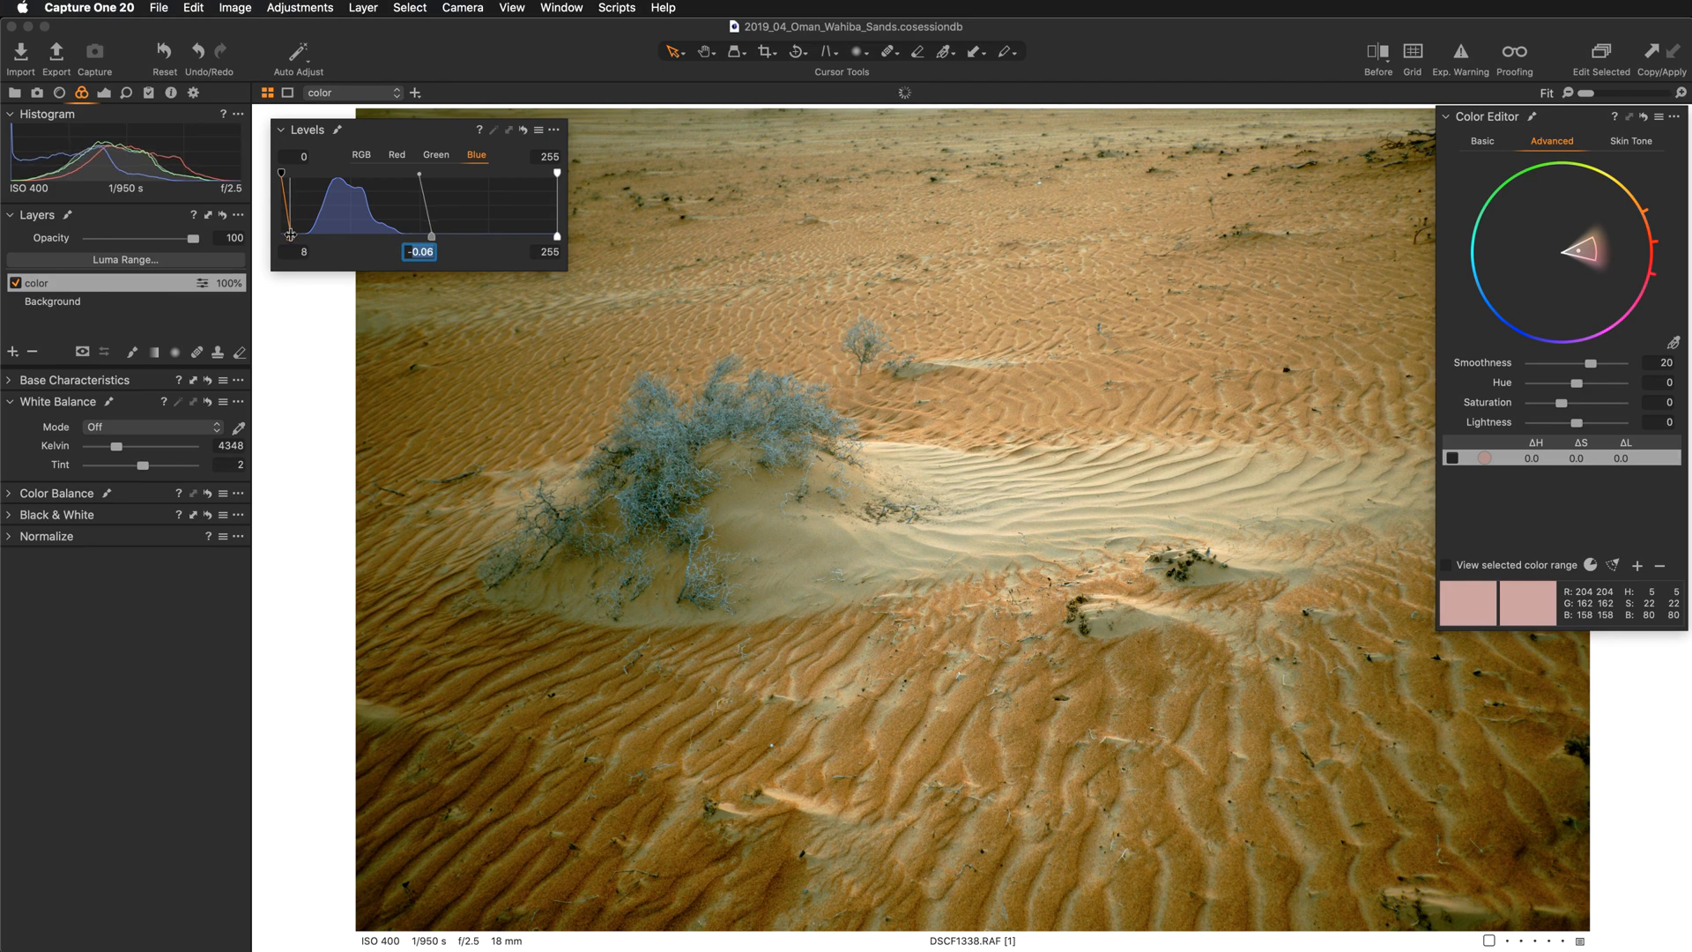
drag(291, 235, 279, 238)
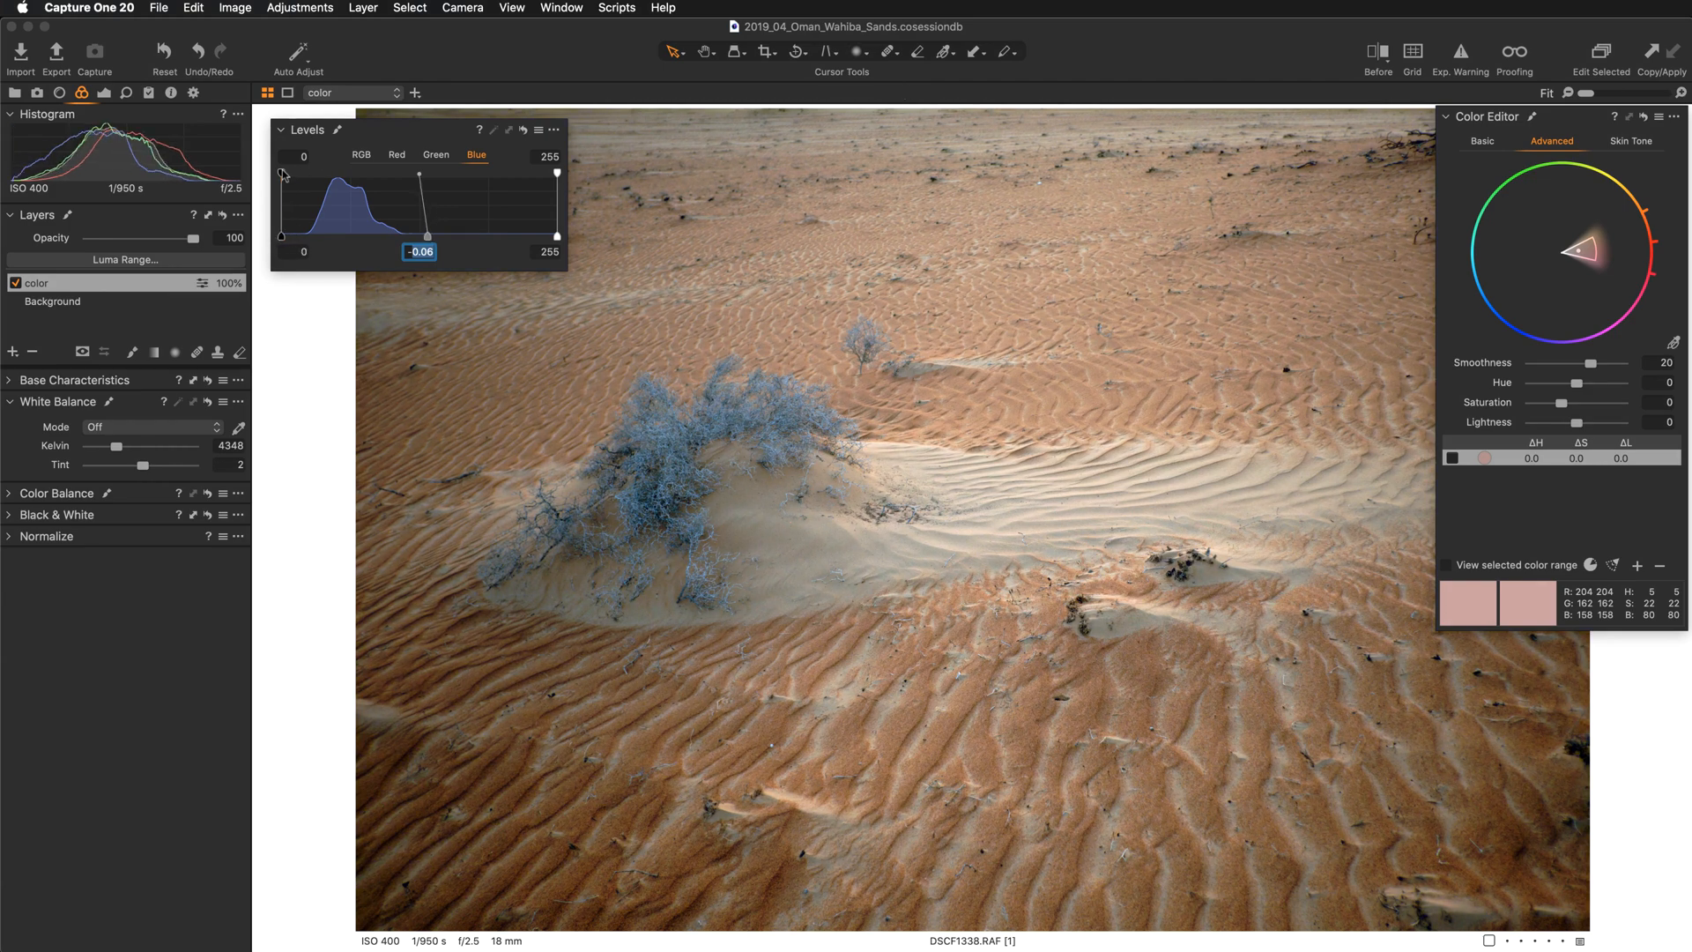
drag(281, 172, 296, 170)
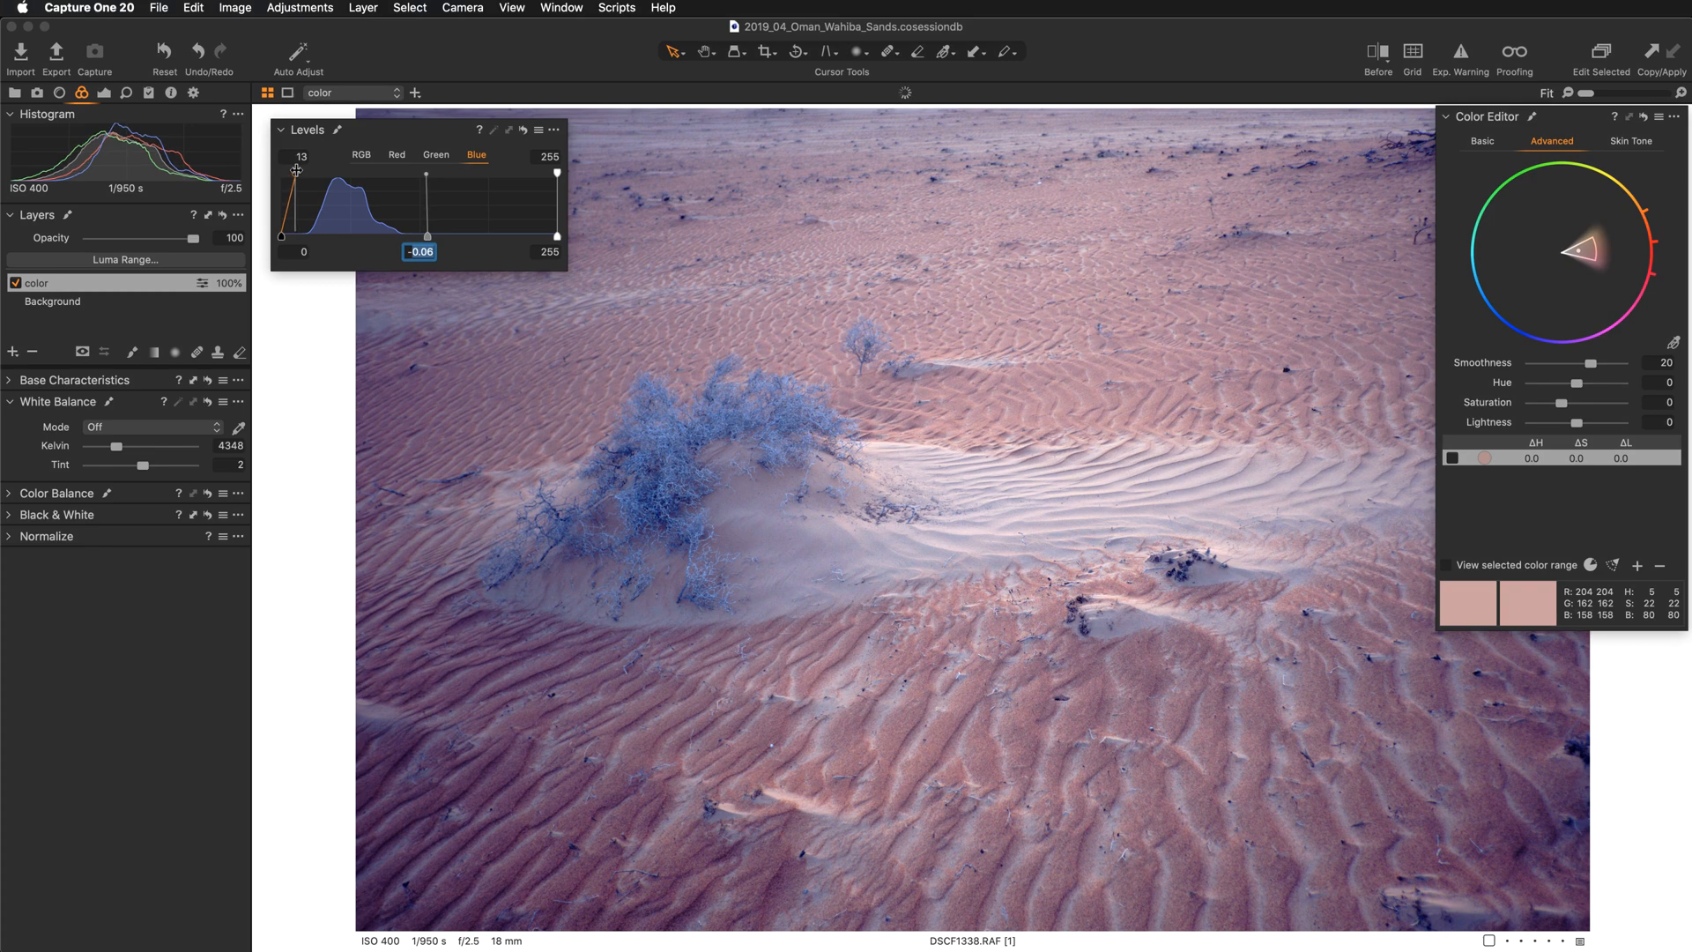
drag(297, 170, 281, 170)
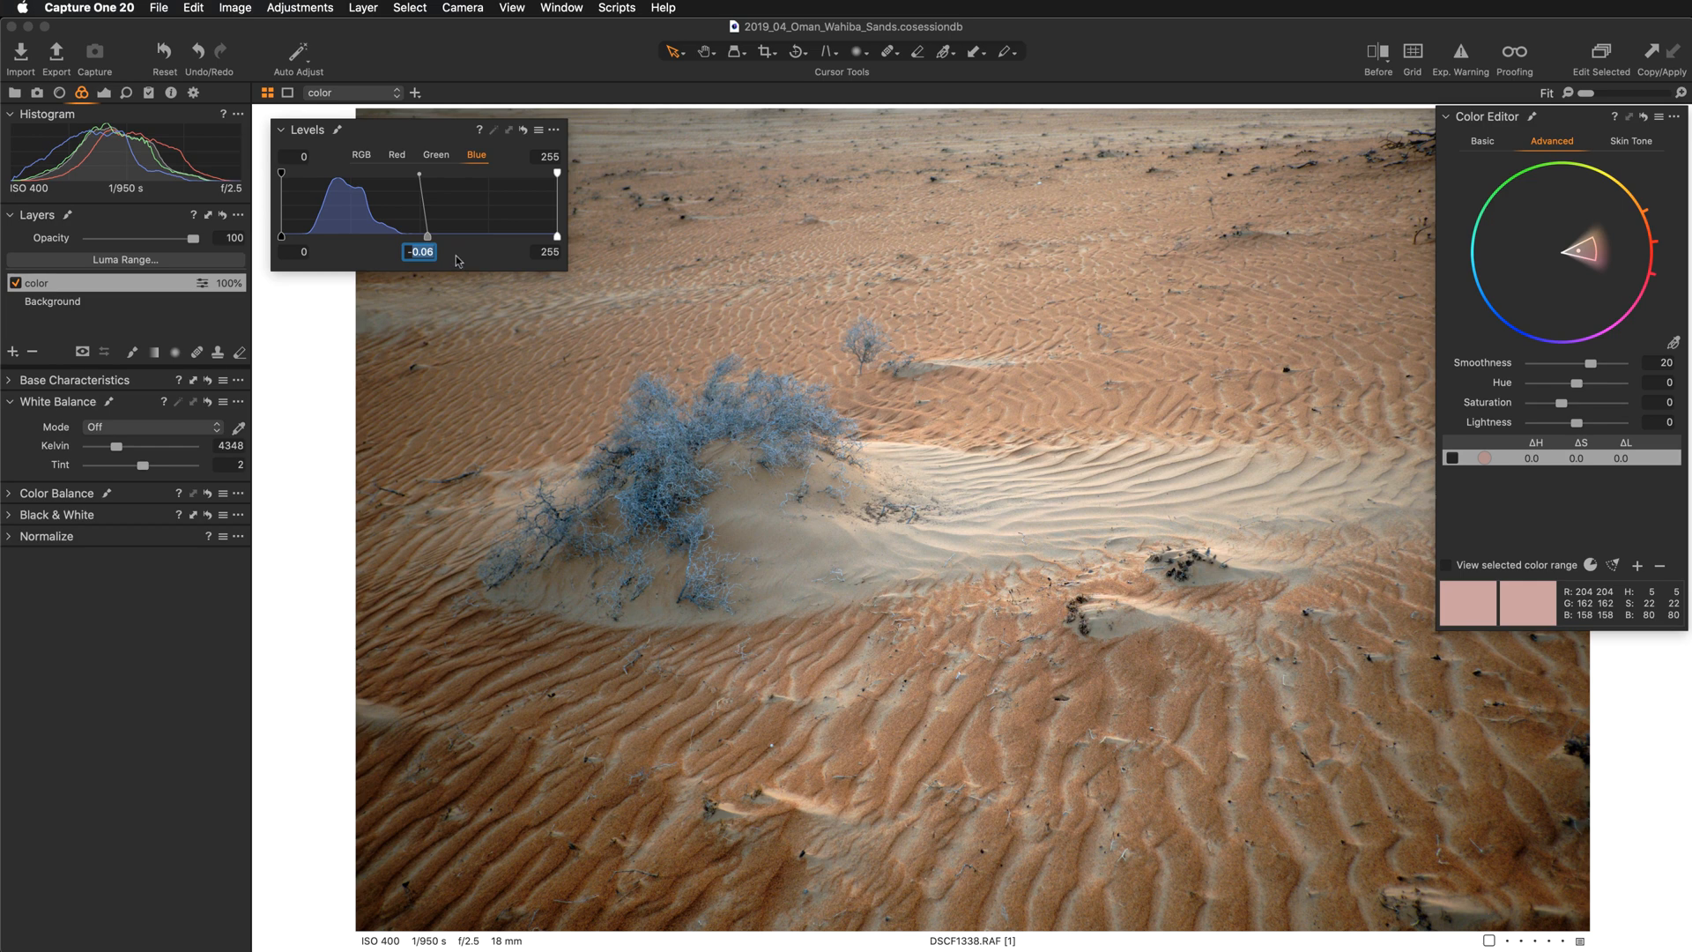
- Compare the grade by toggling the color layer off and on, and against the original with the Split View Slider
click(14, 286)
click(15, 284)
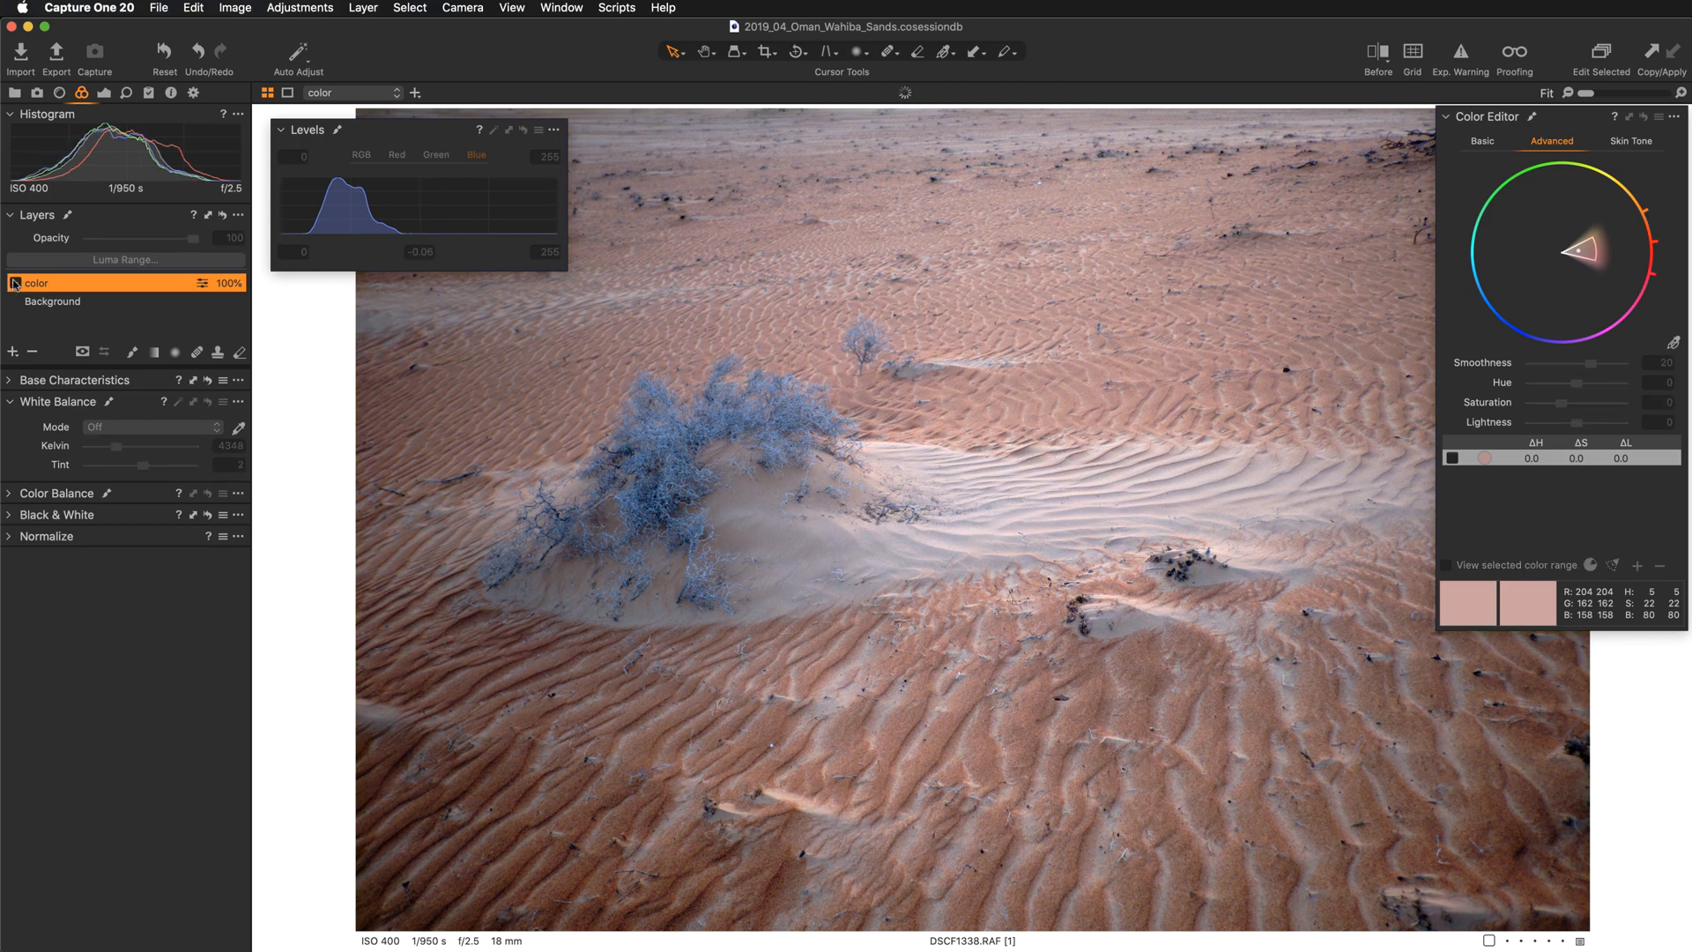
click(15, 284)
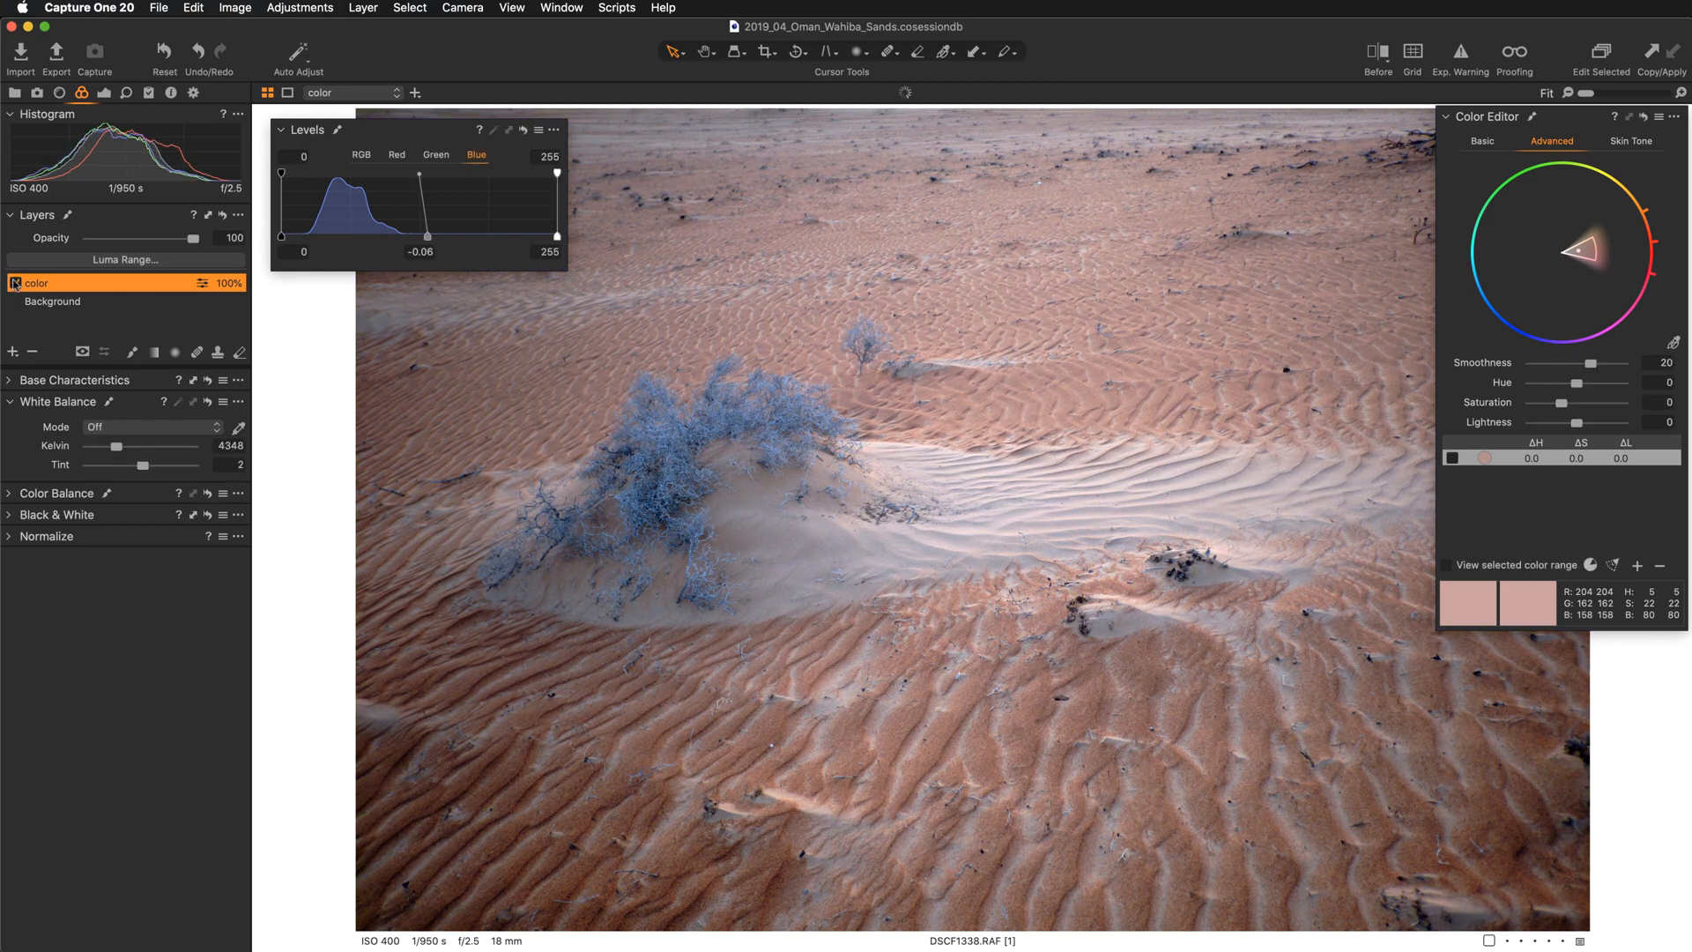
key(y)
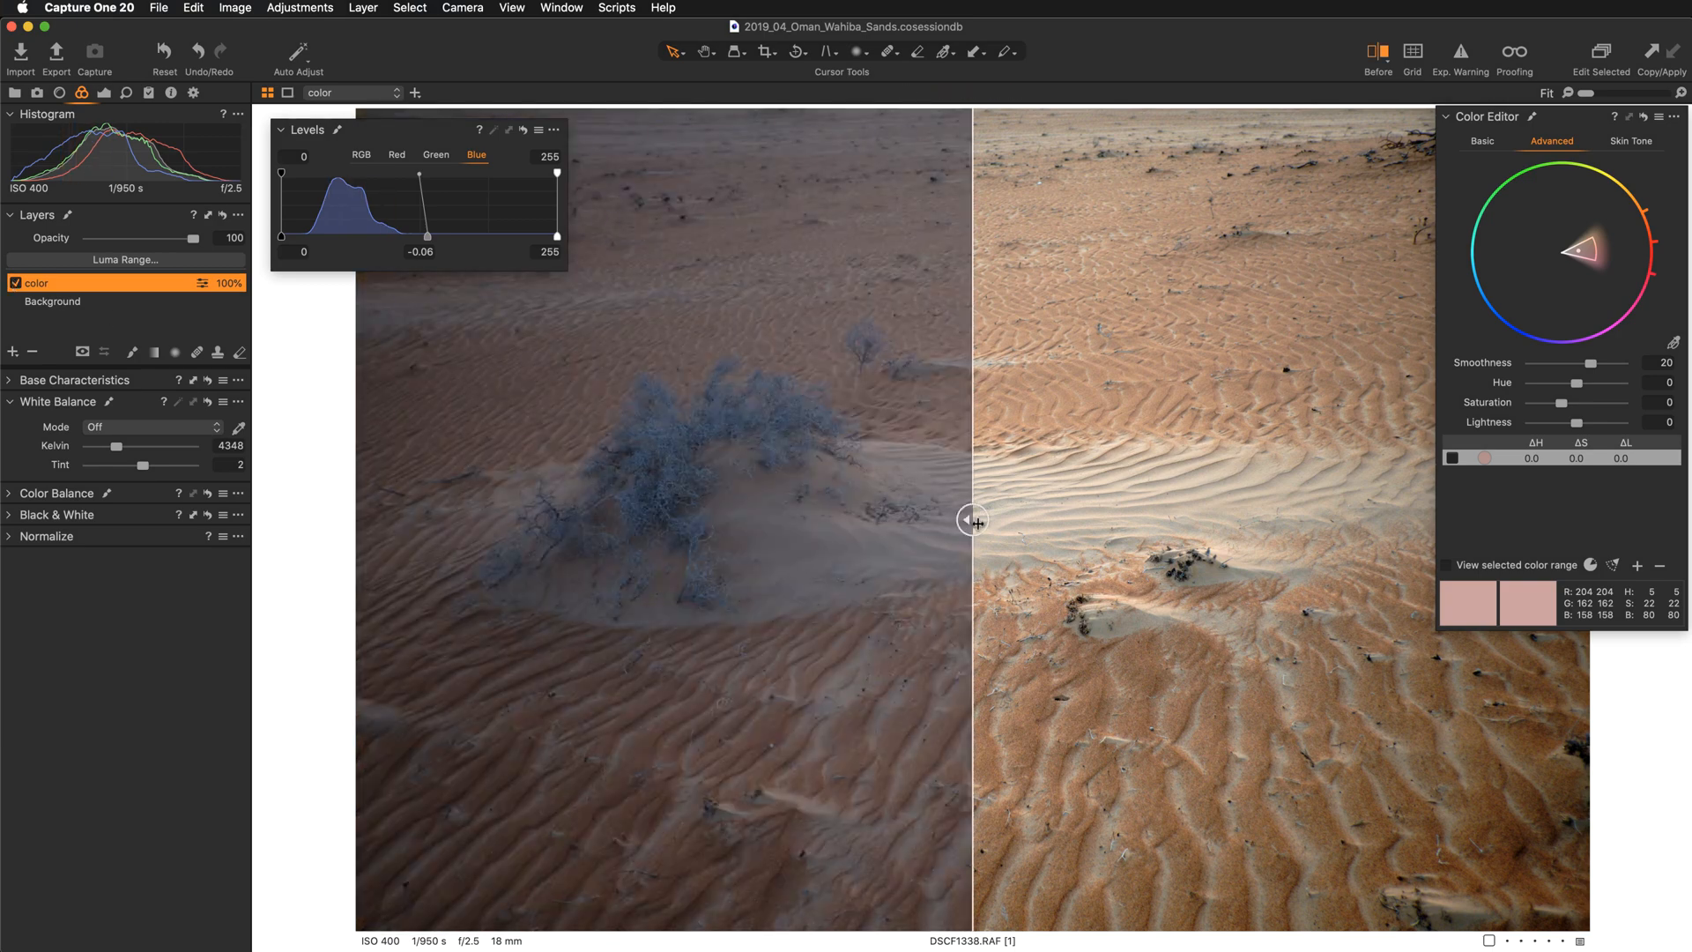
drag(977, 522, 605, 567)
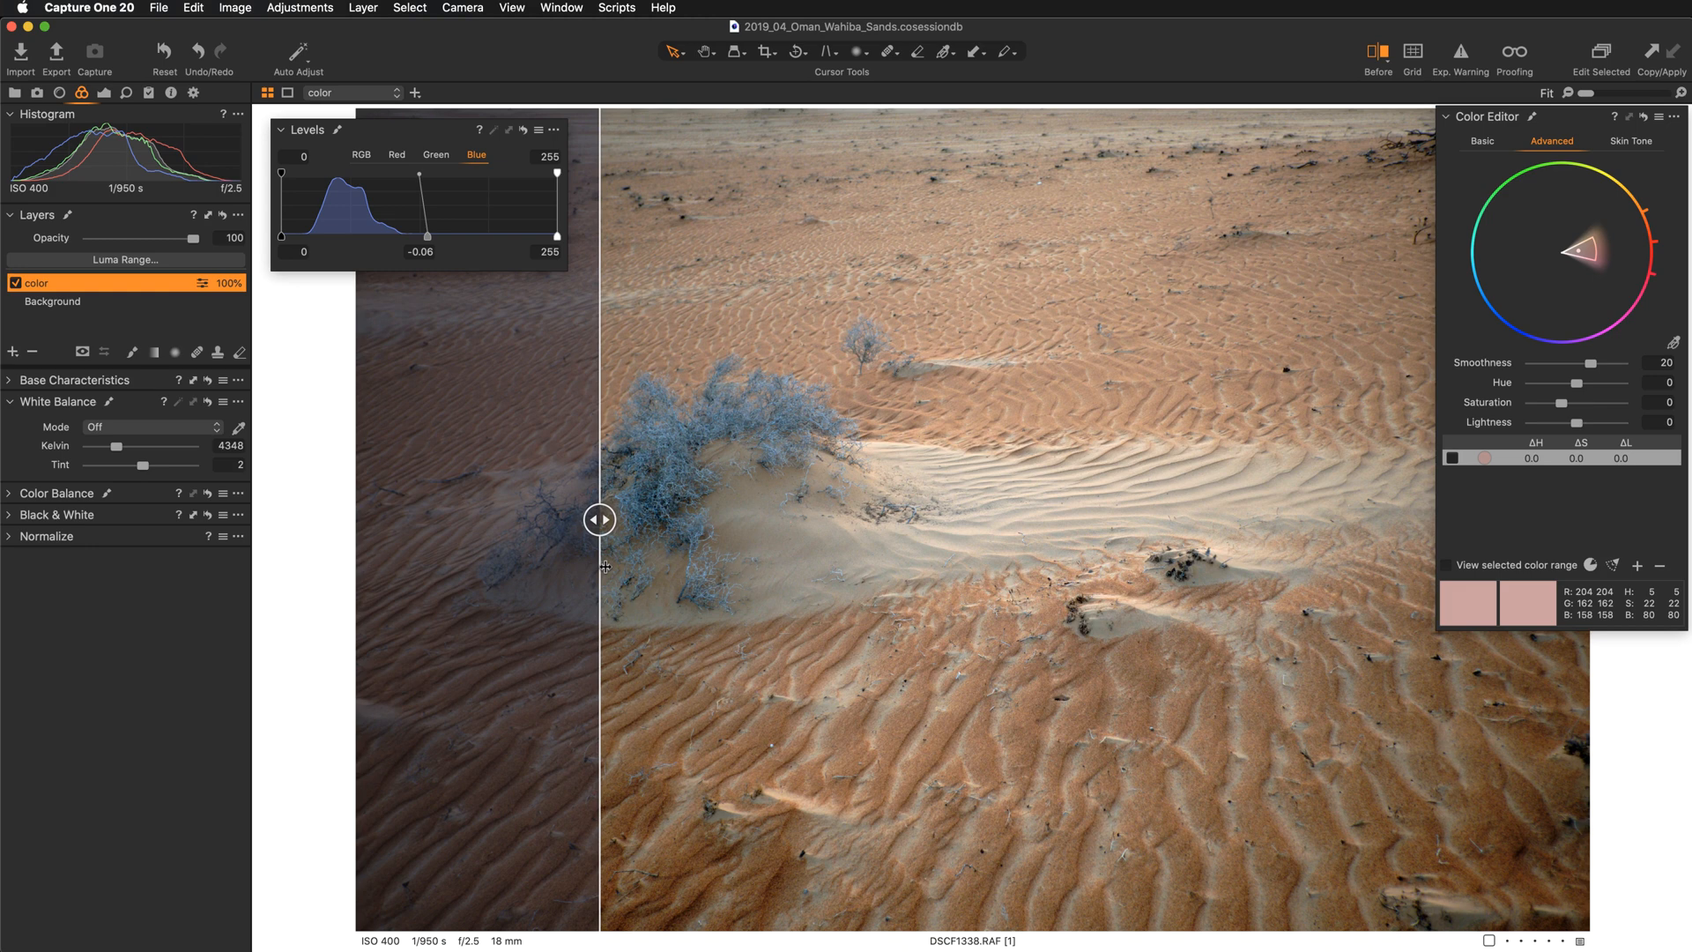
key(y)
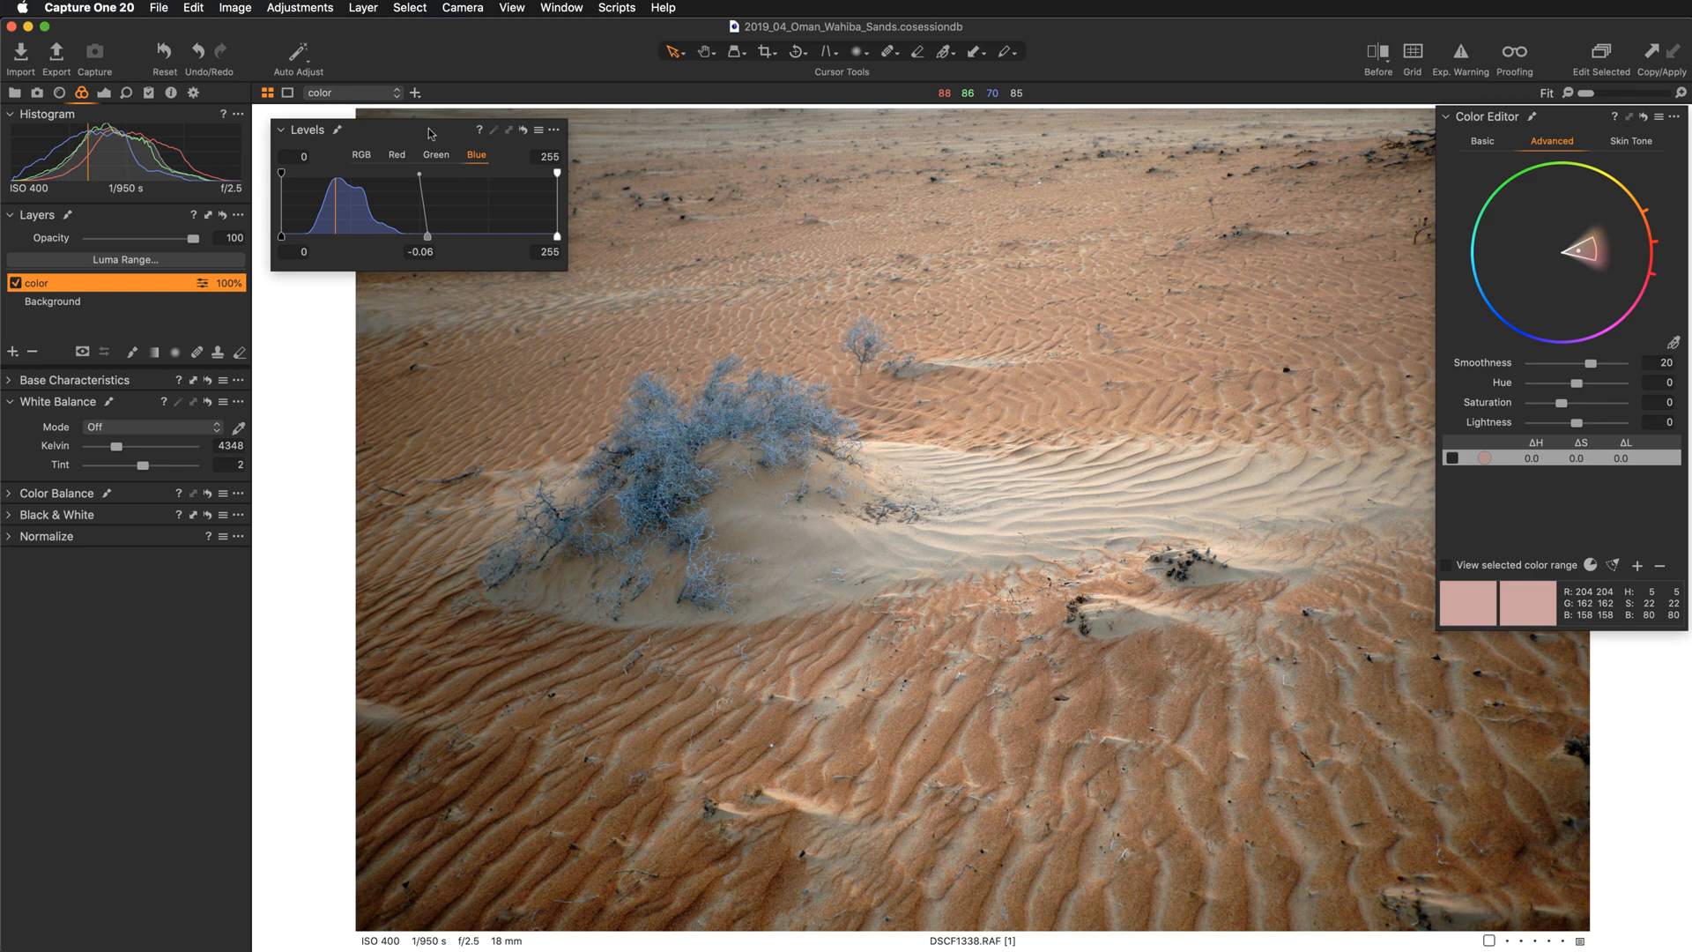
- Dock the floating Levels tool below Layers and the Color Editor below White Balance
drag(430, 133, 197, 393)
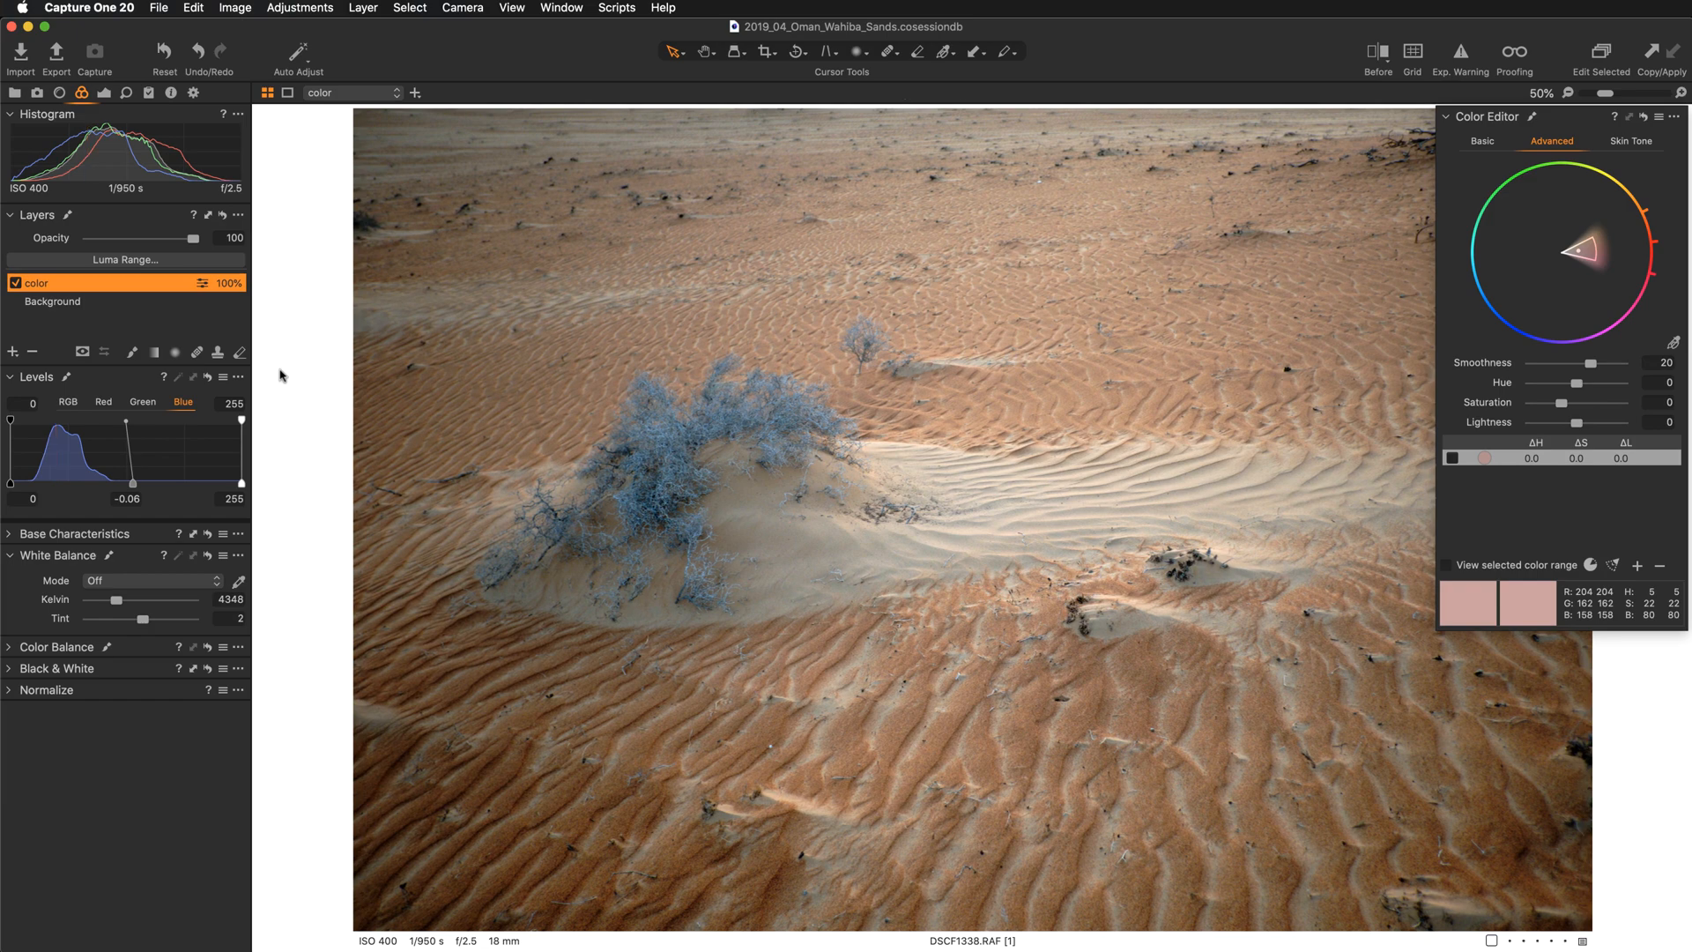
key(super+plus)
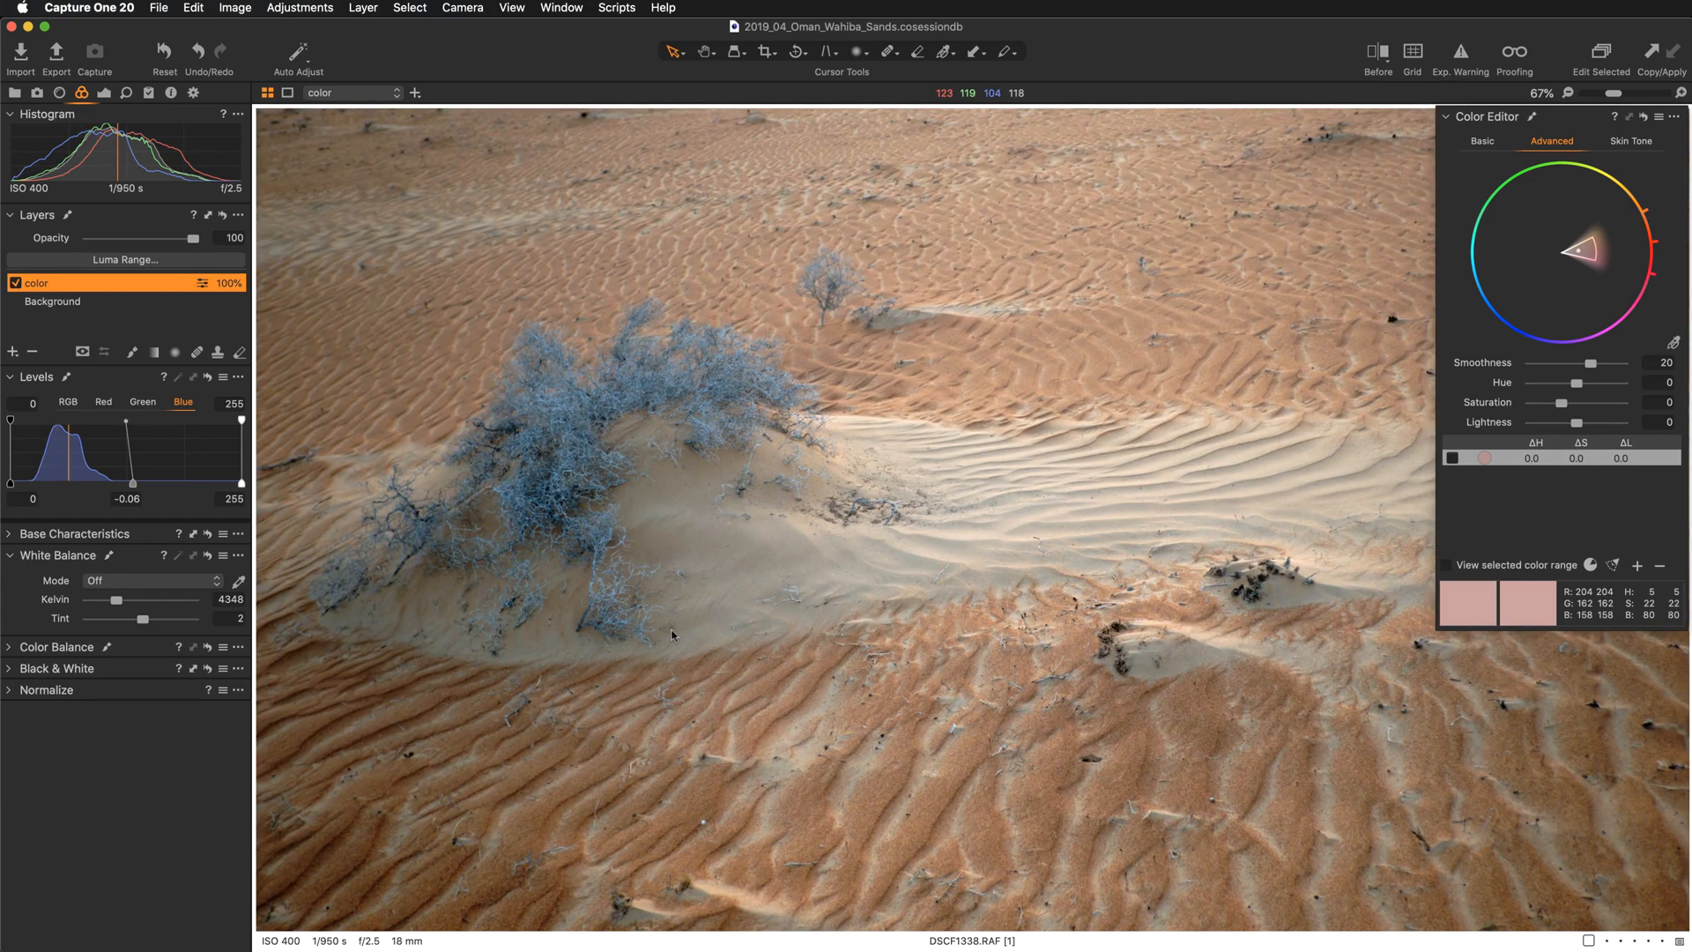
key(h)
scroll(884, 736, down, 5)
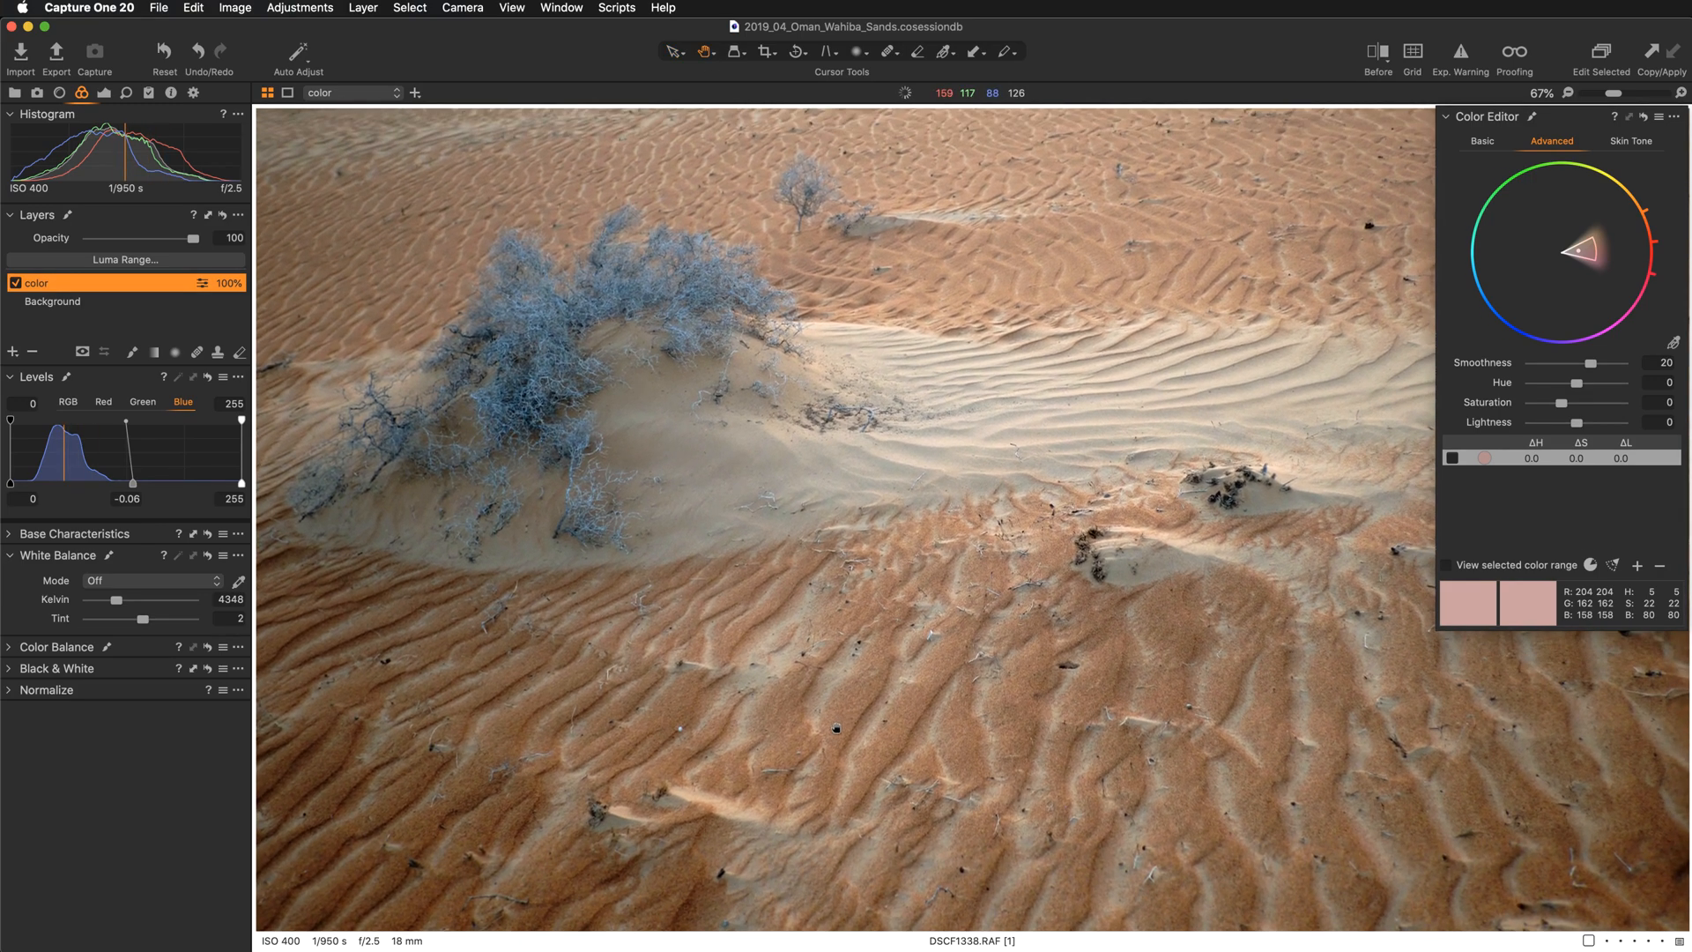
drag(1487, 116, 16, 724)
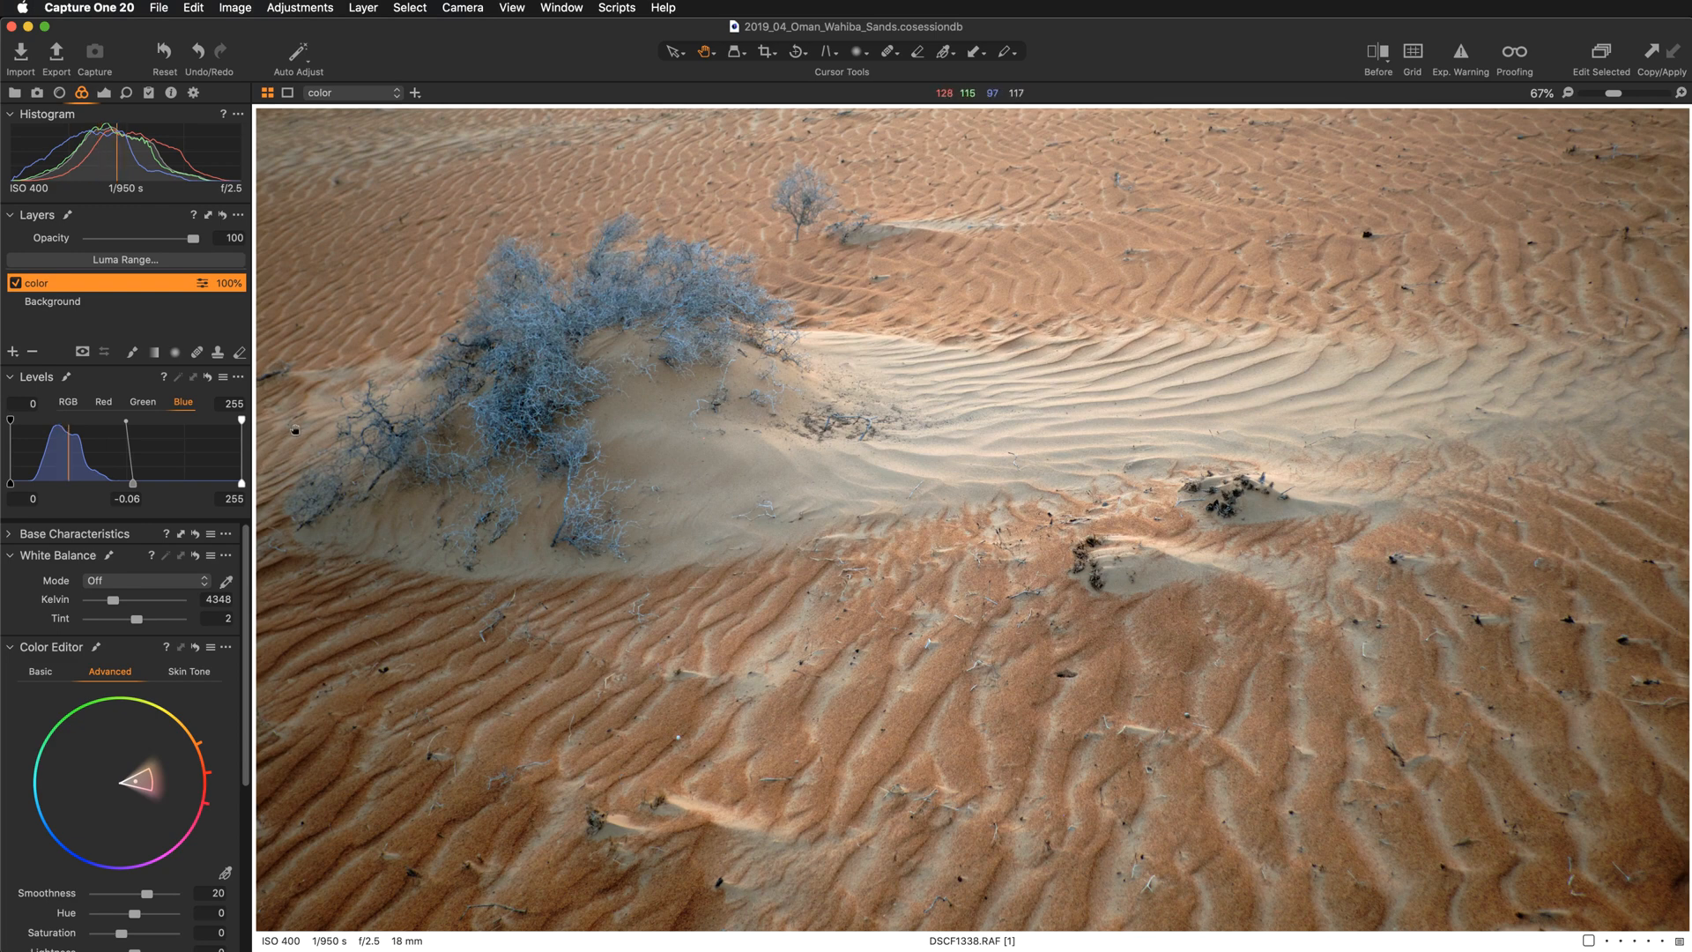
- Add a new adjustment layer above the color layer and name it "clarity"
click(12, 352)
click(40, 372)
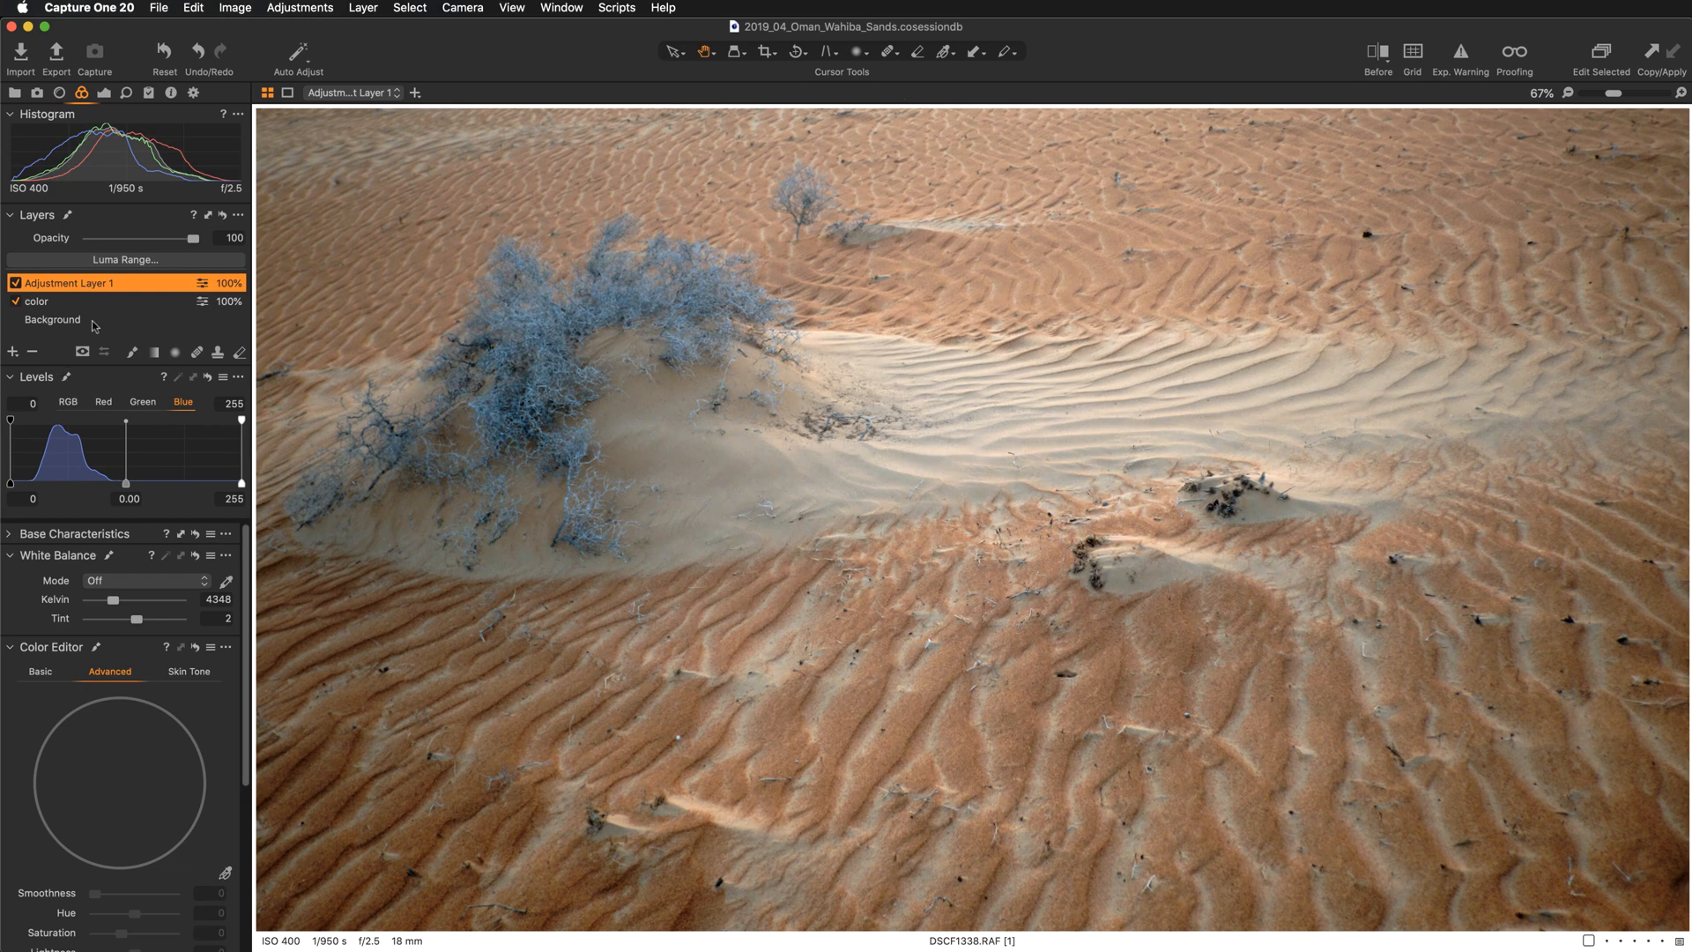
double_click(67, 281)
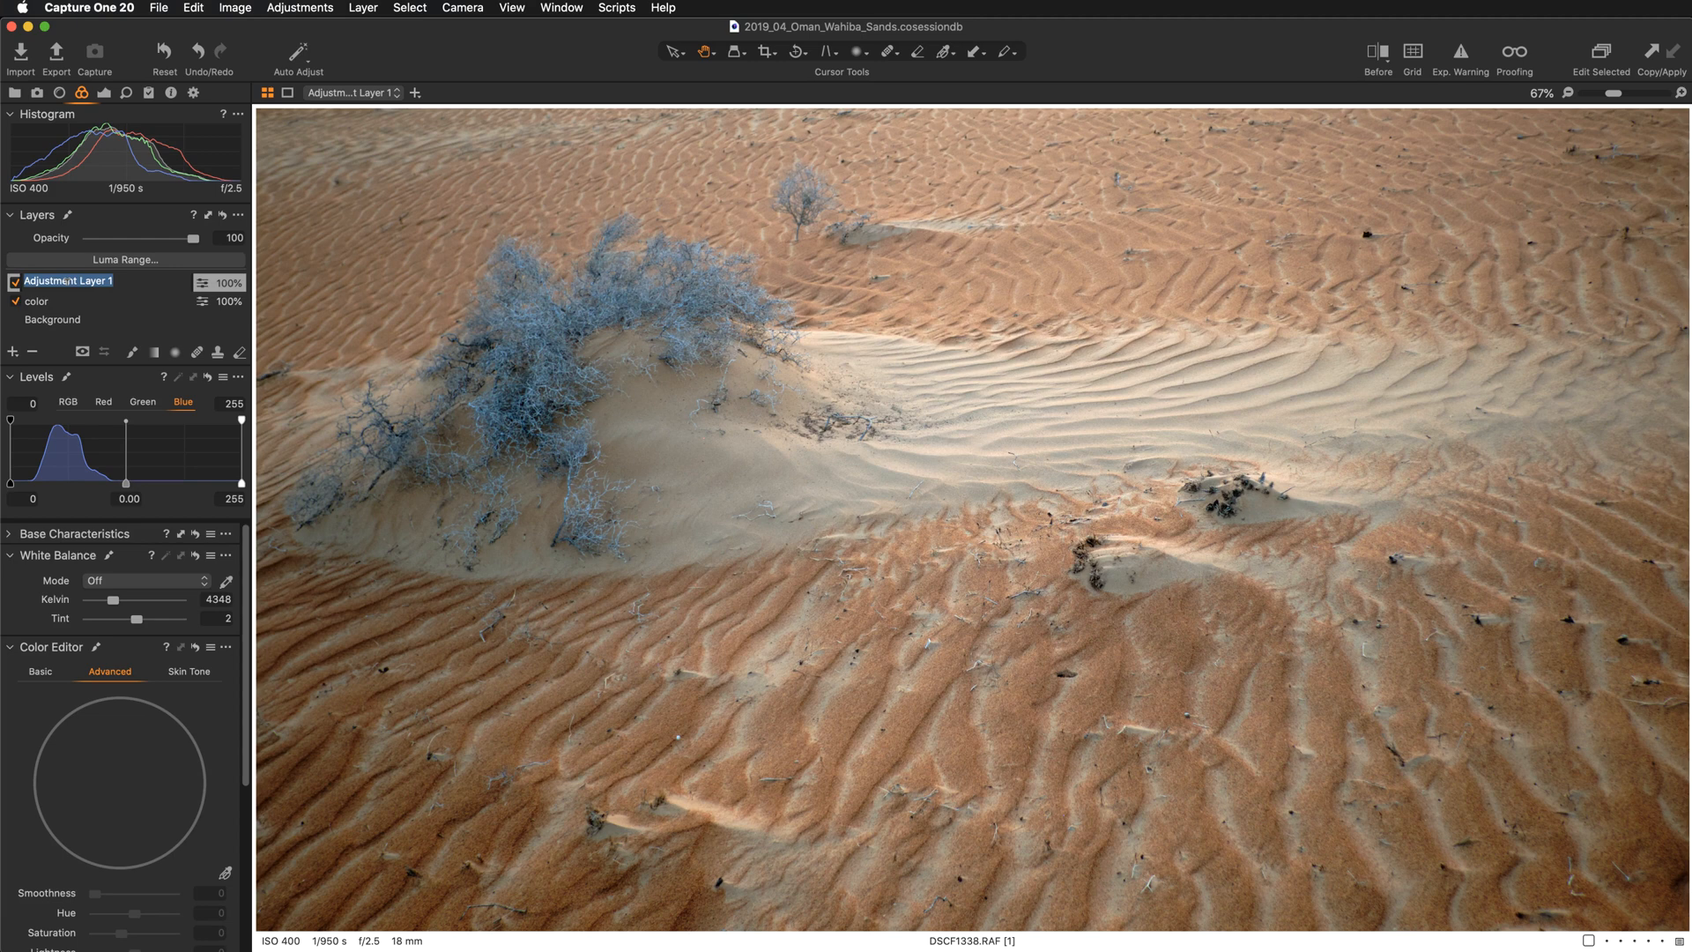
key(BackSpace)
text(clarity)
key(Return)
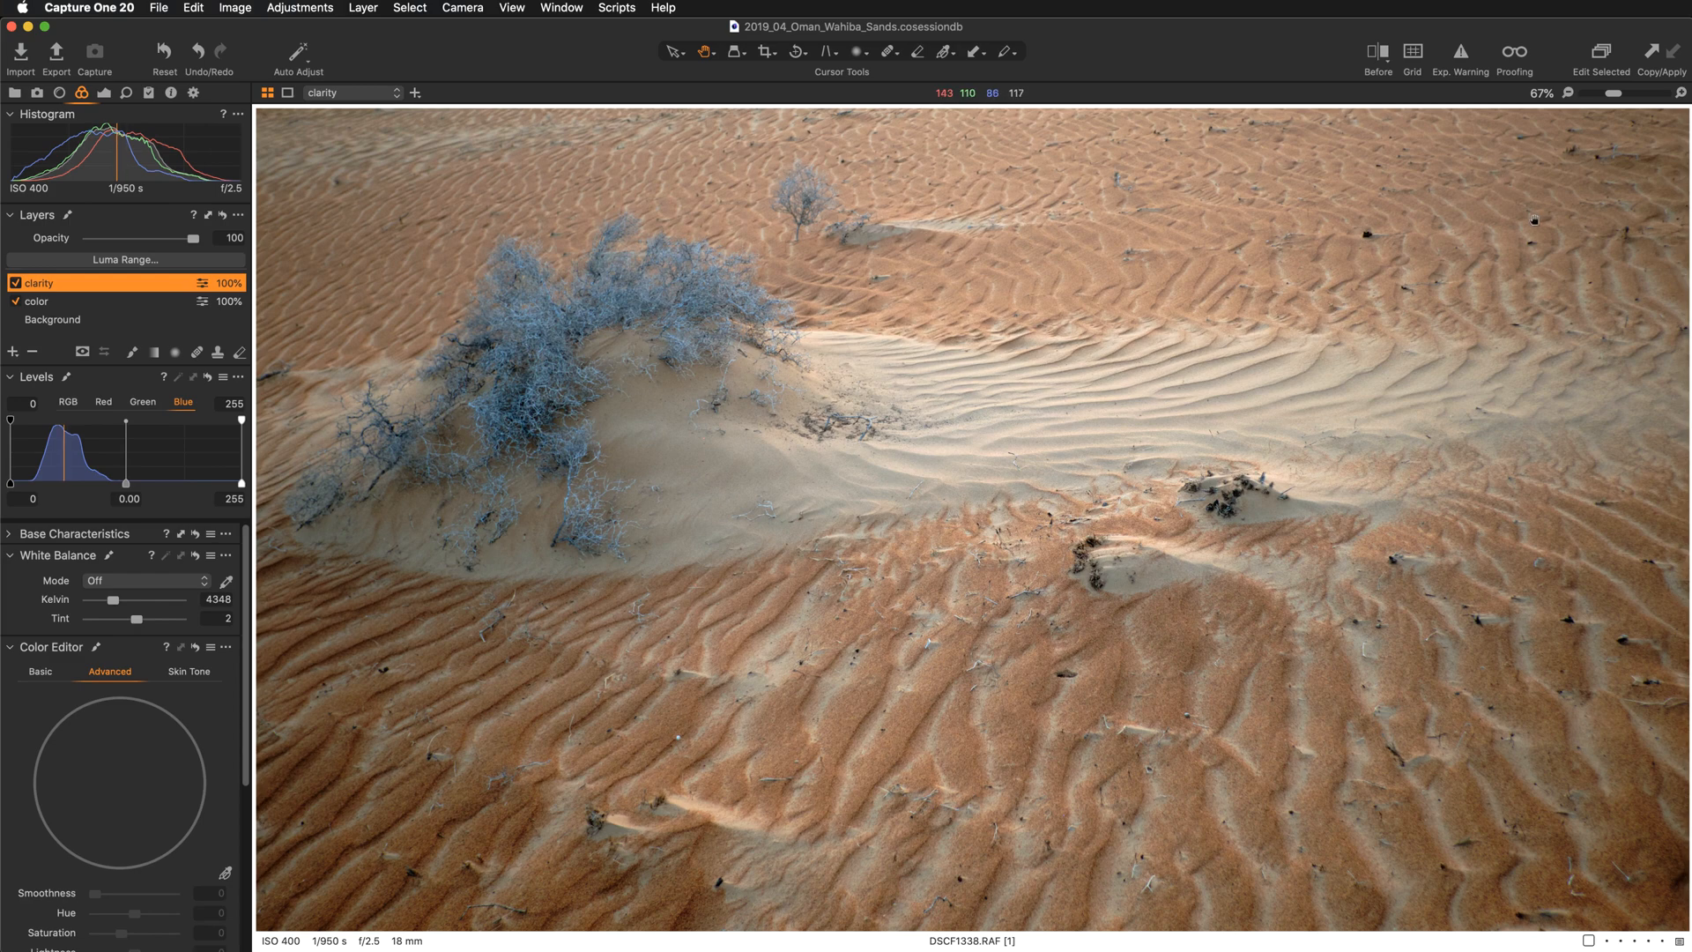
- Set the Clarity method to Punch and the Clarity amount to 13 on the clarity layer
key(super+plus)
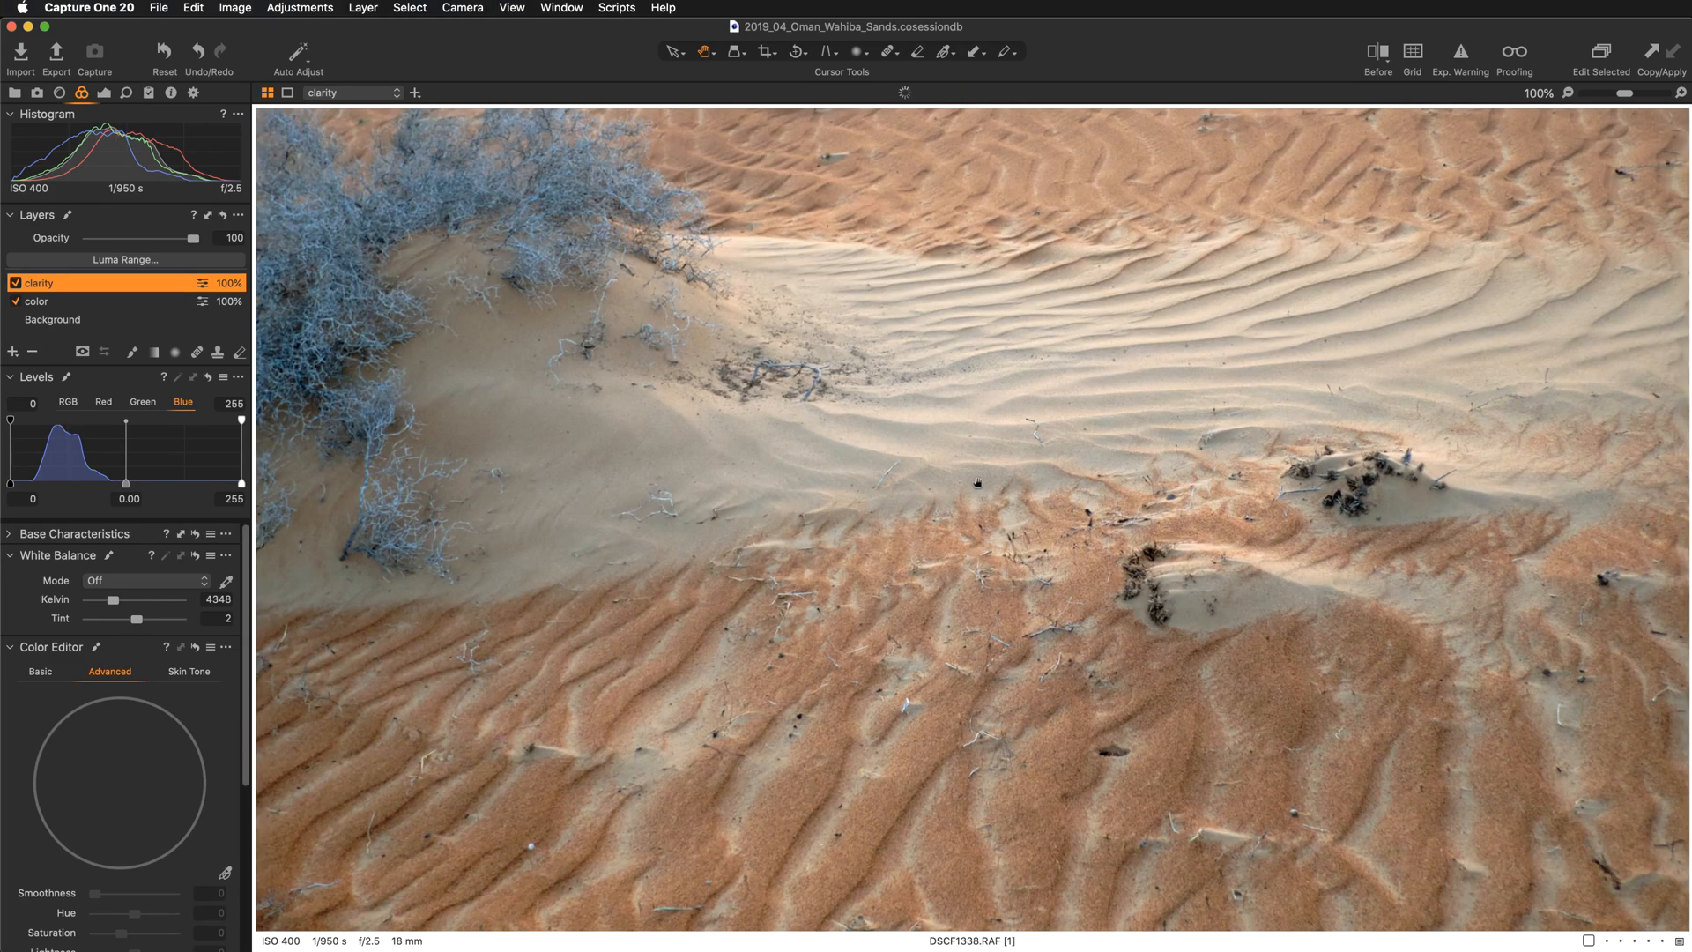
drag(729, 540, 981, 649)
drag(1163, 633, 1161, 568)
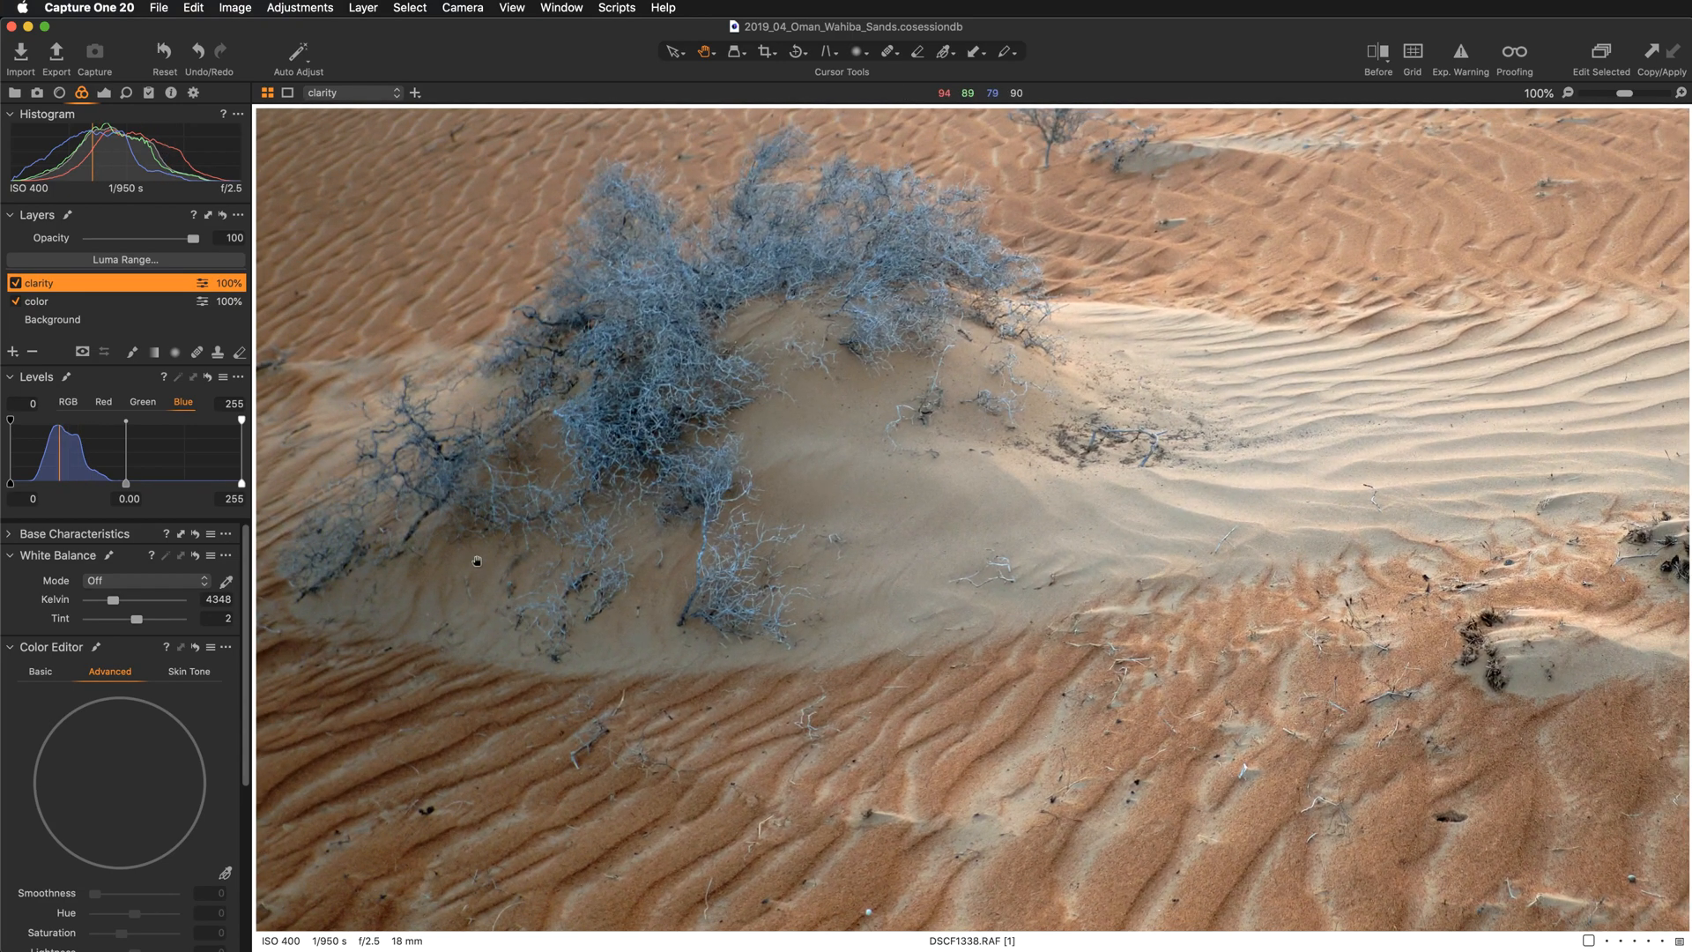
click(104, 93)
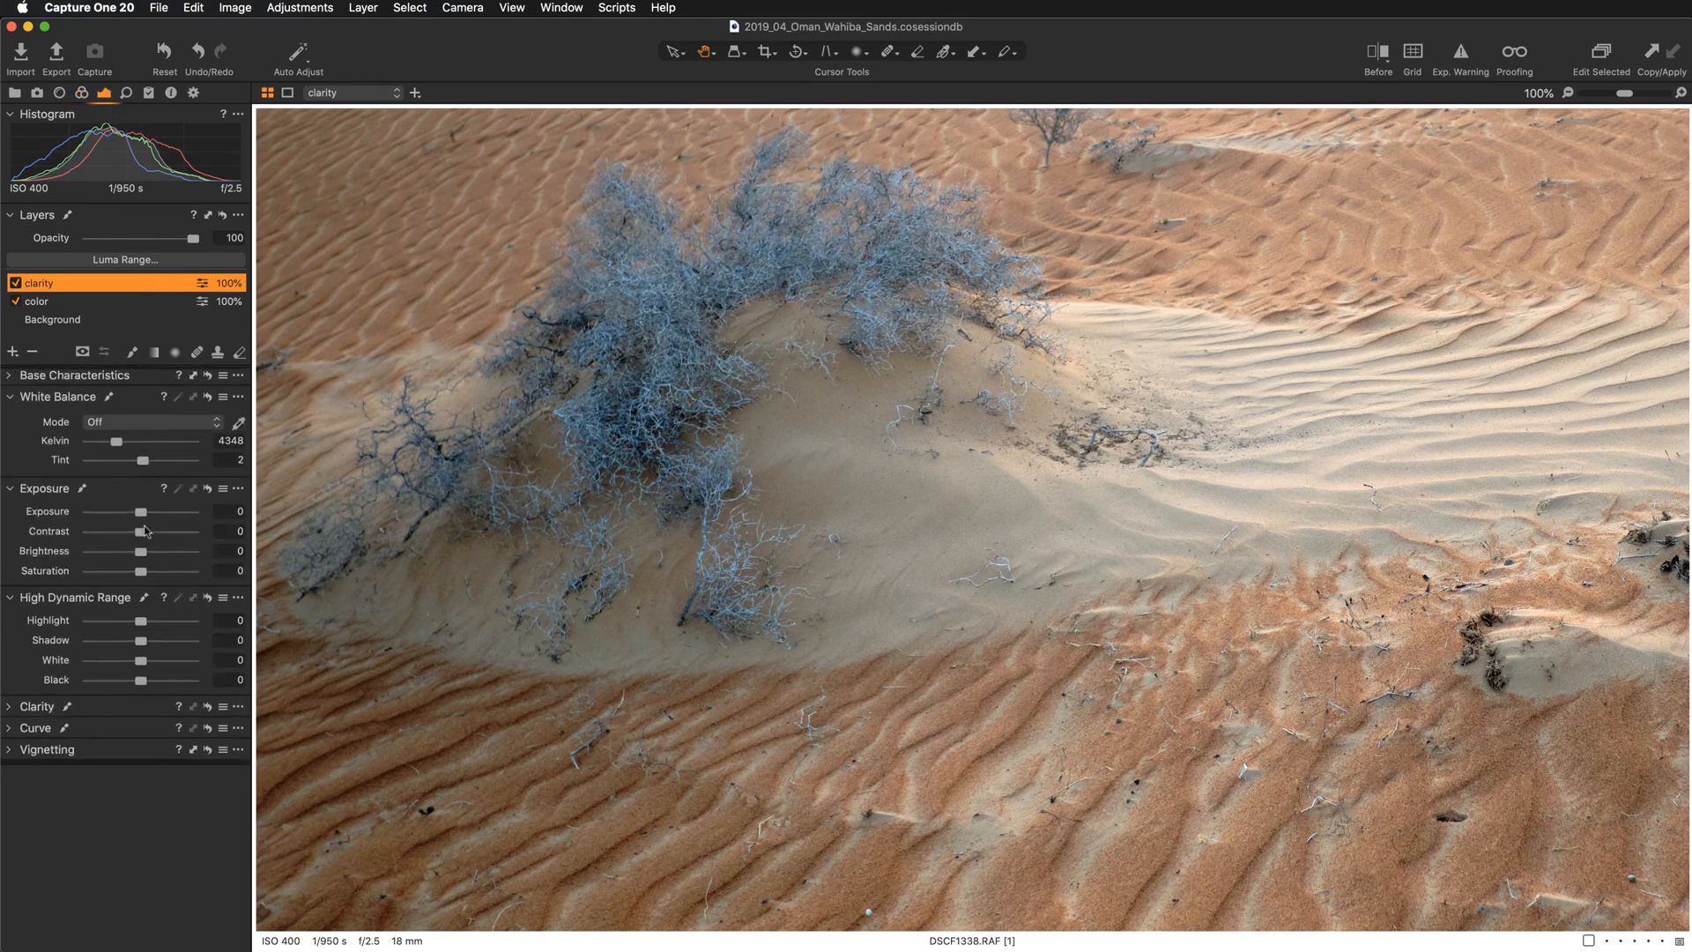
click(12, 711)
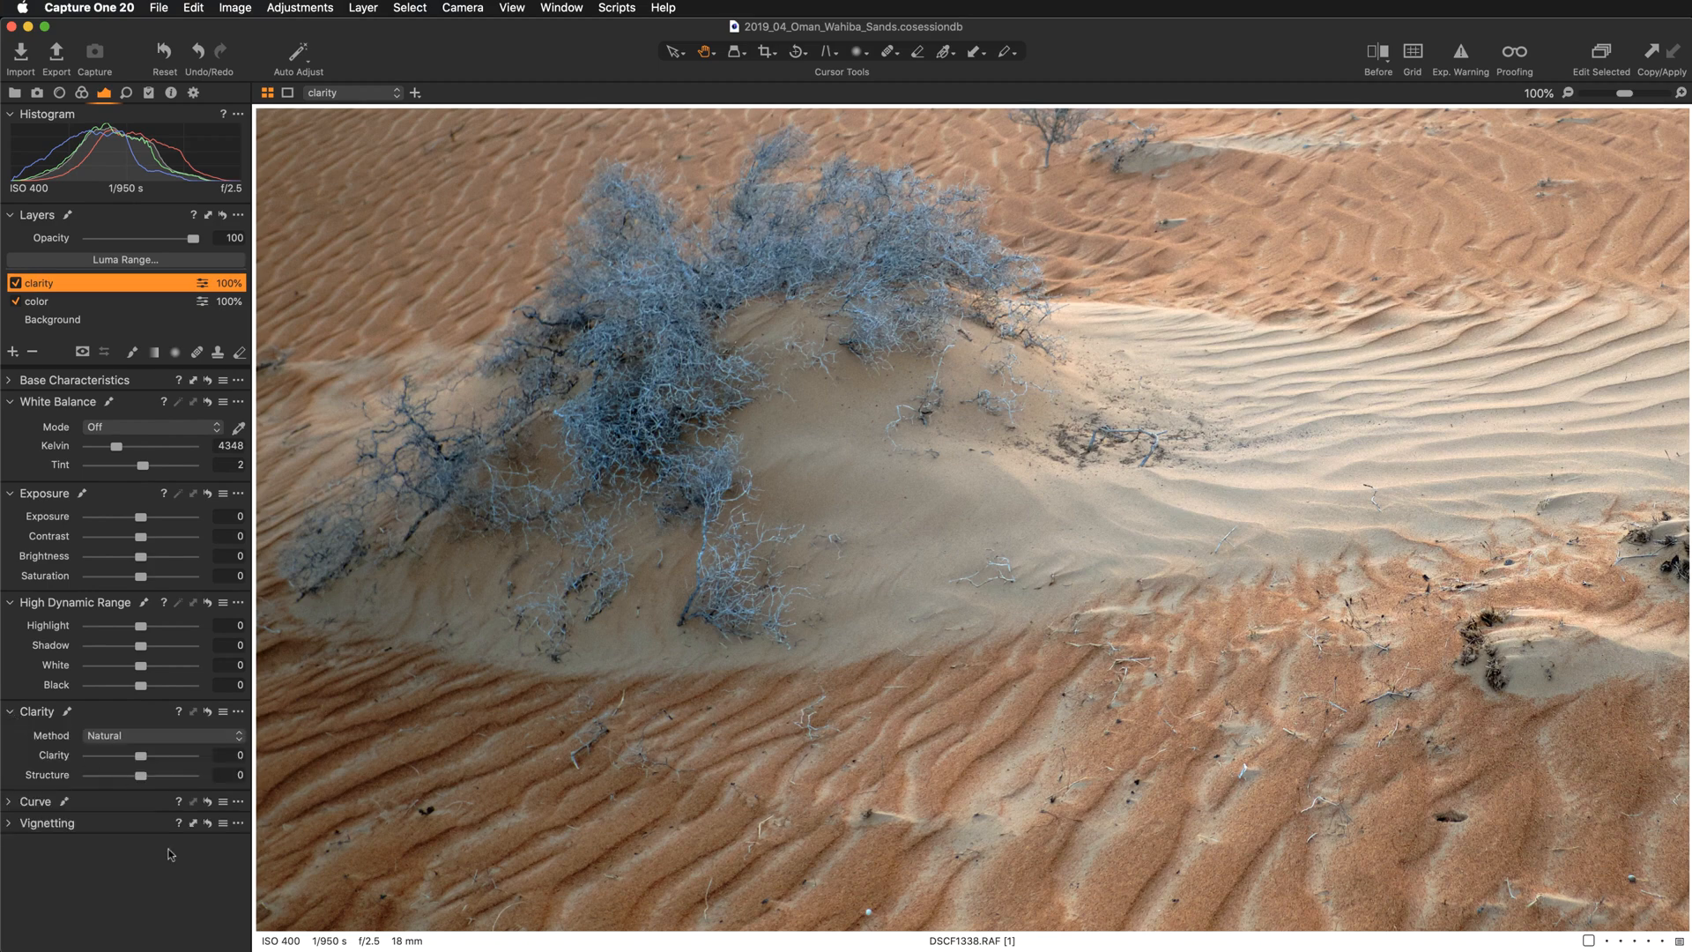
click(181, 740)
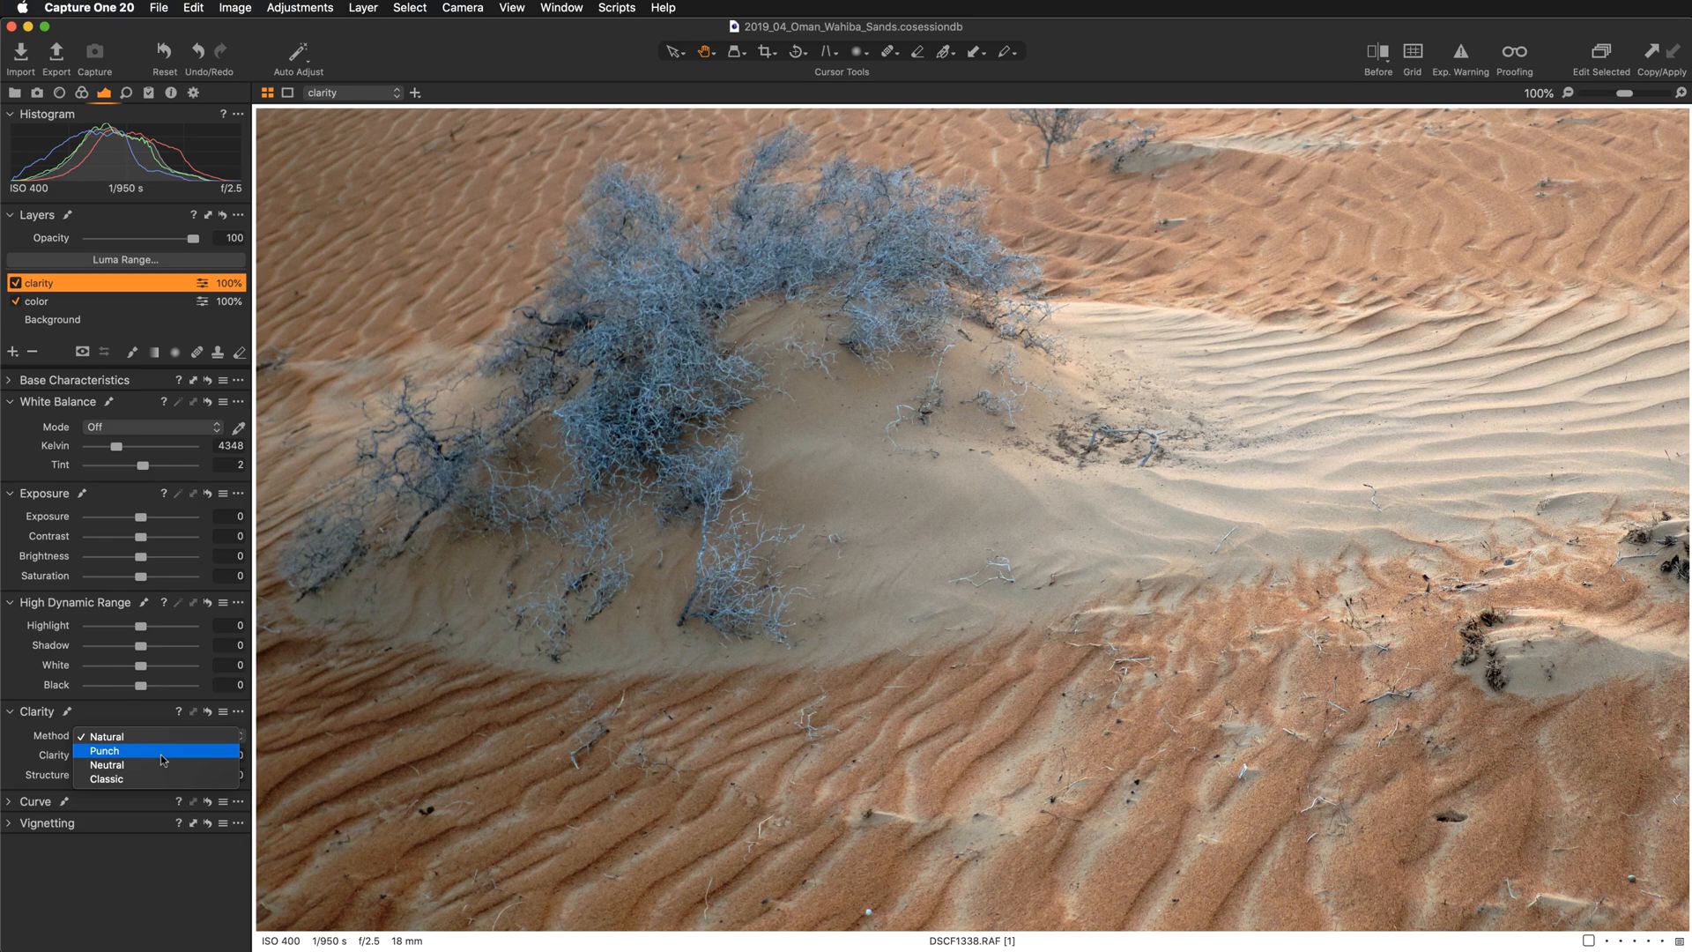
click(162, 755)
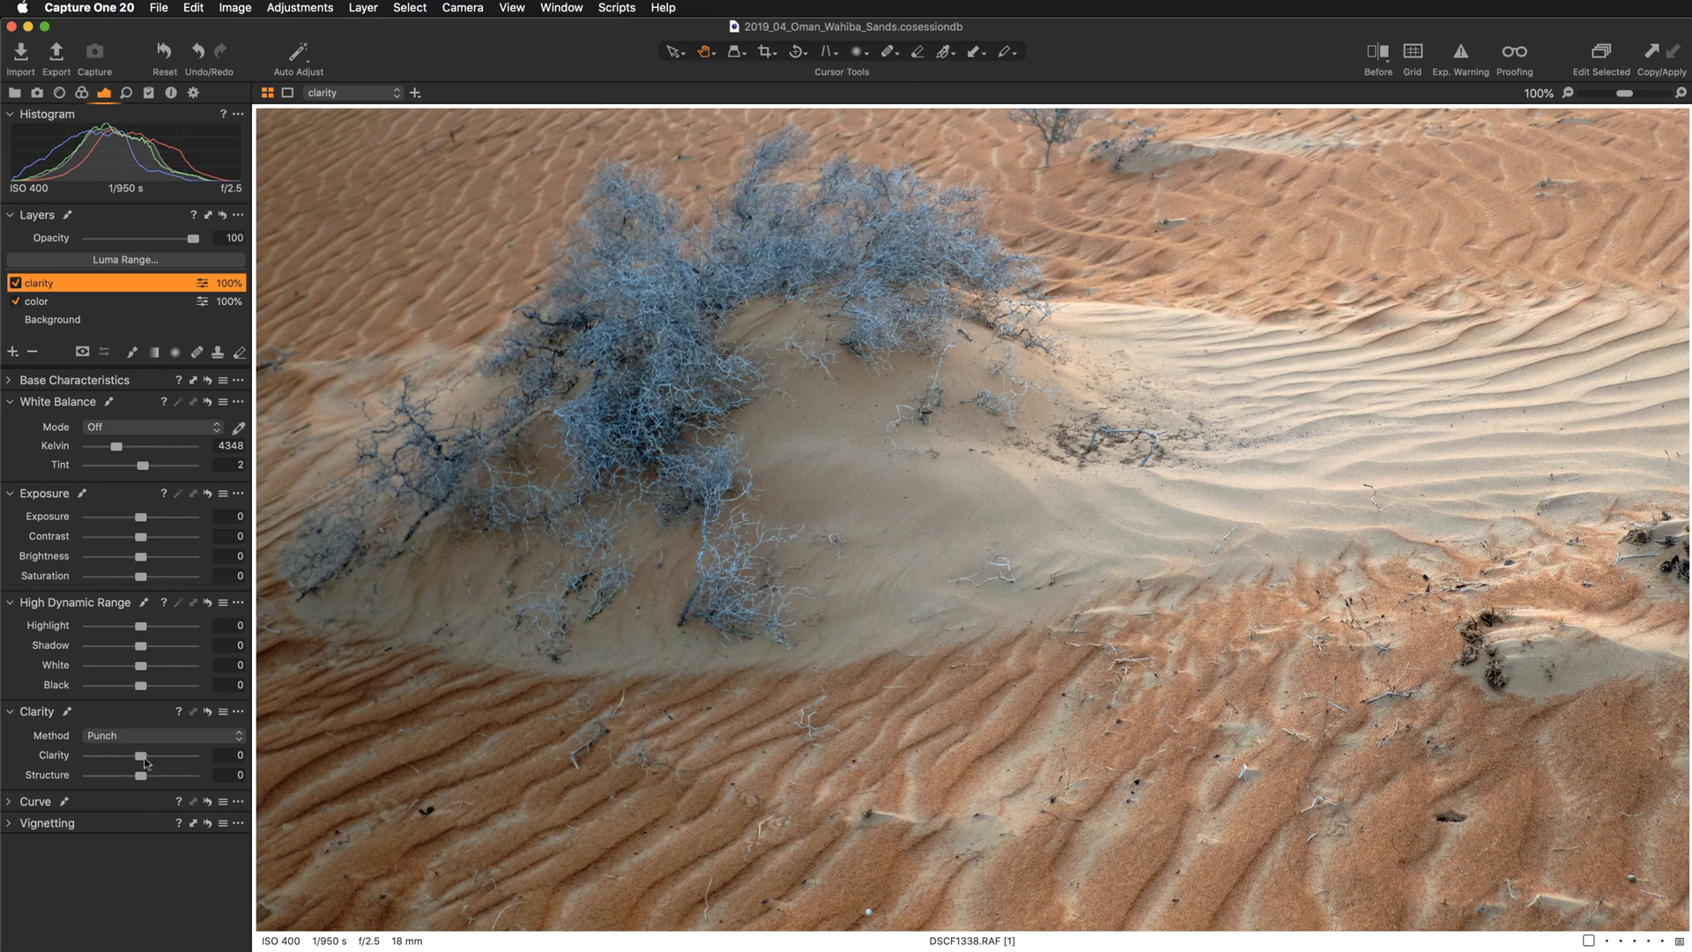
drag(143, 760, 147, 761)
drag(146, 758, 149, 758)
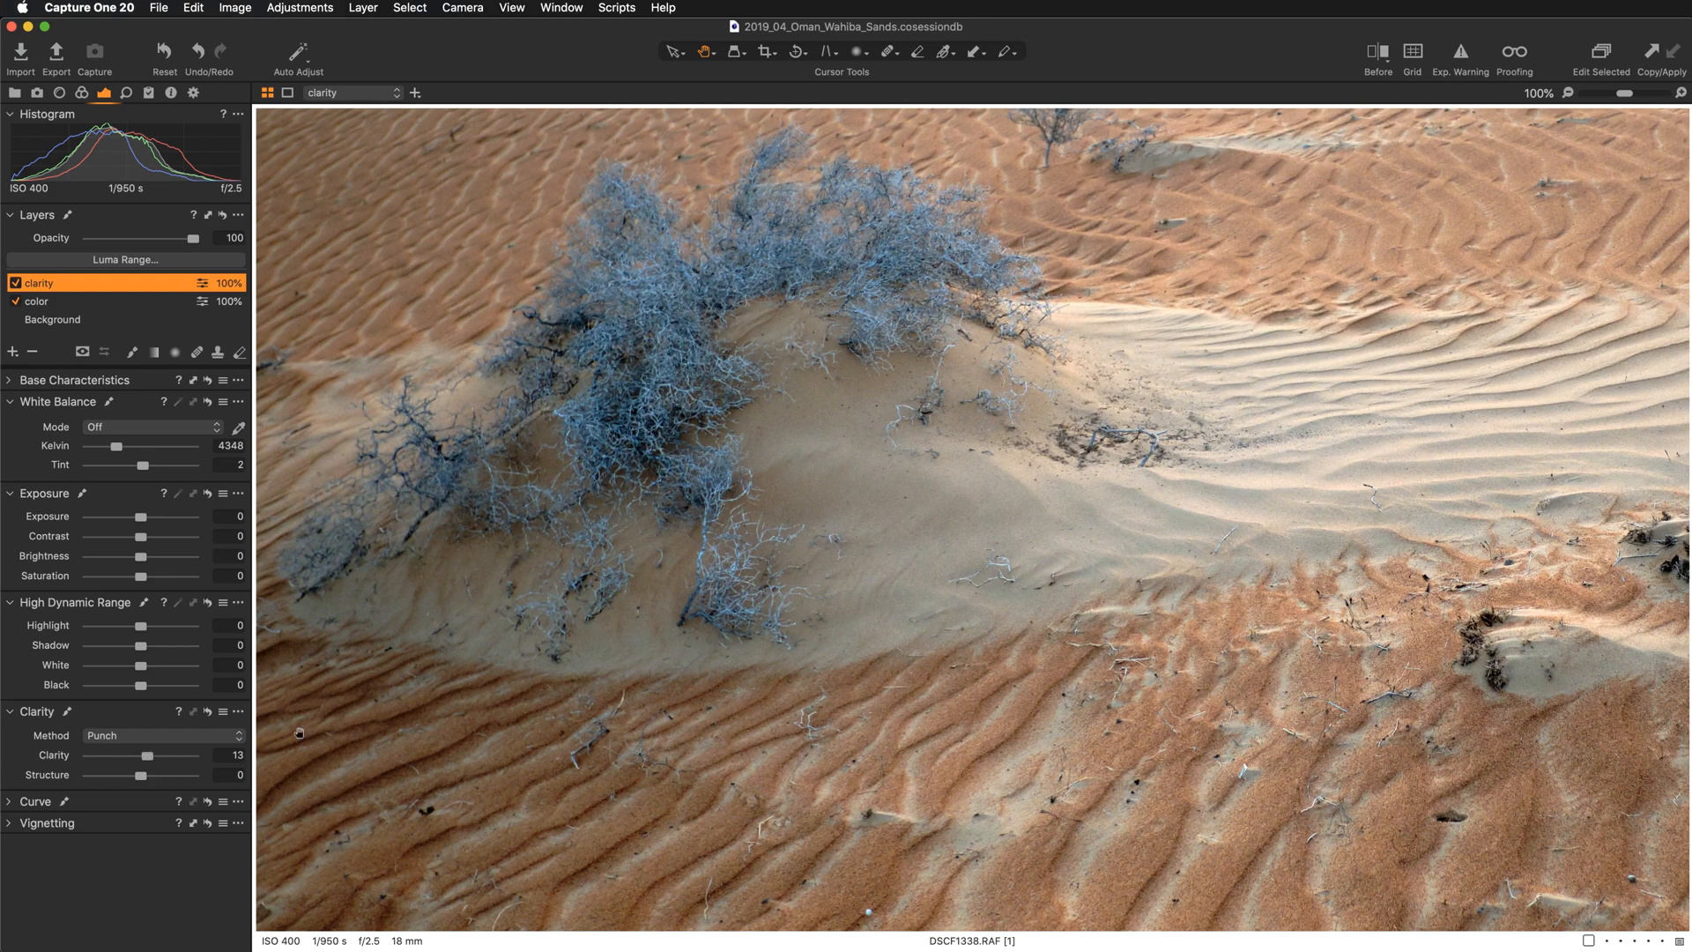
- Raise Structure to 40 on the clarity layer to bring out the sand and bush texture
drag(694, 606, 683, 667)
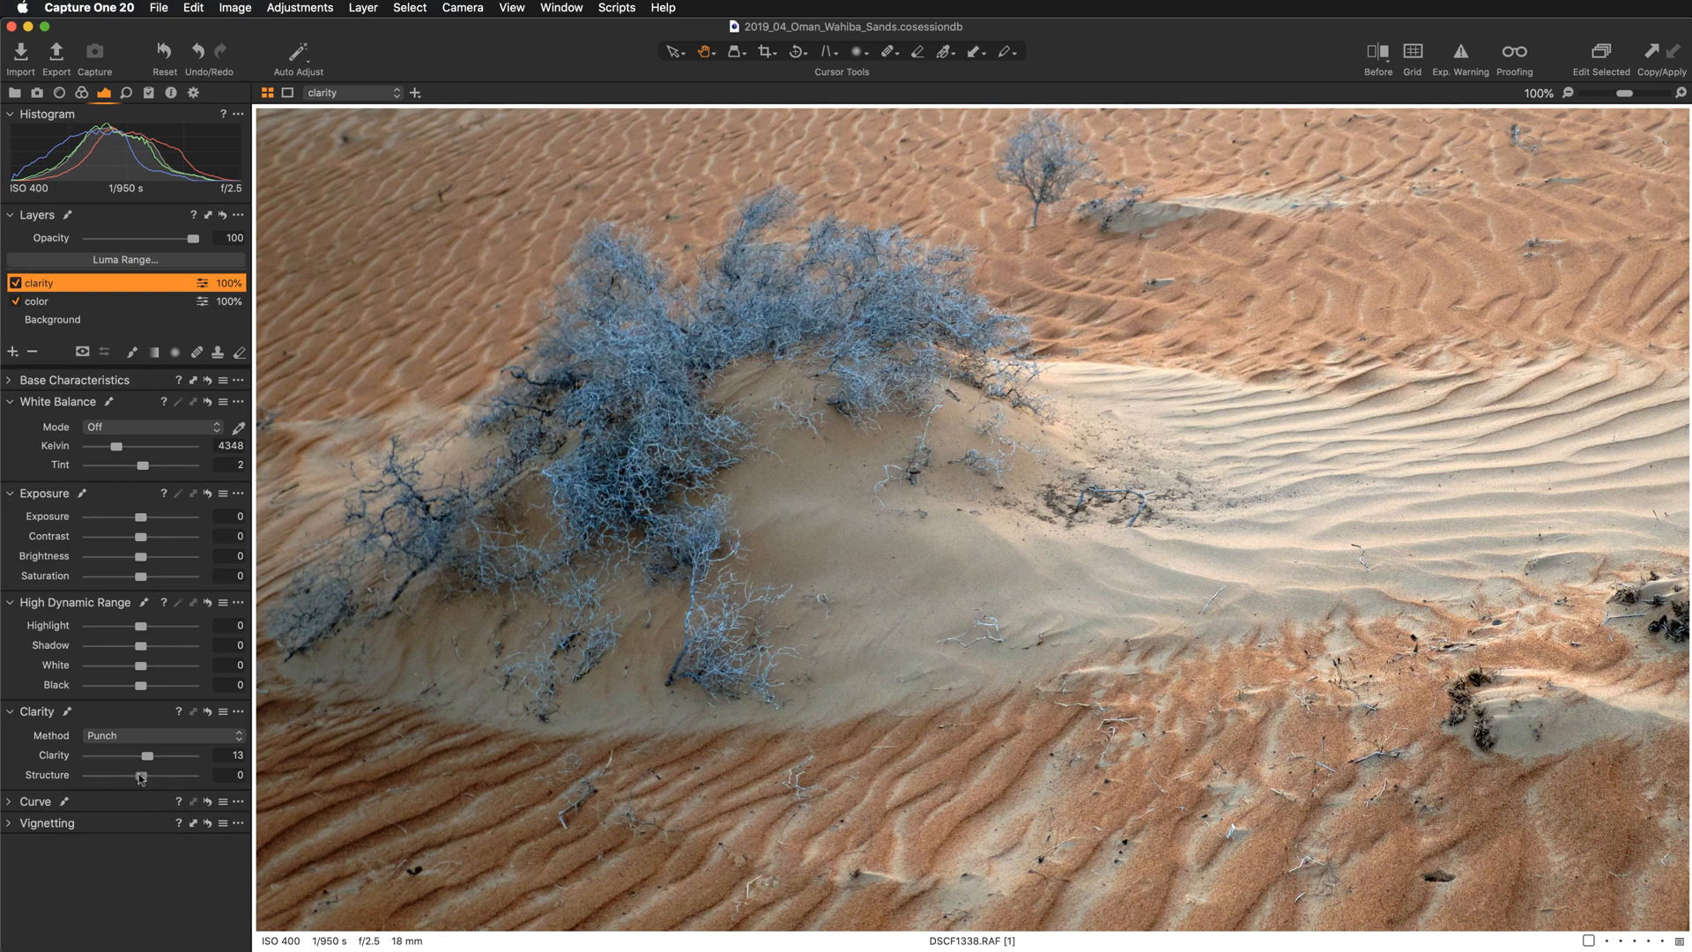
drag(140, 776, 161, 776)
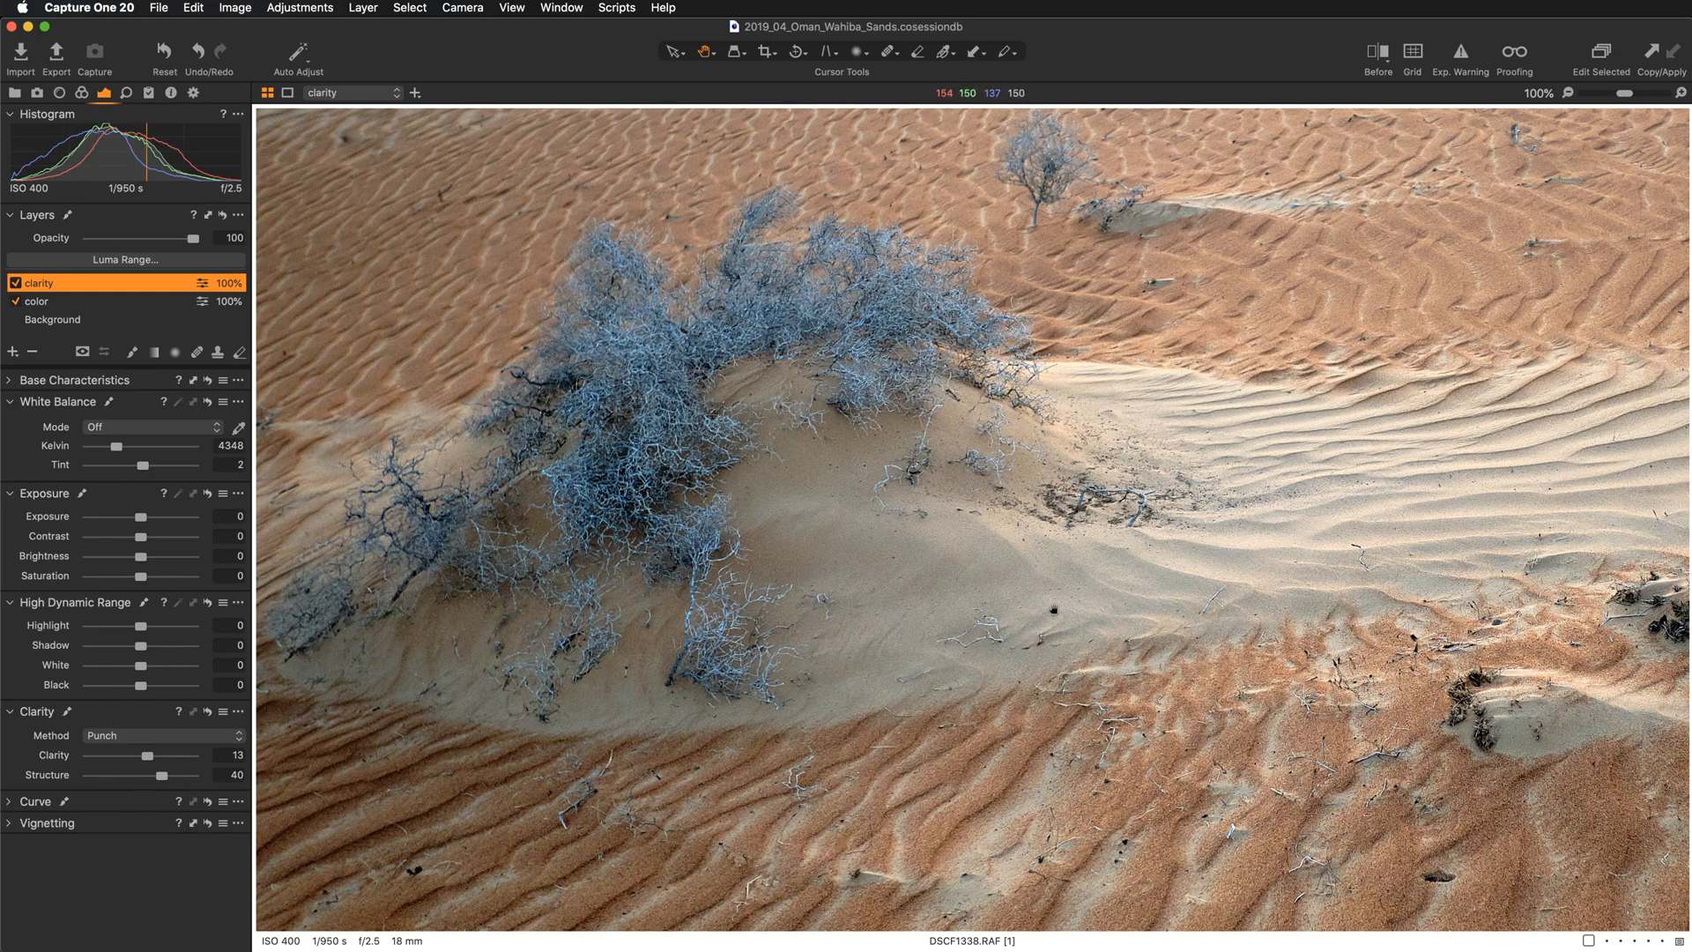
drag(1297, 615, 1184, 601)
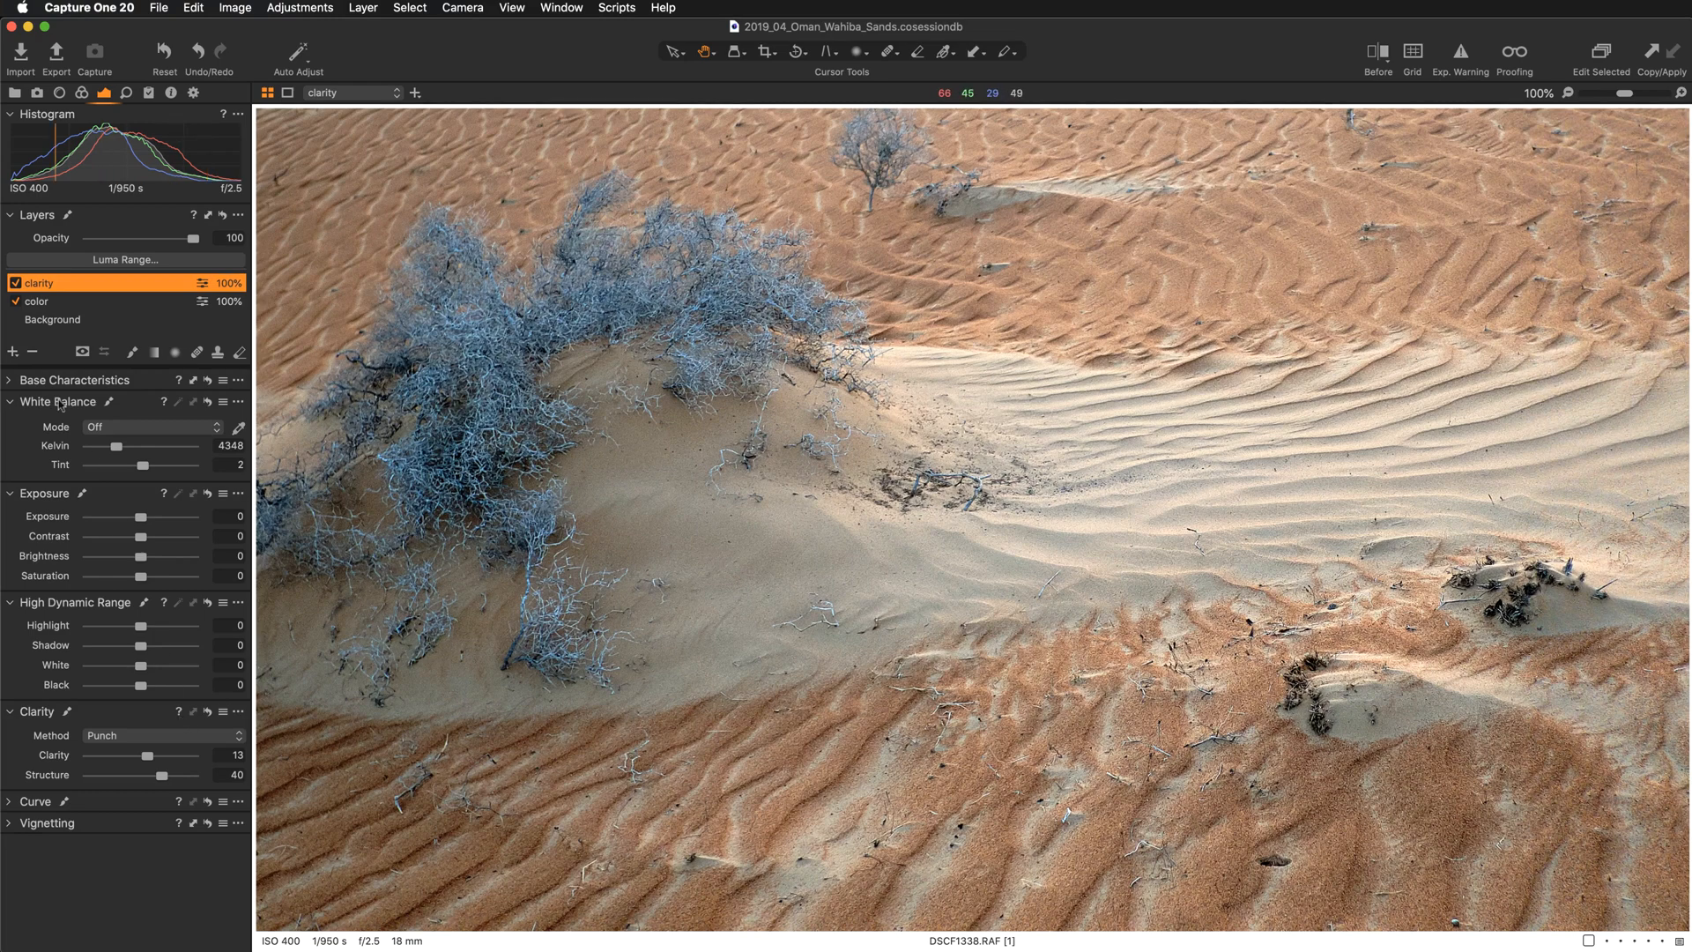
- Compare the edit by toggling the clarity layer off and on, and against the original with the Split View Slider
click(15, 283)
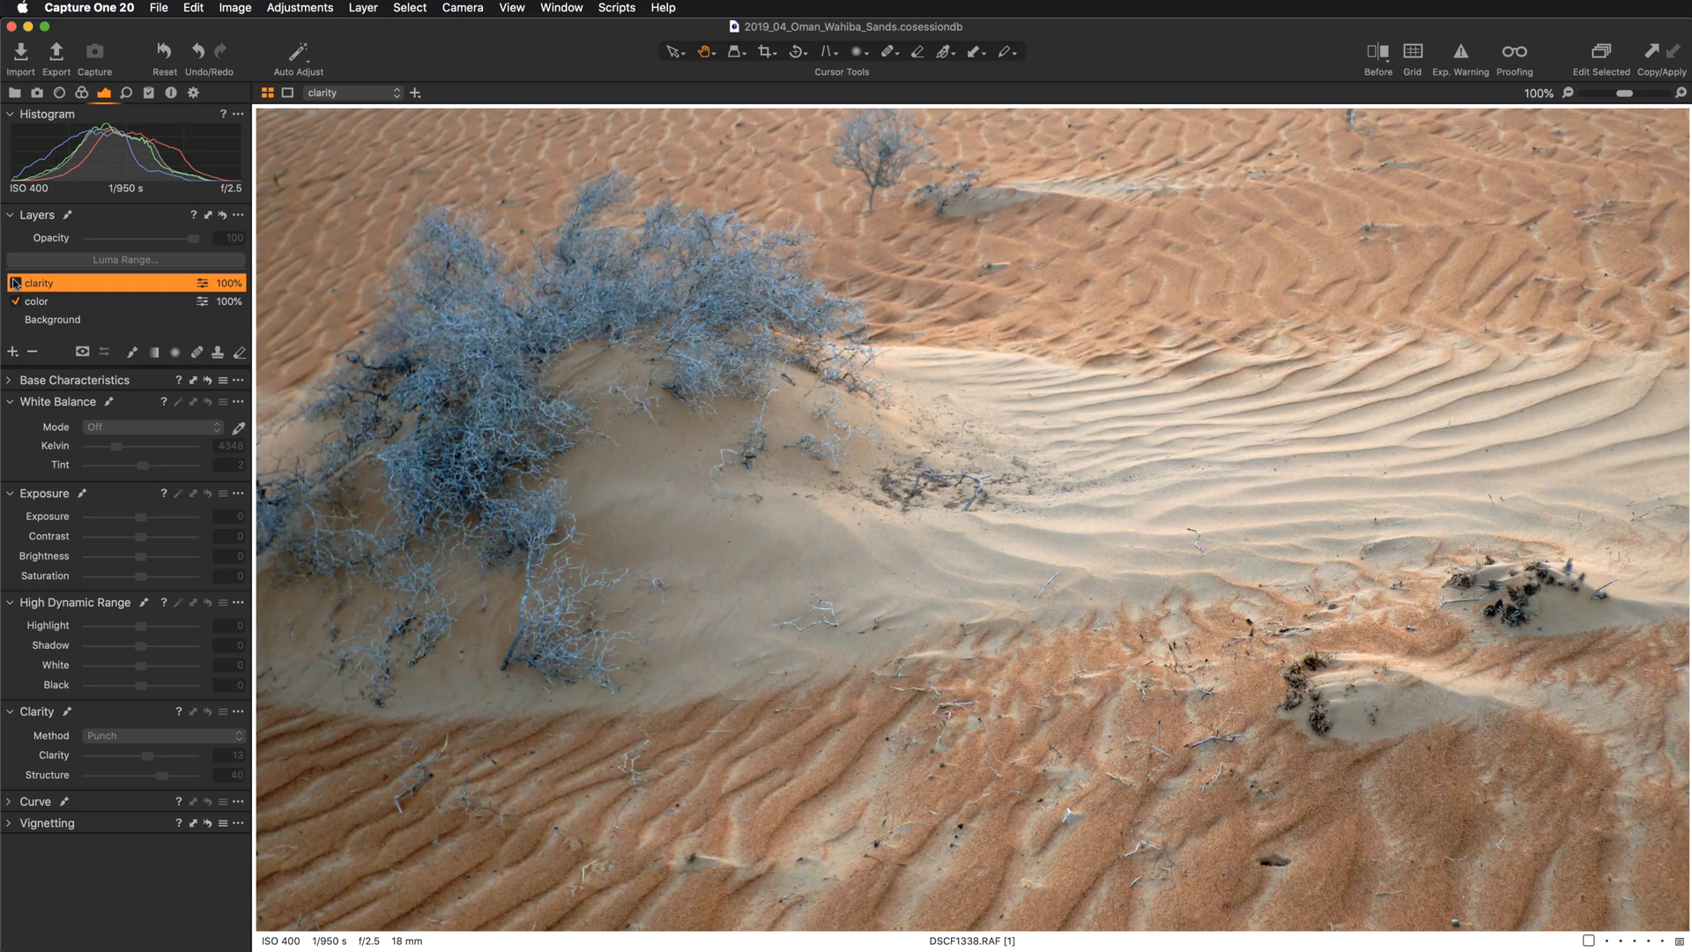
click(15, 283)
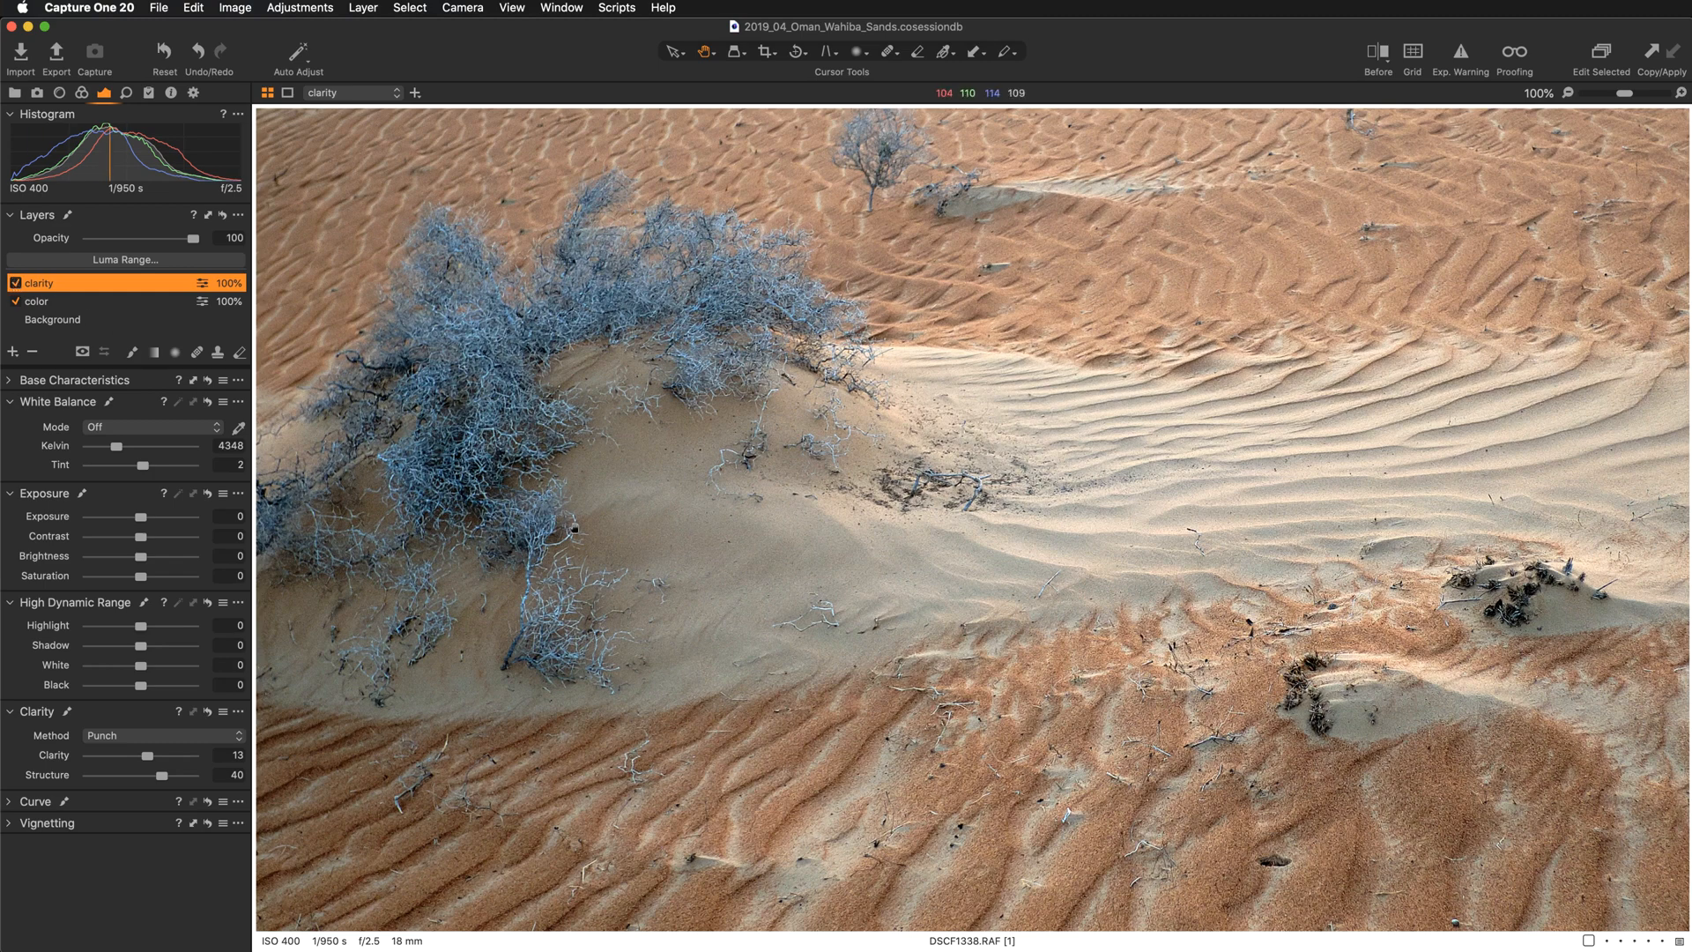
drag(587, 534, 763, 564)
scroll(765, 564, down, 2)
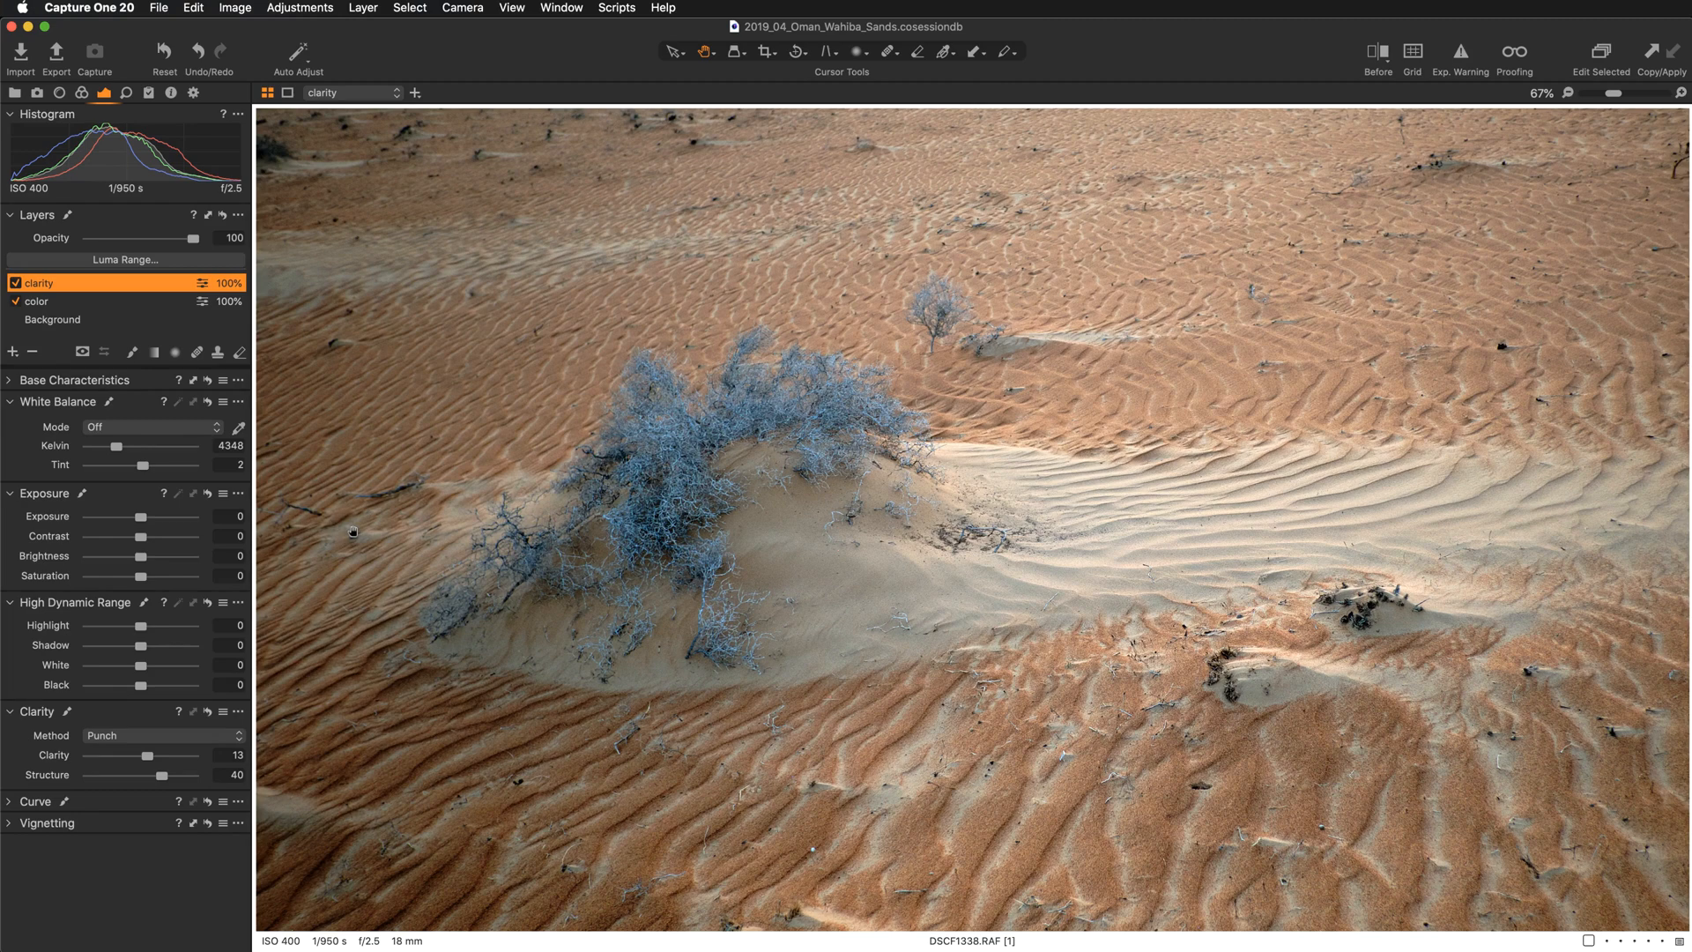
key(y)
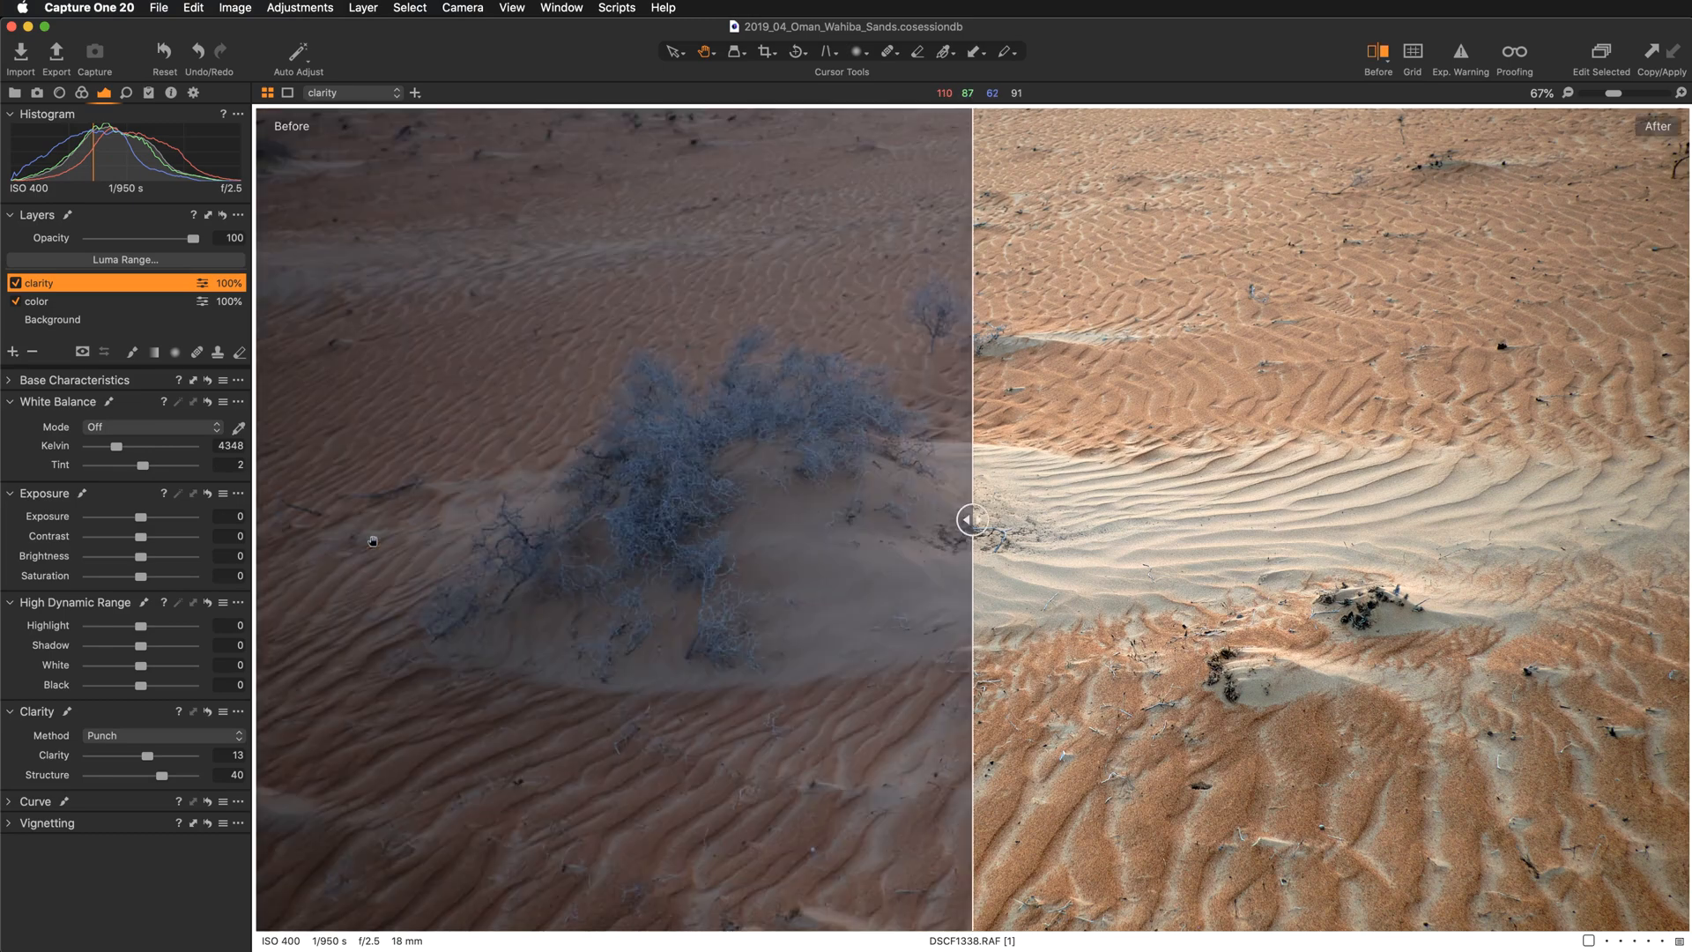
drag(973, 527, 327, 569)
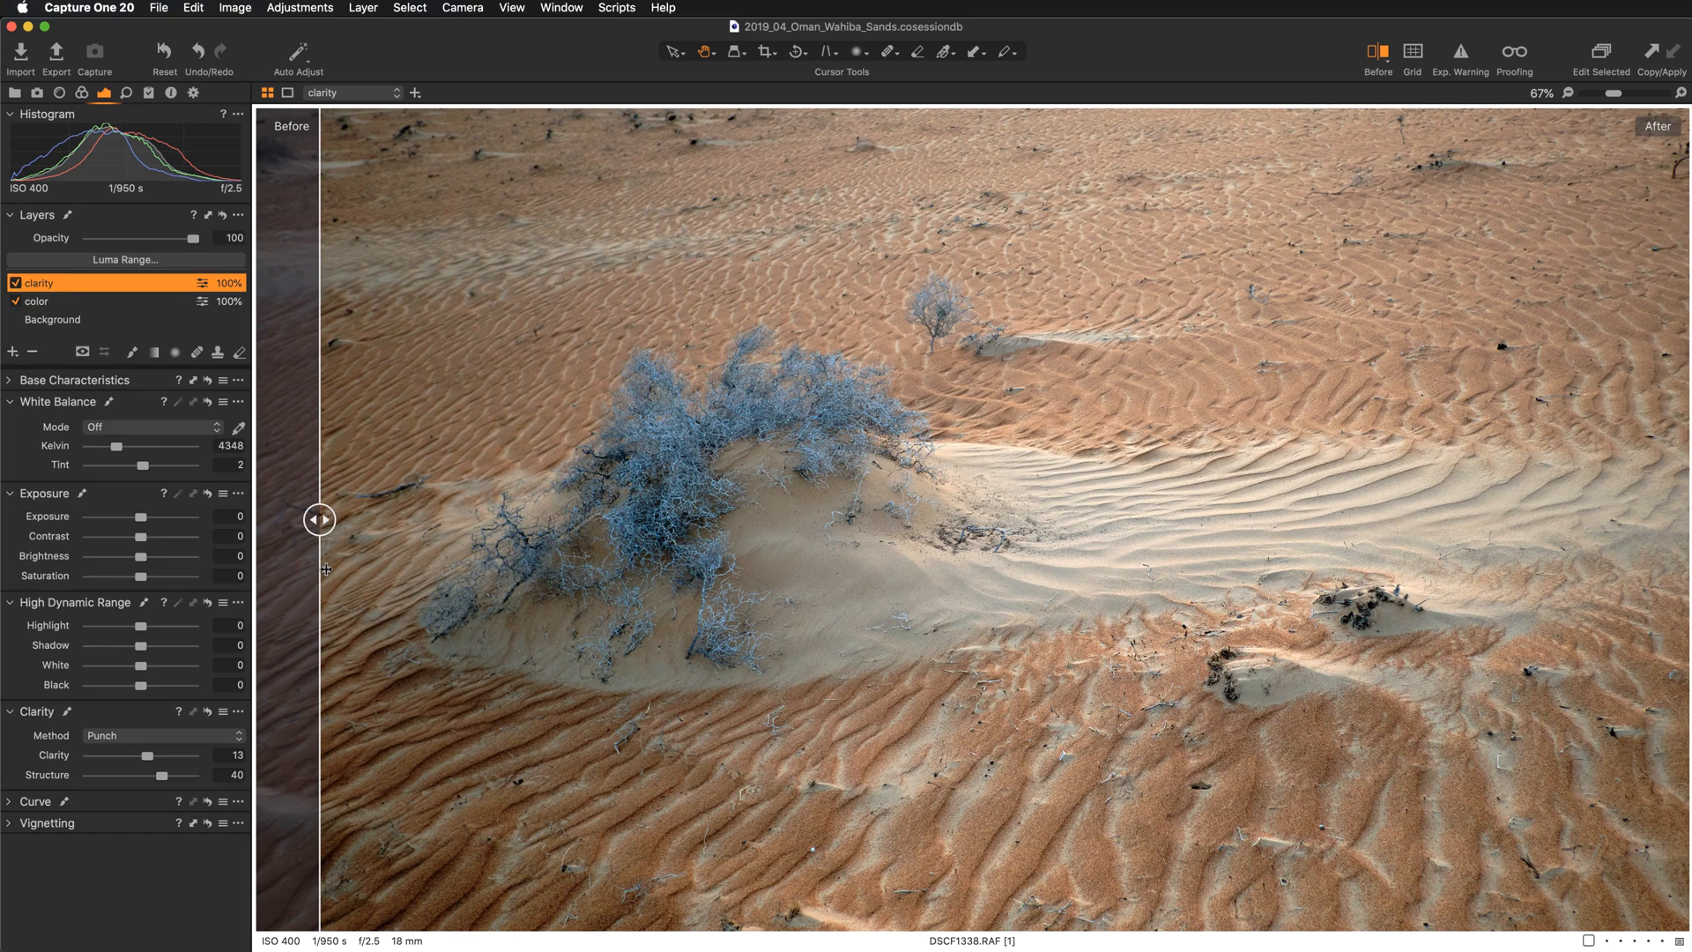
drag(326, 570, 261, 575)
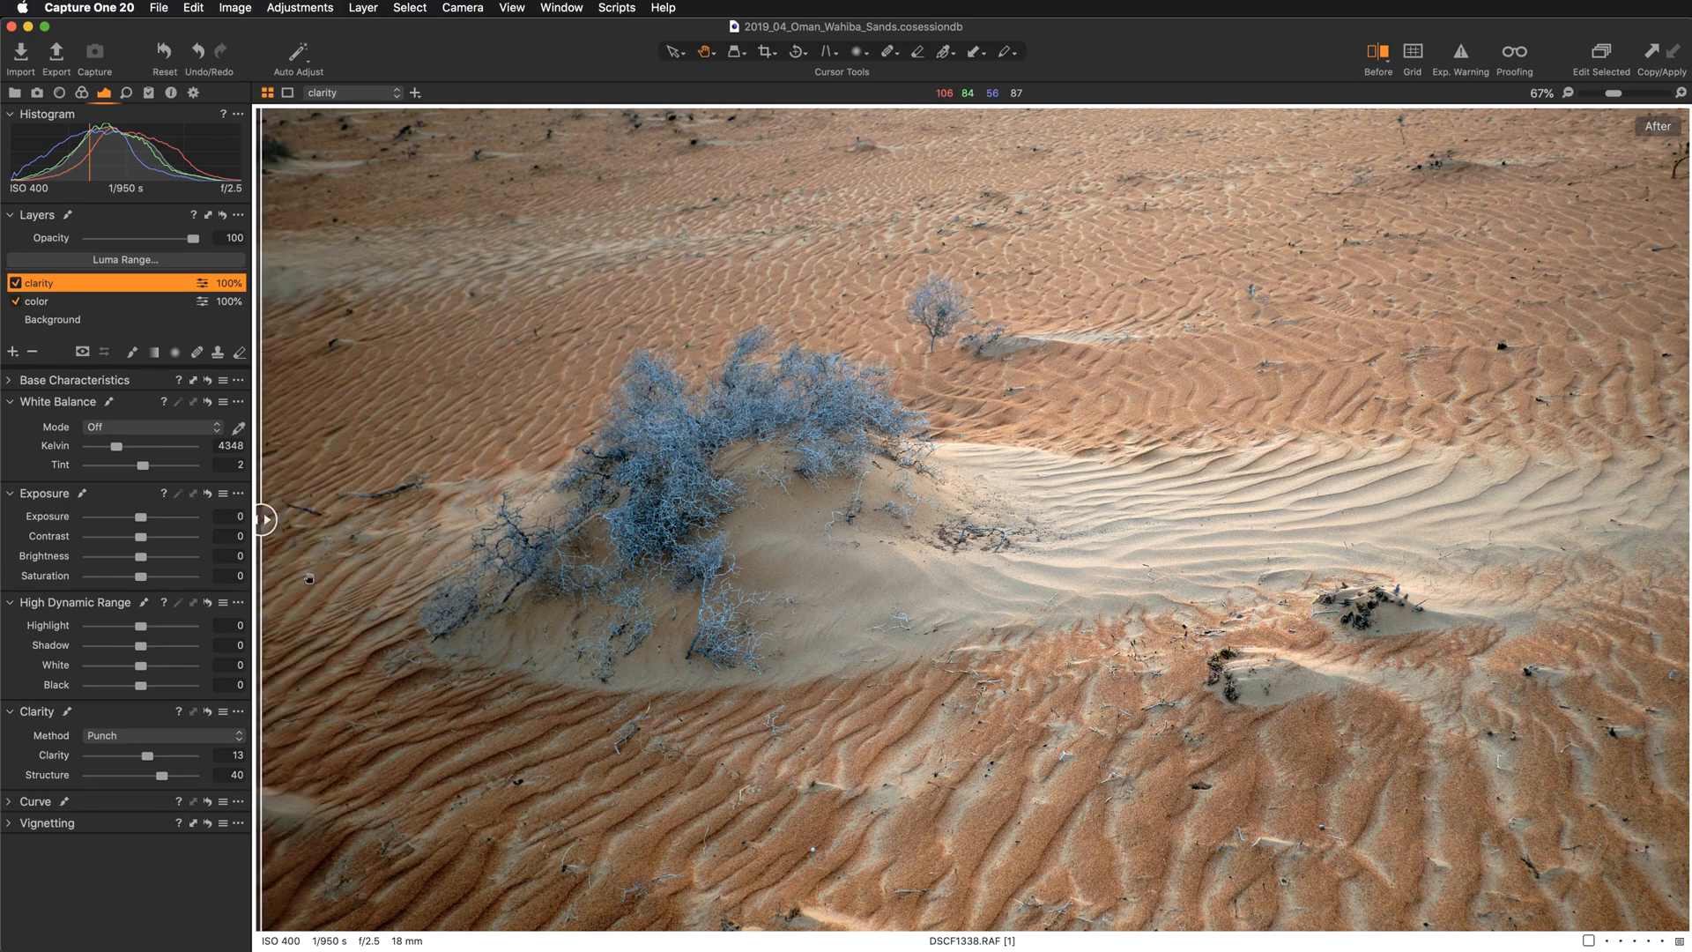